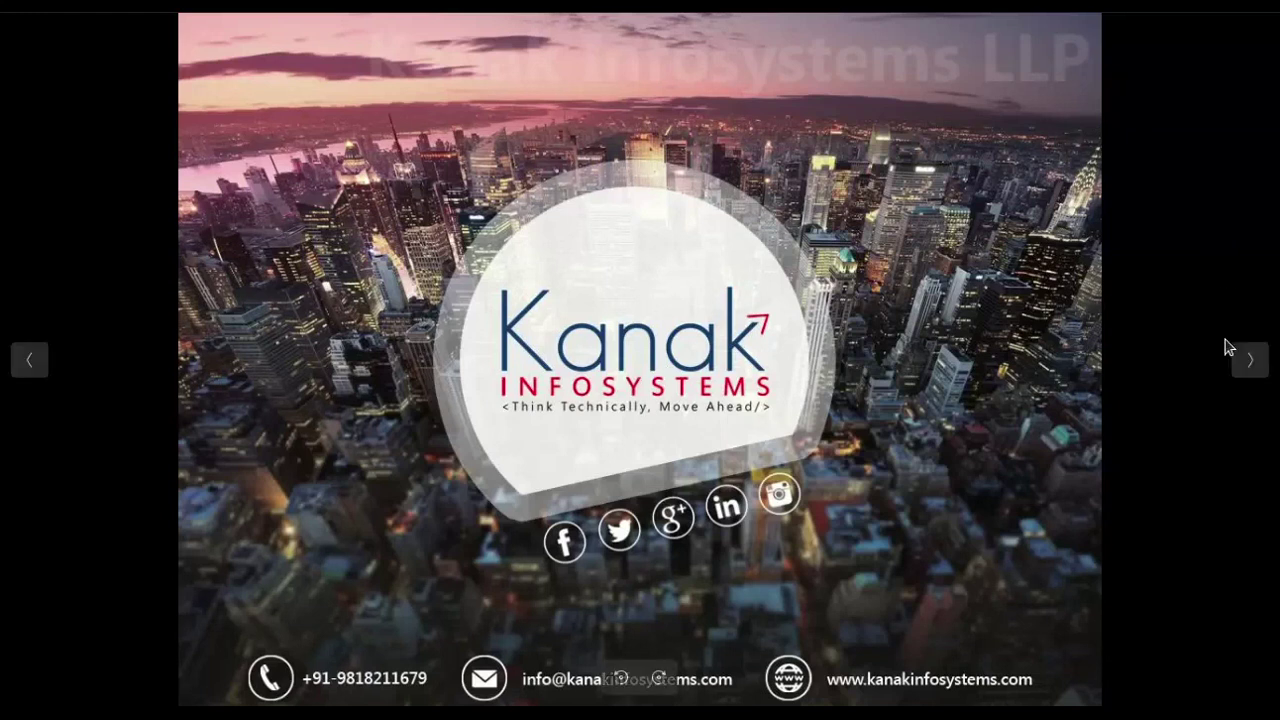
Advance the slideshow past the Kanak Infosystems introduction slides to the Odoo Discuss inbox.
{"action": "left_click", "coordinate": [1248, 362]}
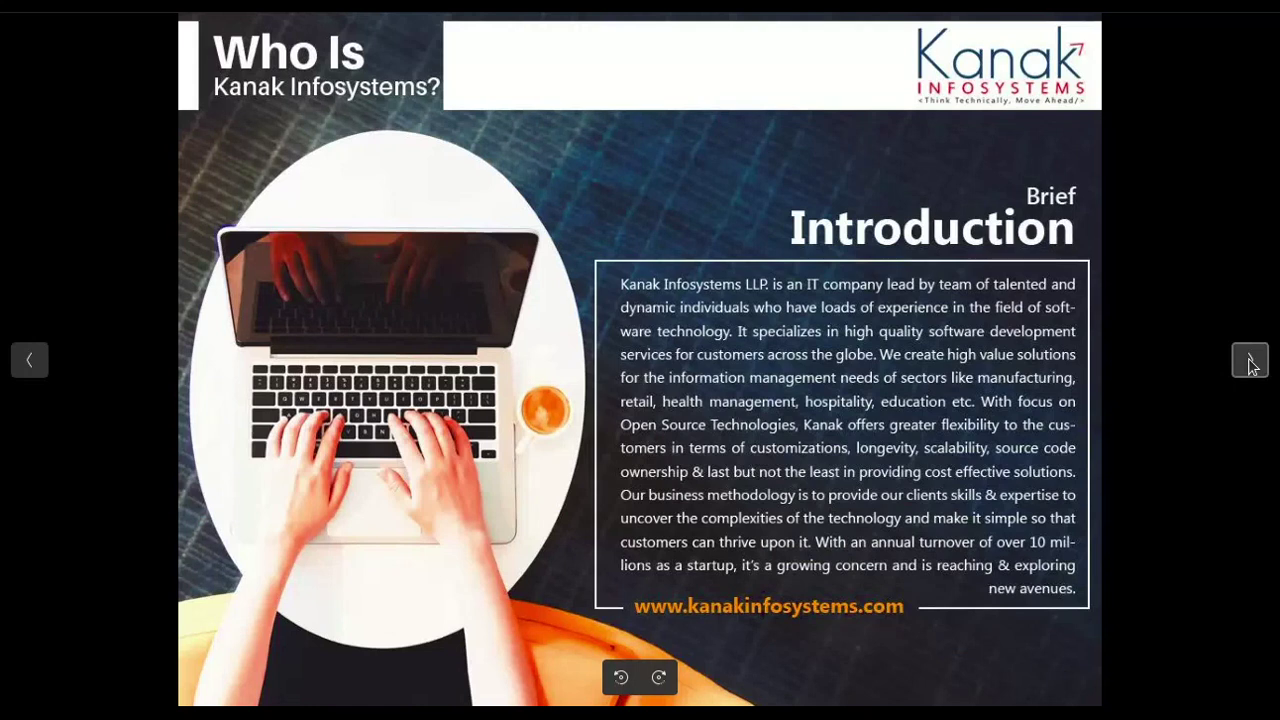
{"action": "left_click", "coordinate": [1248, 362]}
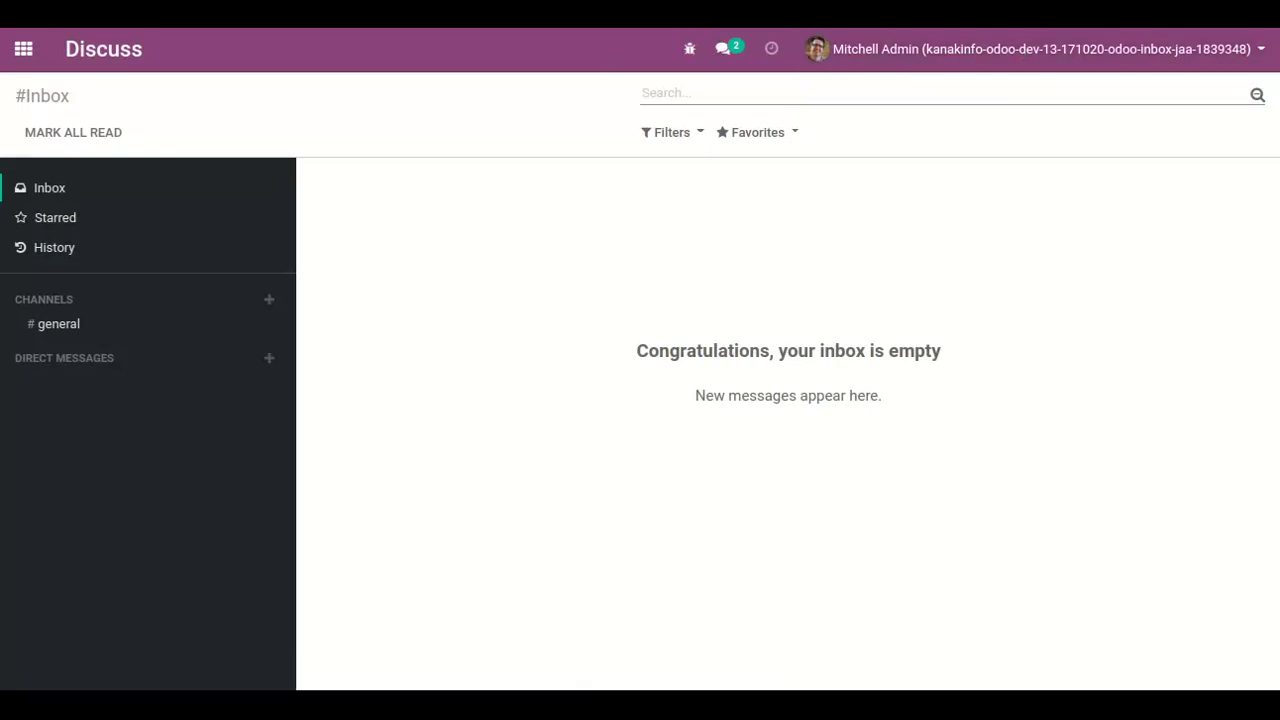
Launch the Mailbox app from the Odoo home menu of apps.
{"action": "left_click", "coordinate": [24, 50]}
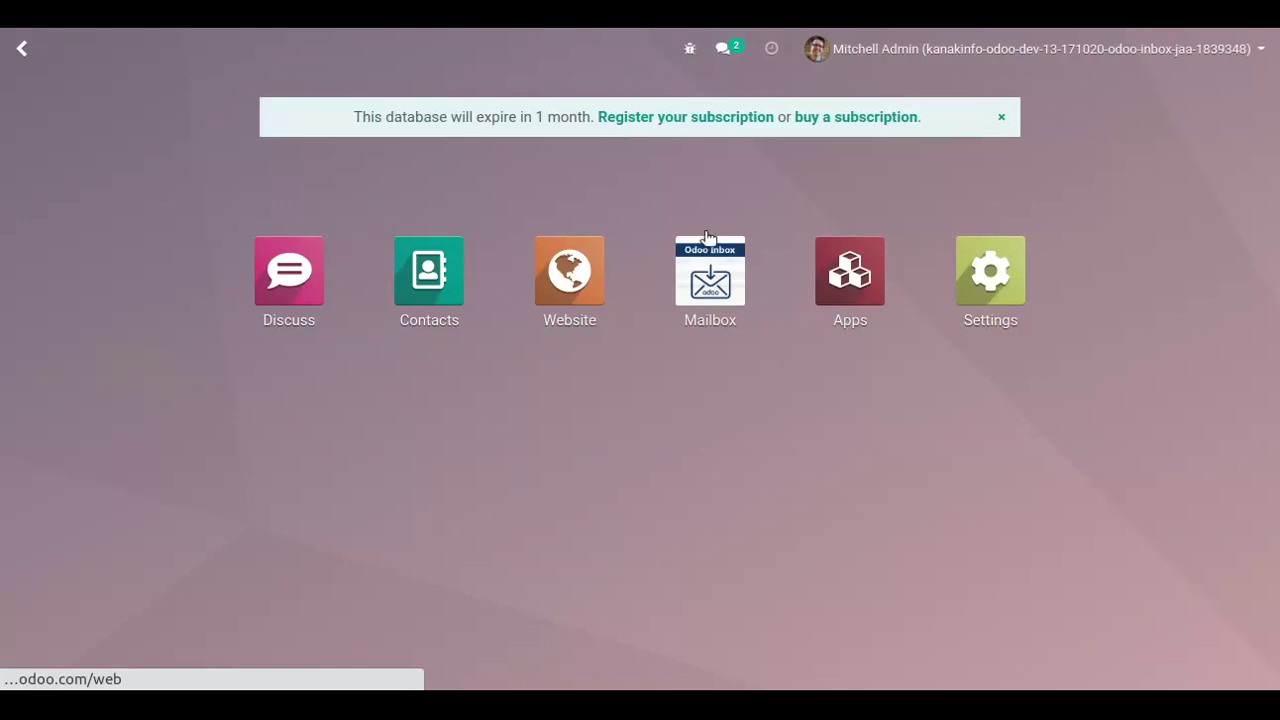
{"action": "left_click", "coordinate": [700, 292]}
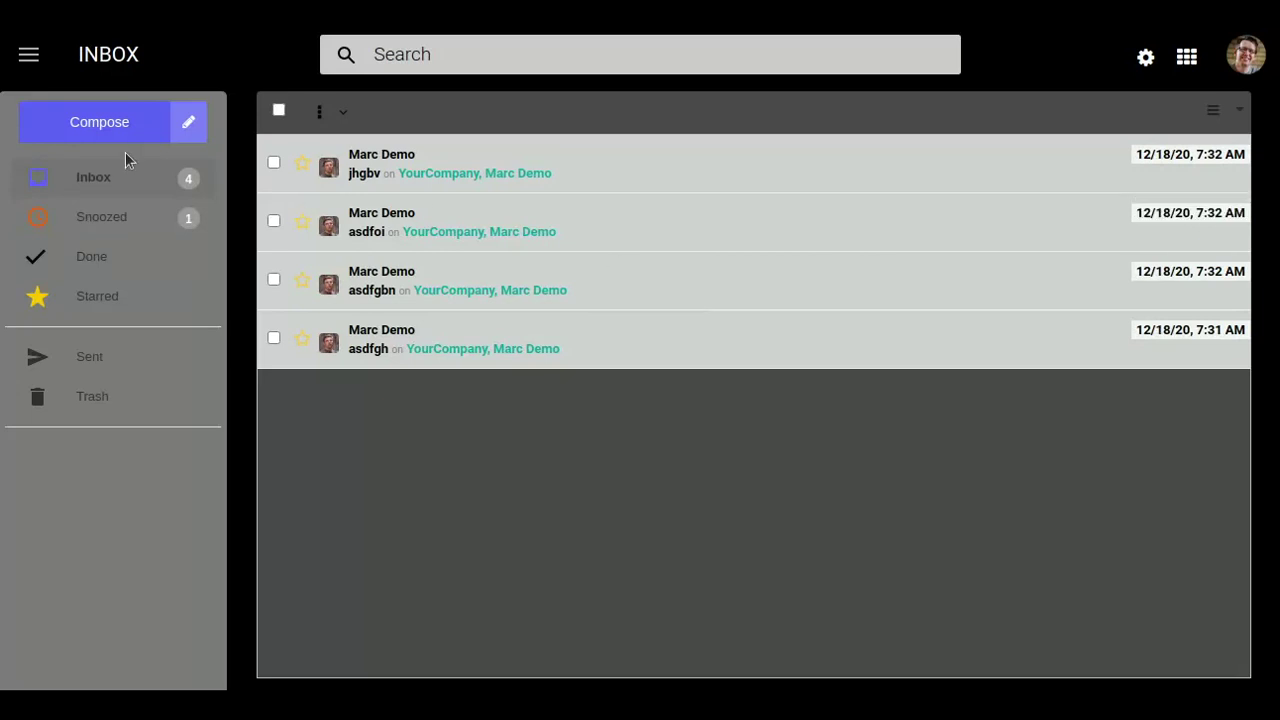
Compose and send a new message with subject 'hello' to Marc Demo.
{"action": "left_click", "coordinate": [120, 125]}
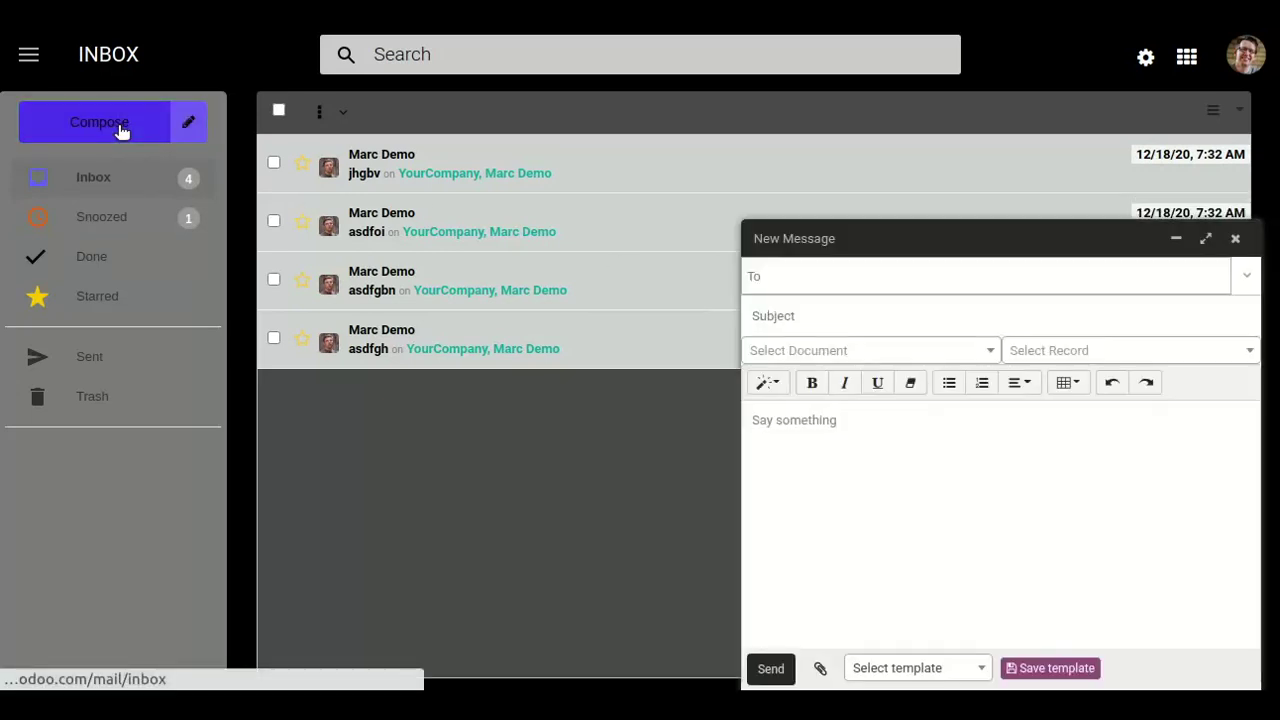
{"action": "left_click", "coordinate": [872, 290]}
{"action": "type", "text": "marc"}
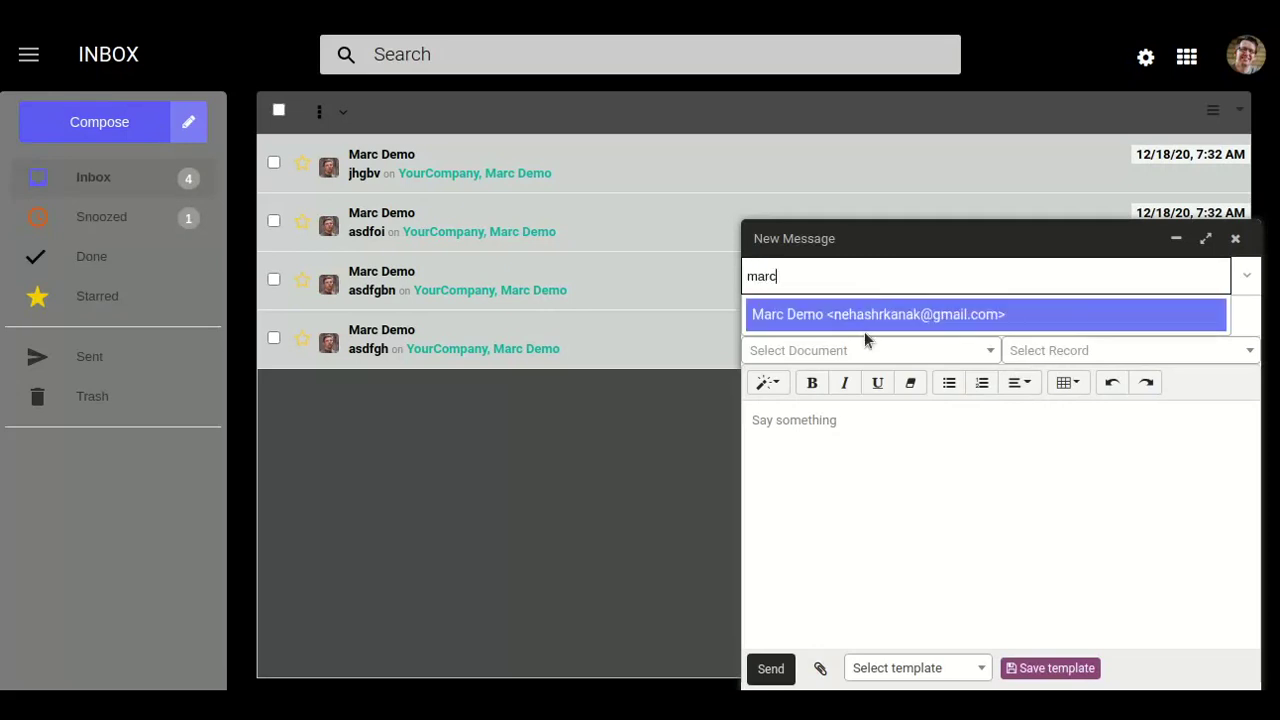
{"action": "left_click", "coordinate": [868, 320]}
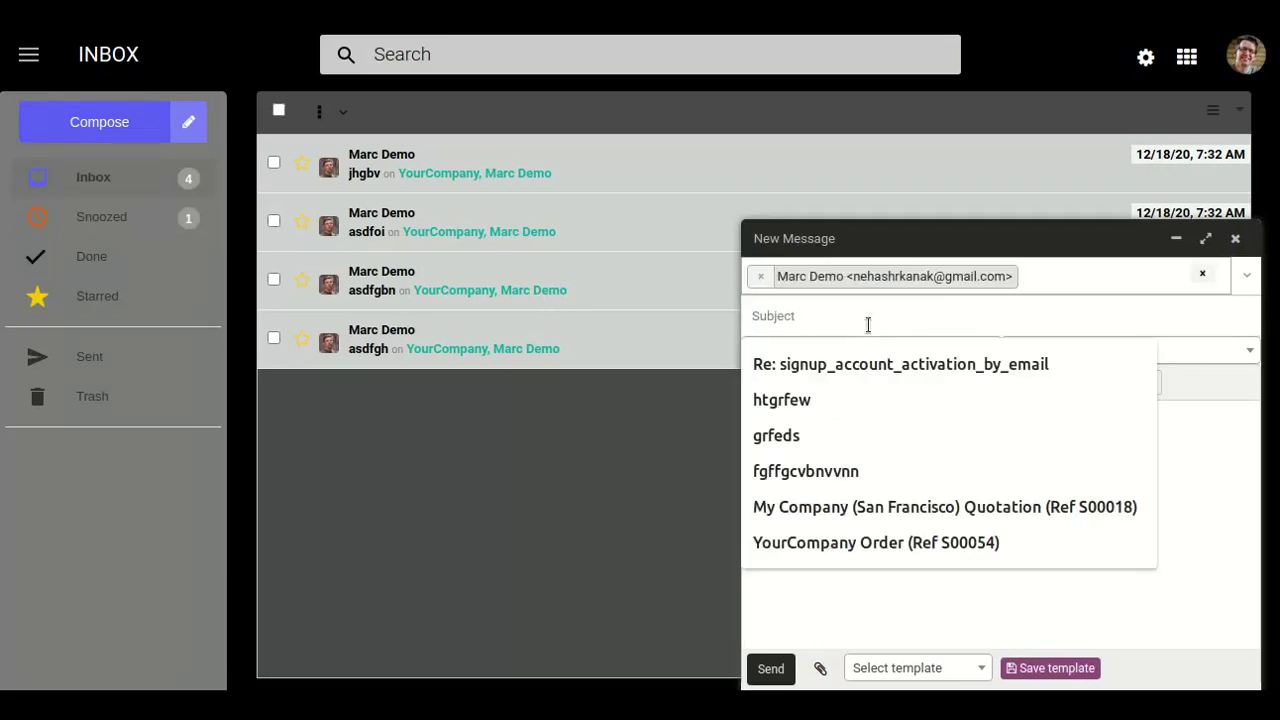
{"action": "type", "text": "hello"}
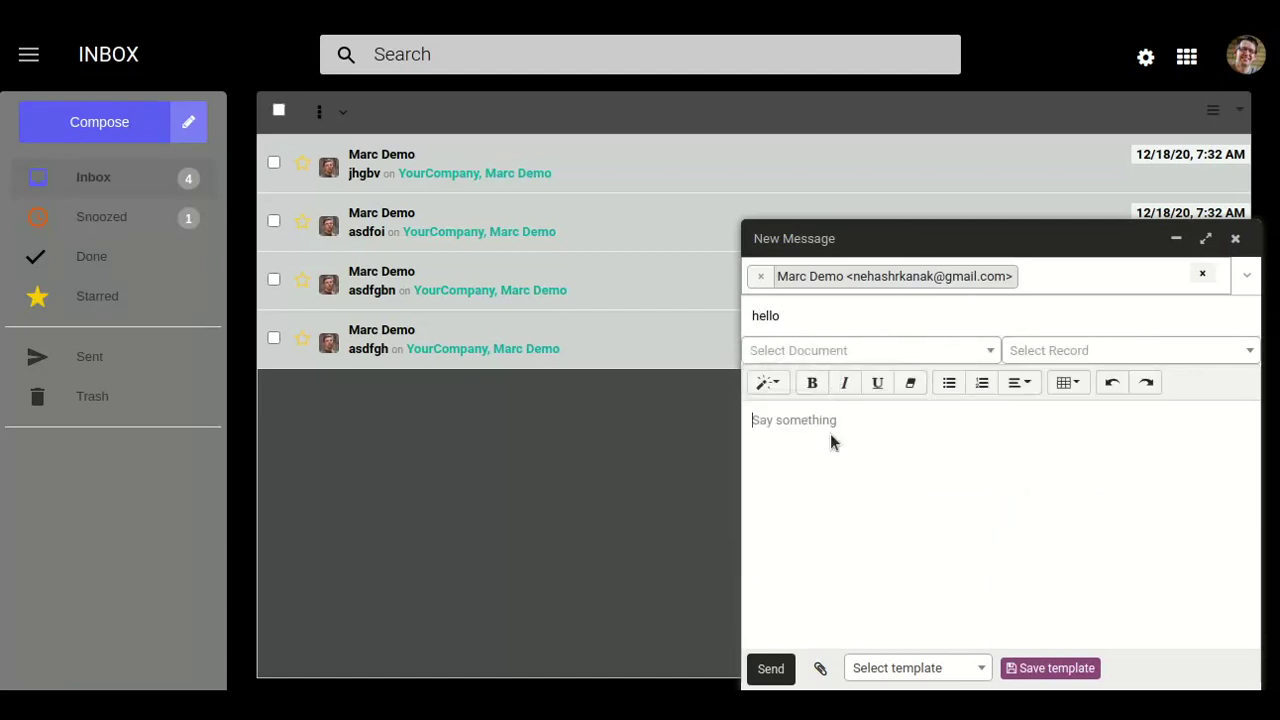
{"action": "type", "text": "ccnnfncof"}
{"action": "left_click", "coordinate": [770, 669]}
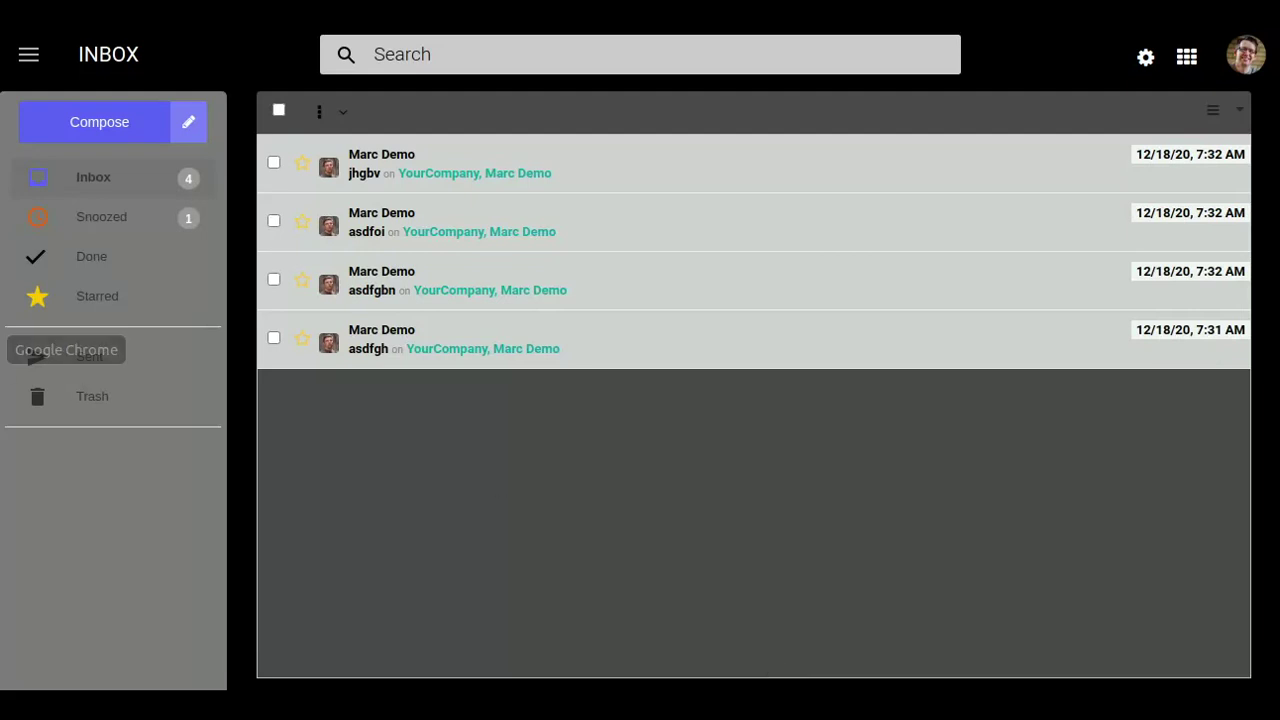
{"action": "left_click", "coordinate": [3, 349]}
Switch to the other account's browser window and refresh its inbox until the 'hello' mail appears.
{"action": "left_click", "coordinate": [94, 389]}
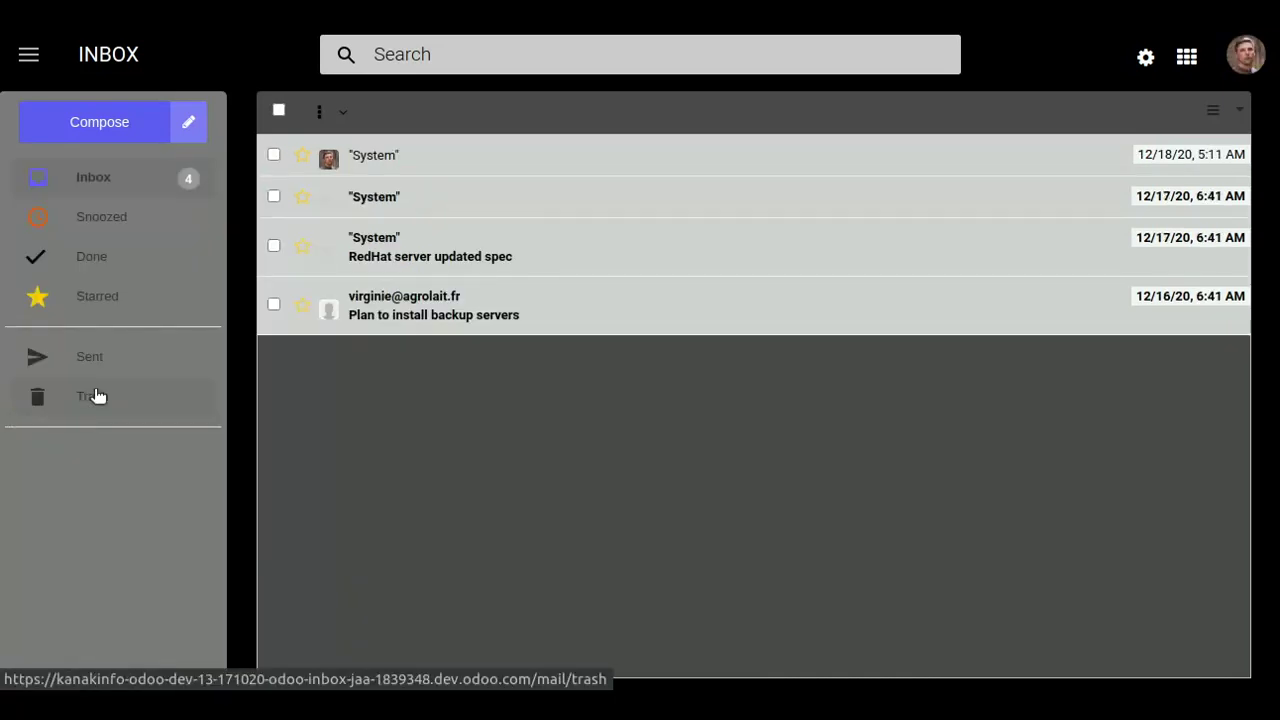
{"action": "left_click", "coordinate": [86, 175]}
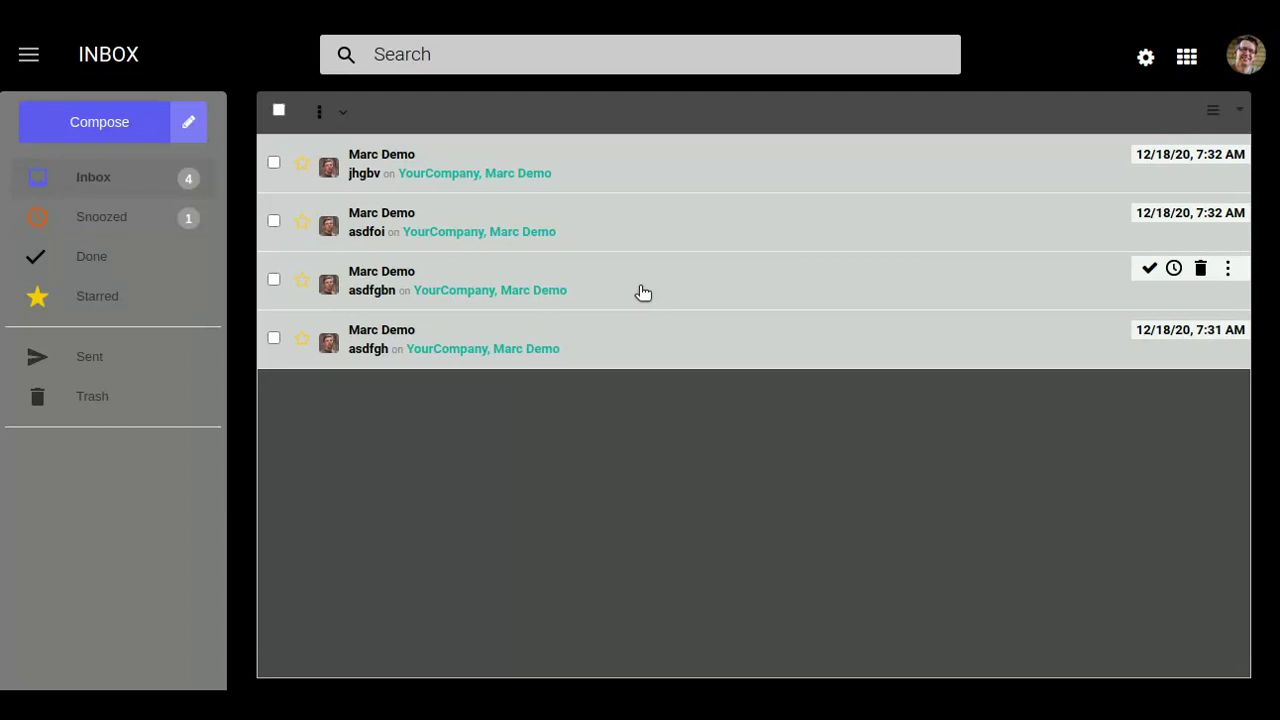
{"action": "left_click", "coordinate": [141, 180]}
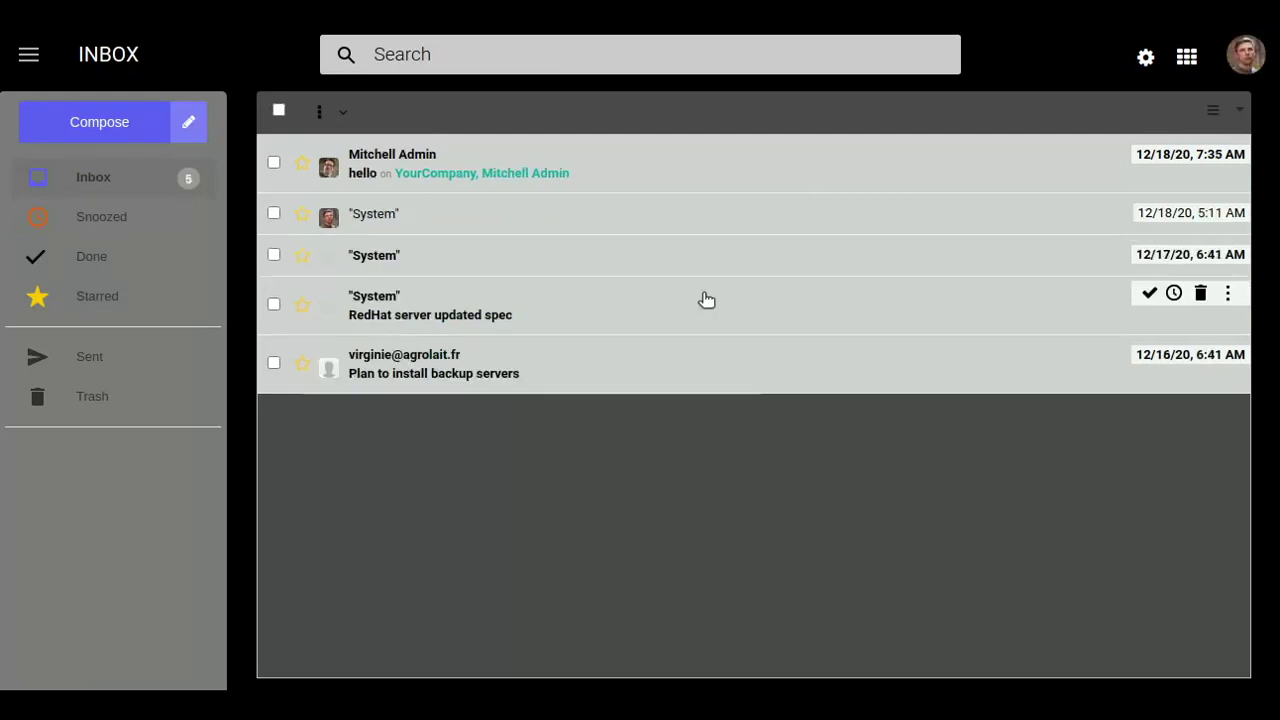
{"action": "left_click", "coordinate": [87, 118]}
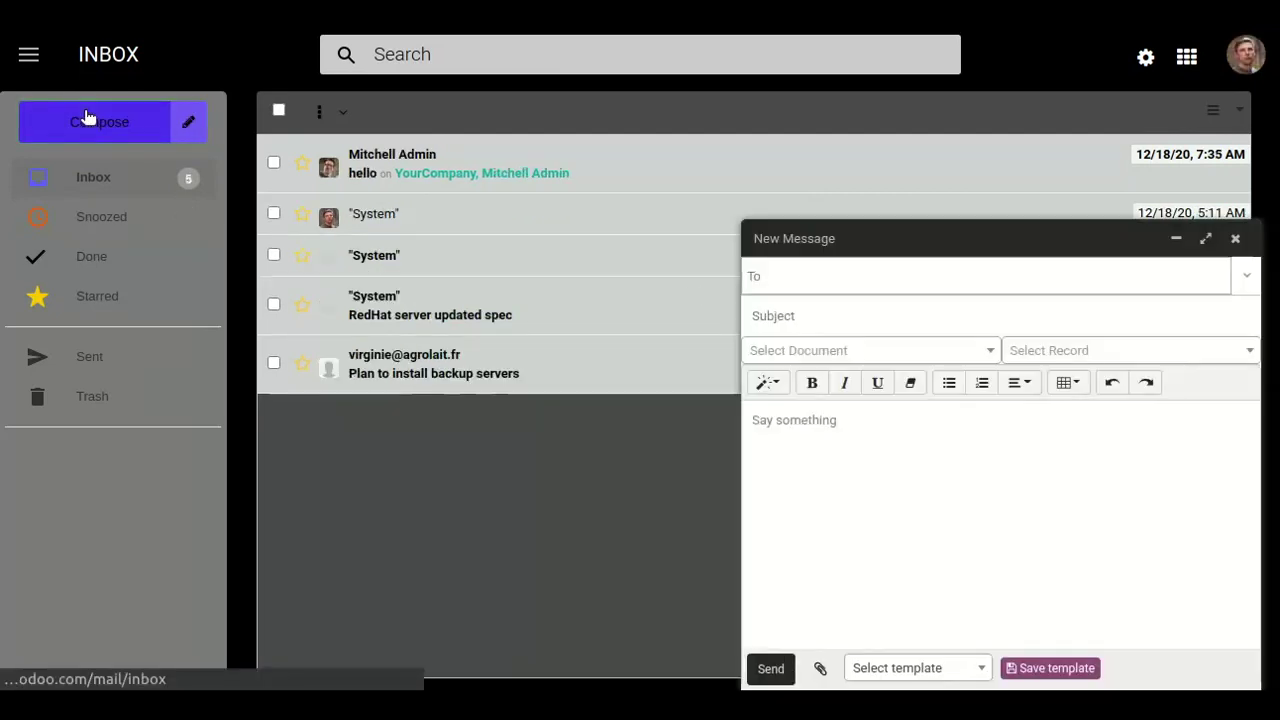
Address a new message to Mitchell Admin with subject 'hi good morning' and body 'asdfhgndff'.
{"action": "left_click", "coordinate": [997, 278]}
{"action": "type", "text": "admin"}
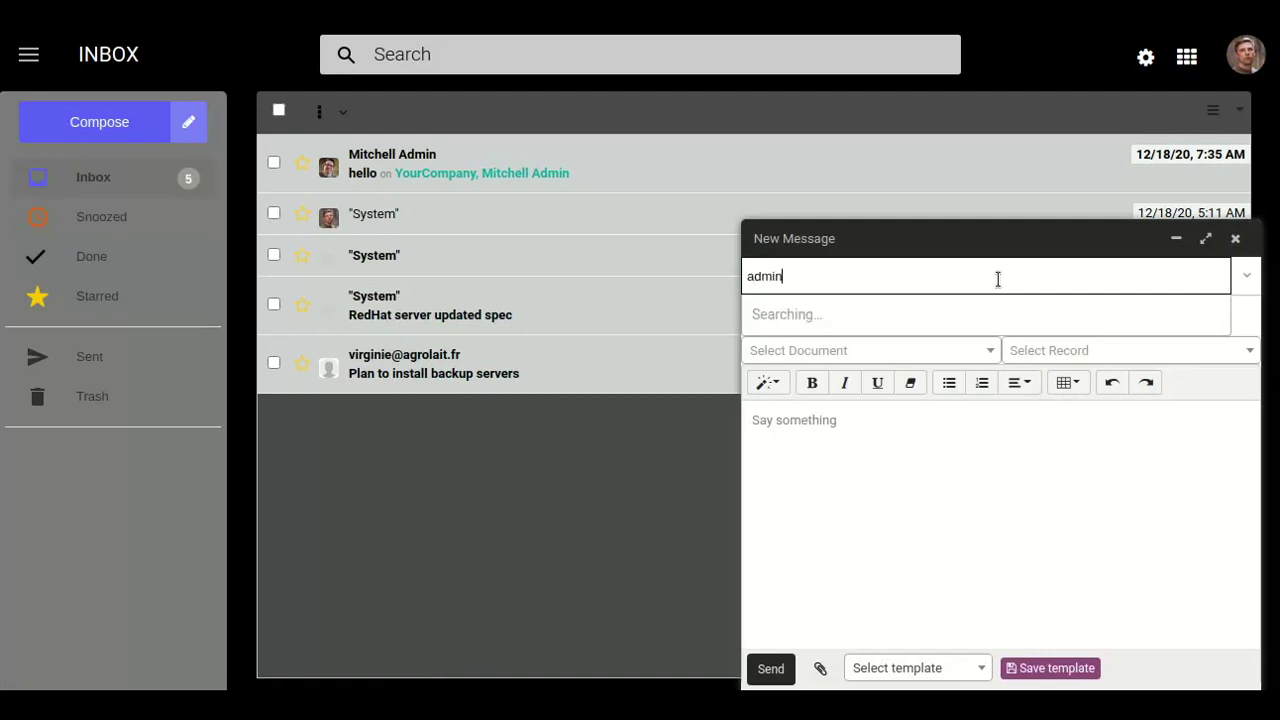
{"action": "left_click", "coordinate": [941, 322]}
{"action": "left_click", "coordinate": [938, 318]}
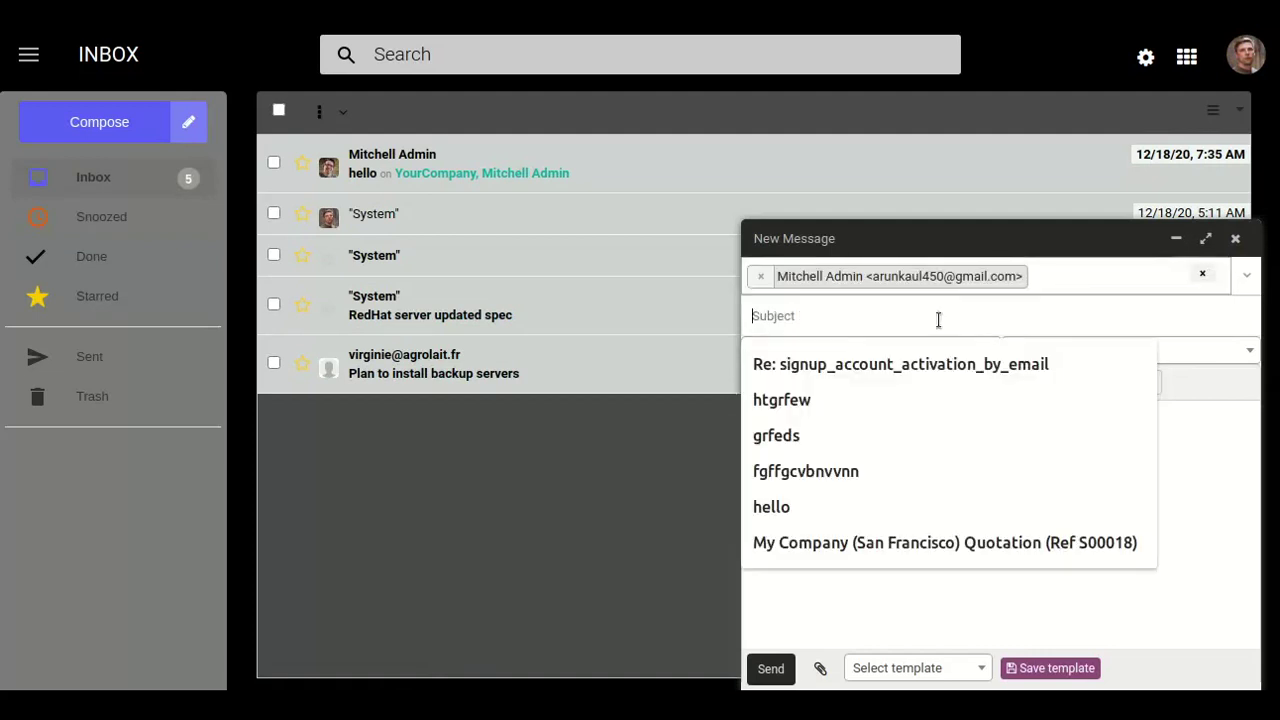
{"action": "type", "text": "hi"}
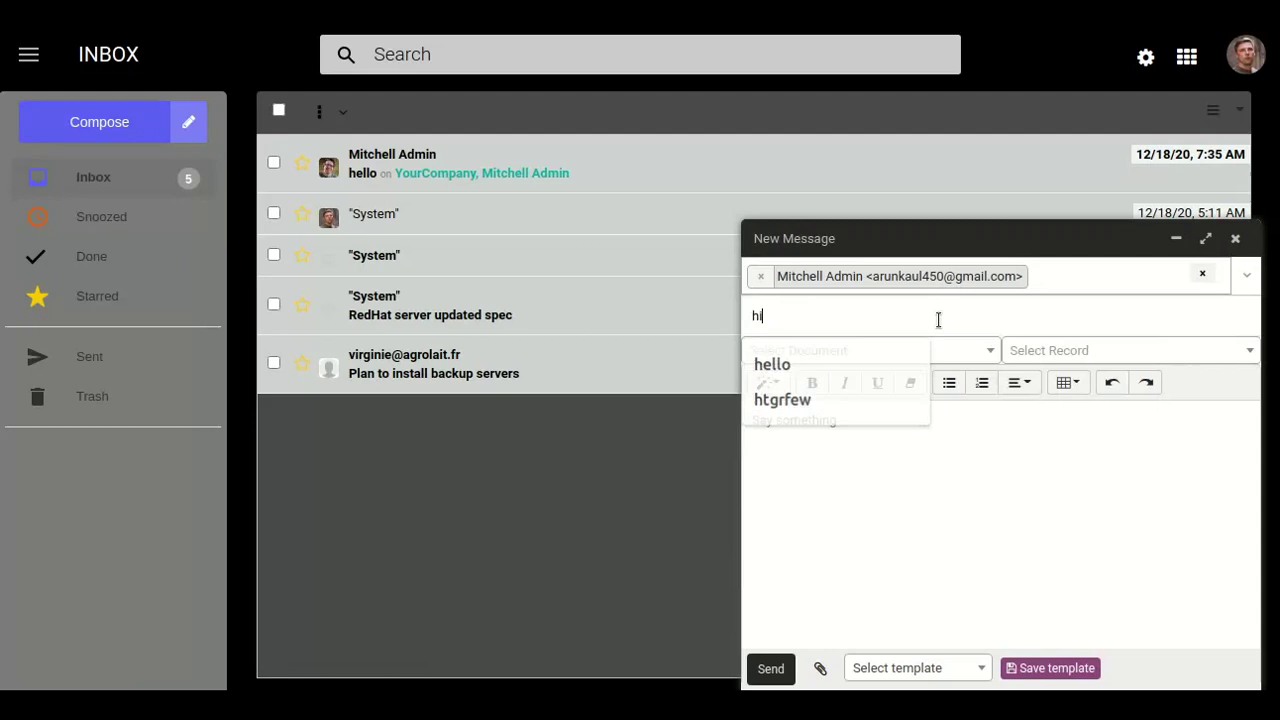
{"action": "type", "text": " good morning"}
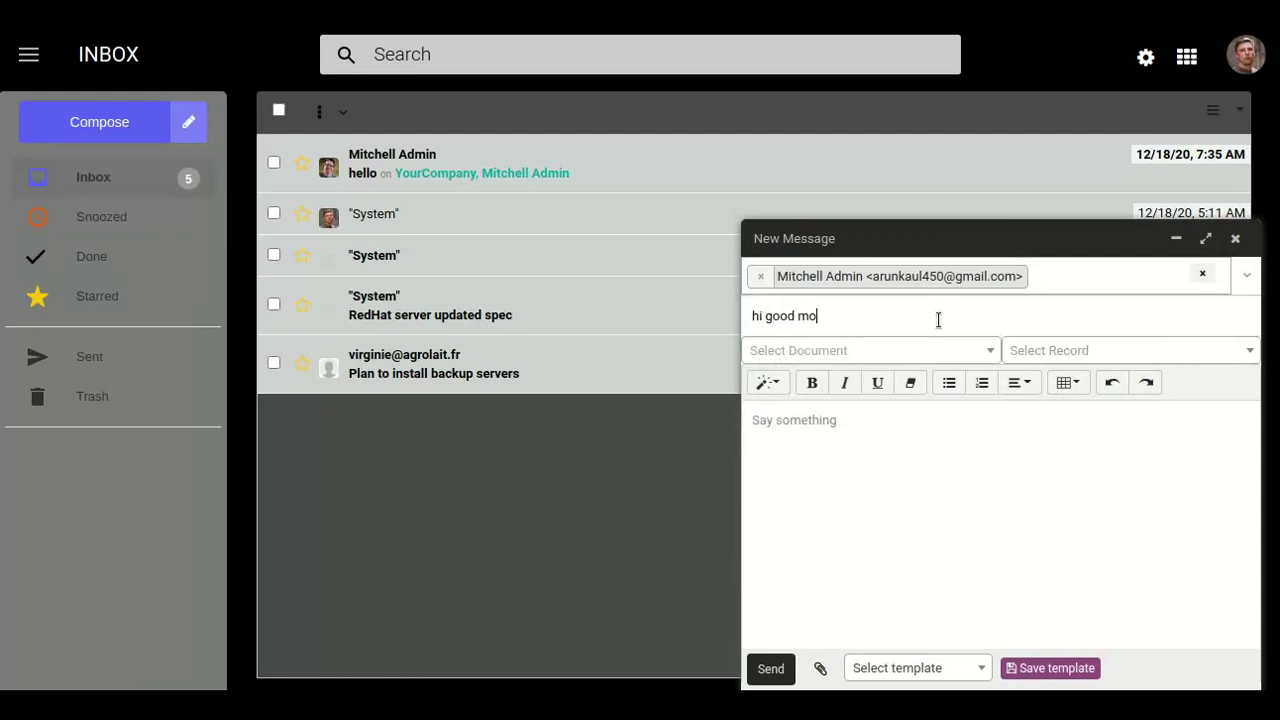
{"action": "key", "text": "BackSpace"}
{"action": "key", "text": "BackSpace"}
{"action": "type", "text": "ng"}
{"action": "left_click", "coordinate": [920, 535]}
{"action": "type", "text": "asdfhgndff"}
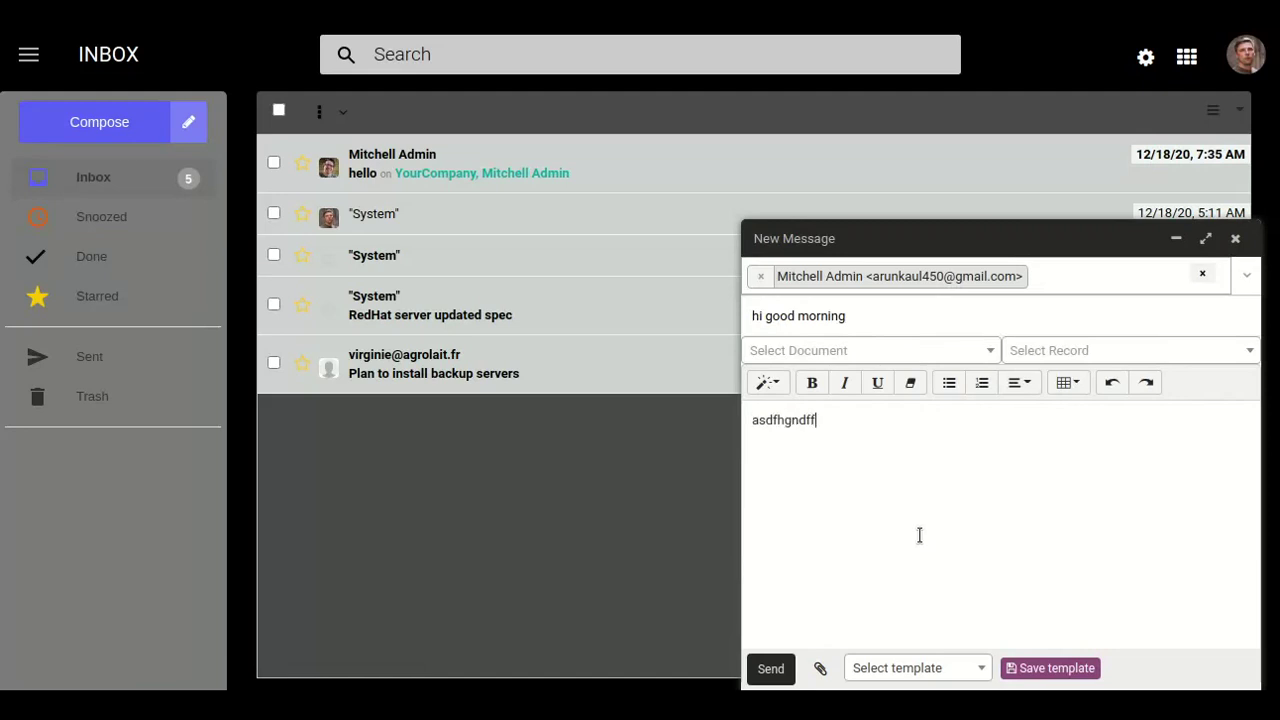
Attach download.jpeg from the Downloads folder and send the message.
{"action": "left_click", "coordinate": [820, 670]}
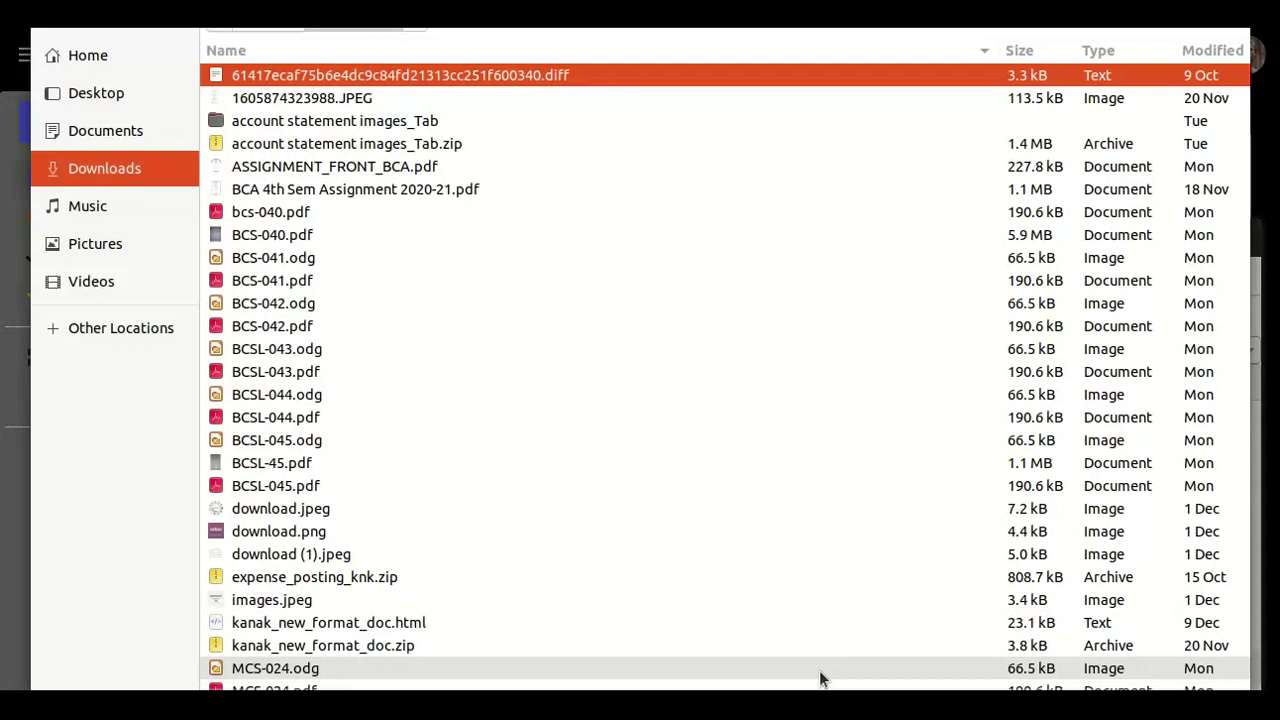
{"action": "left_click", "coordinate": [711, 508]}
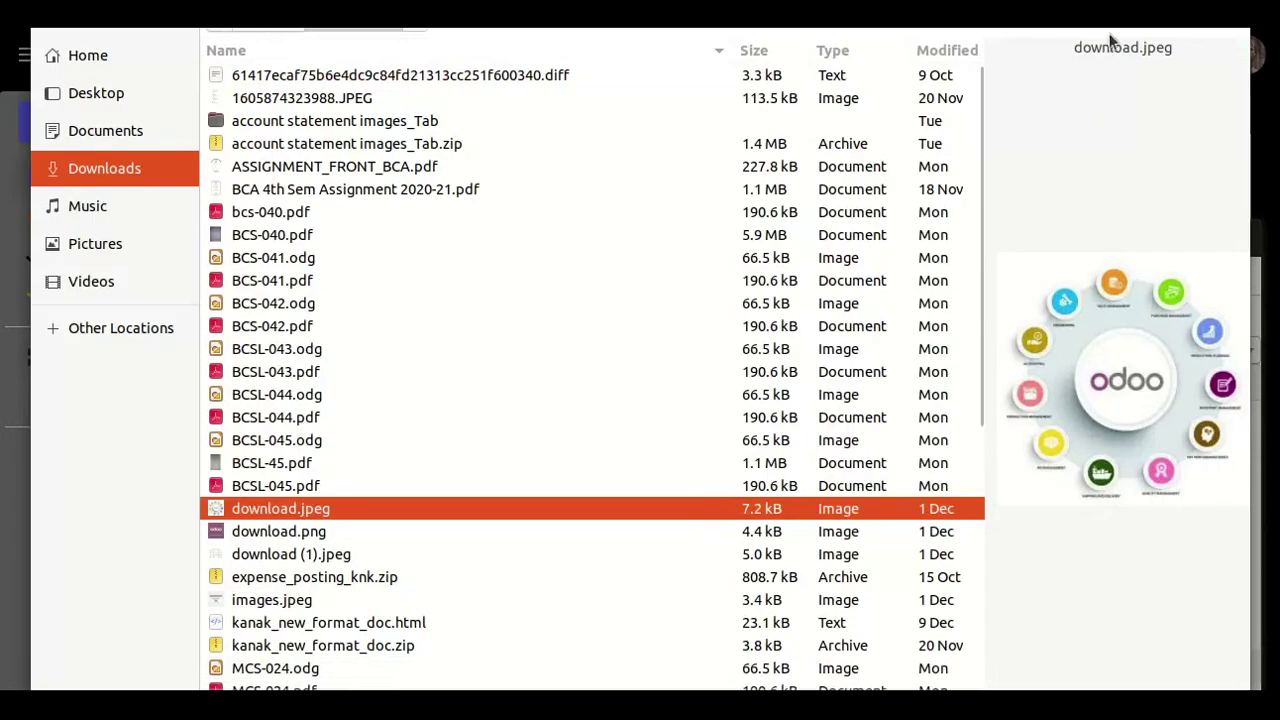
{"action": "left_click", "coordinate": [1200, 14]}
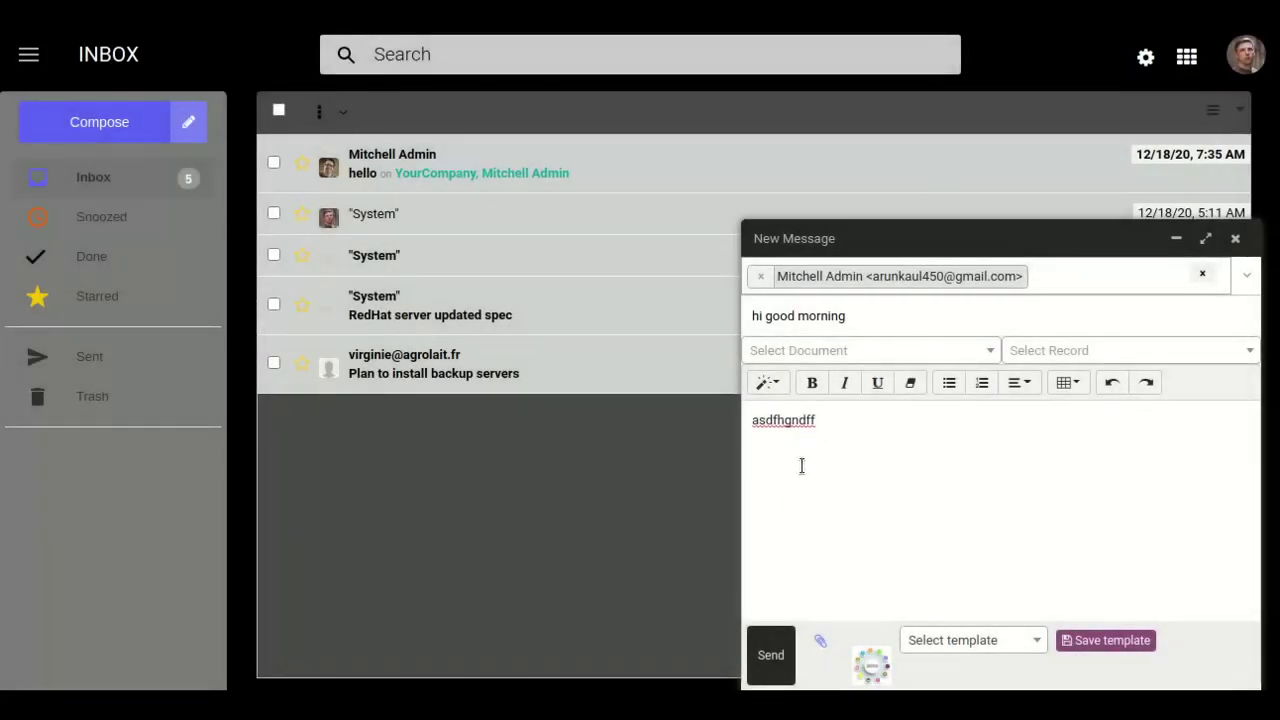
{"action": "left_click", "coordinate": [781, 677]}
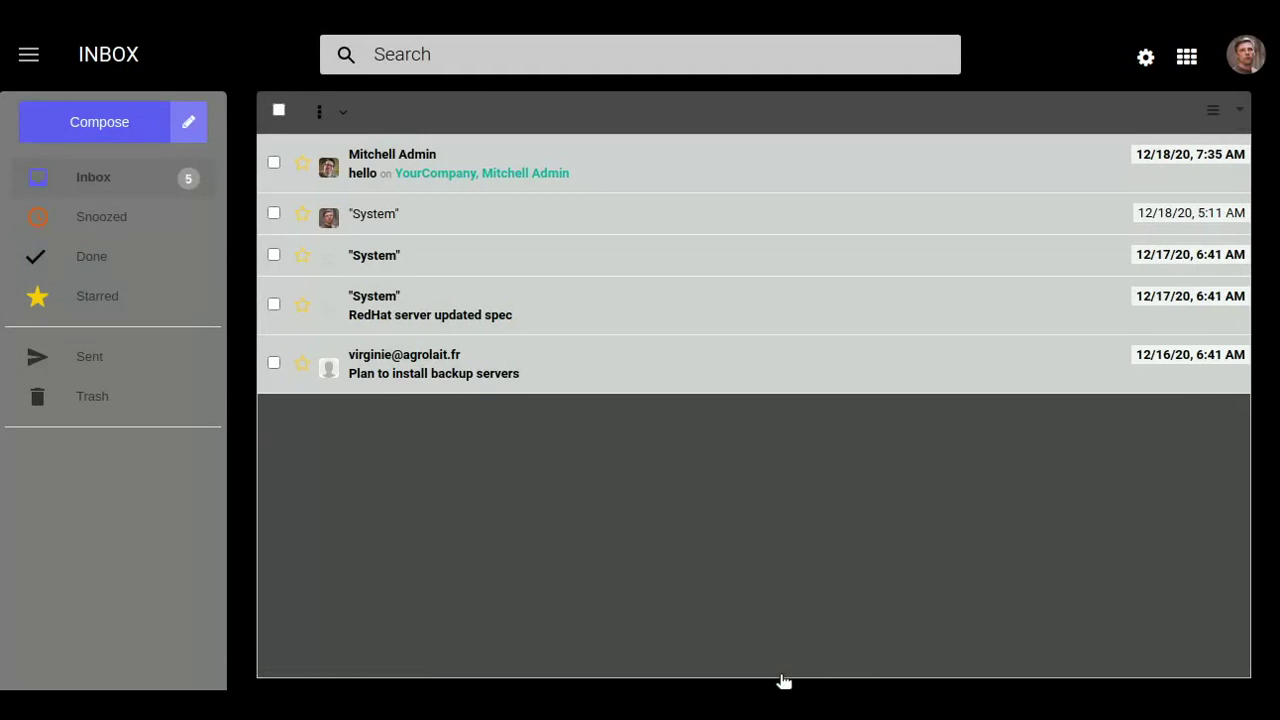
In the other browser window, refresh the inbox and open the newest 'hi good morning' mail.
{"action": "left_click", "coordinate": [5, 350]}
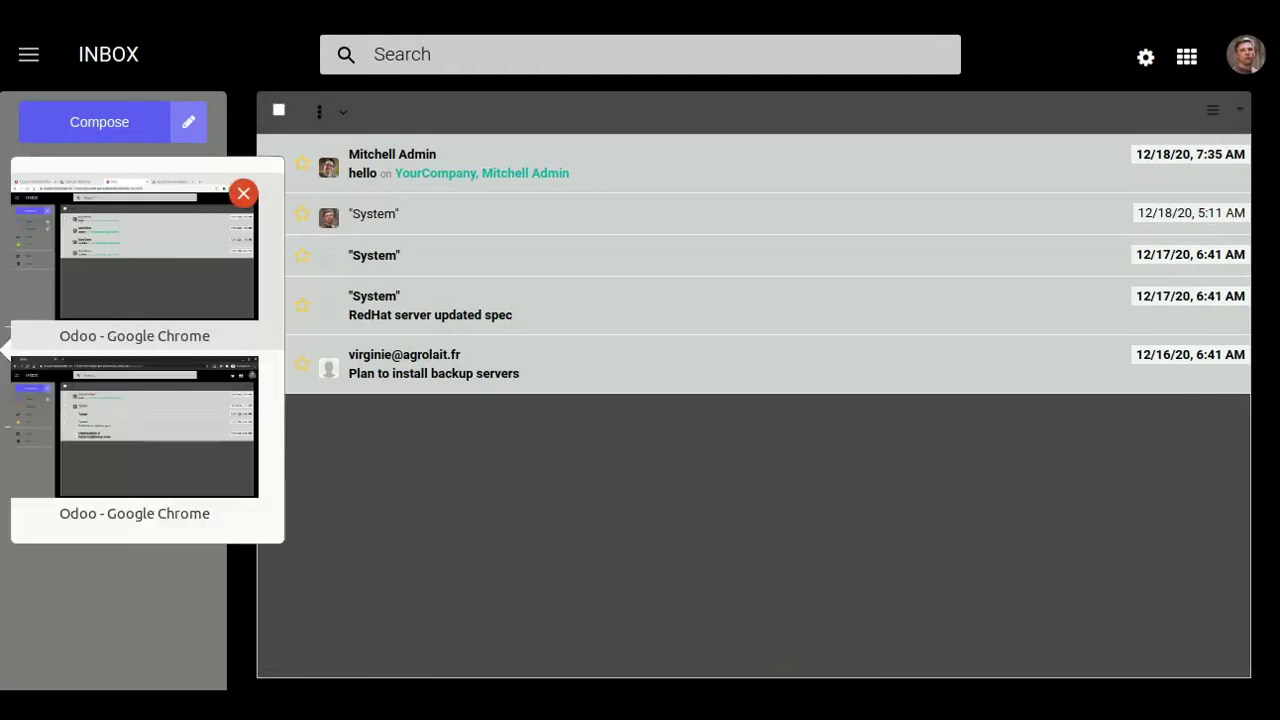
{"action": "left_click", "coordinate": [71, 289]}
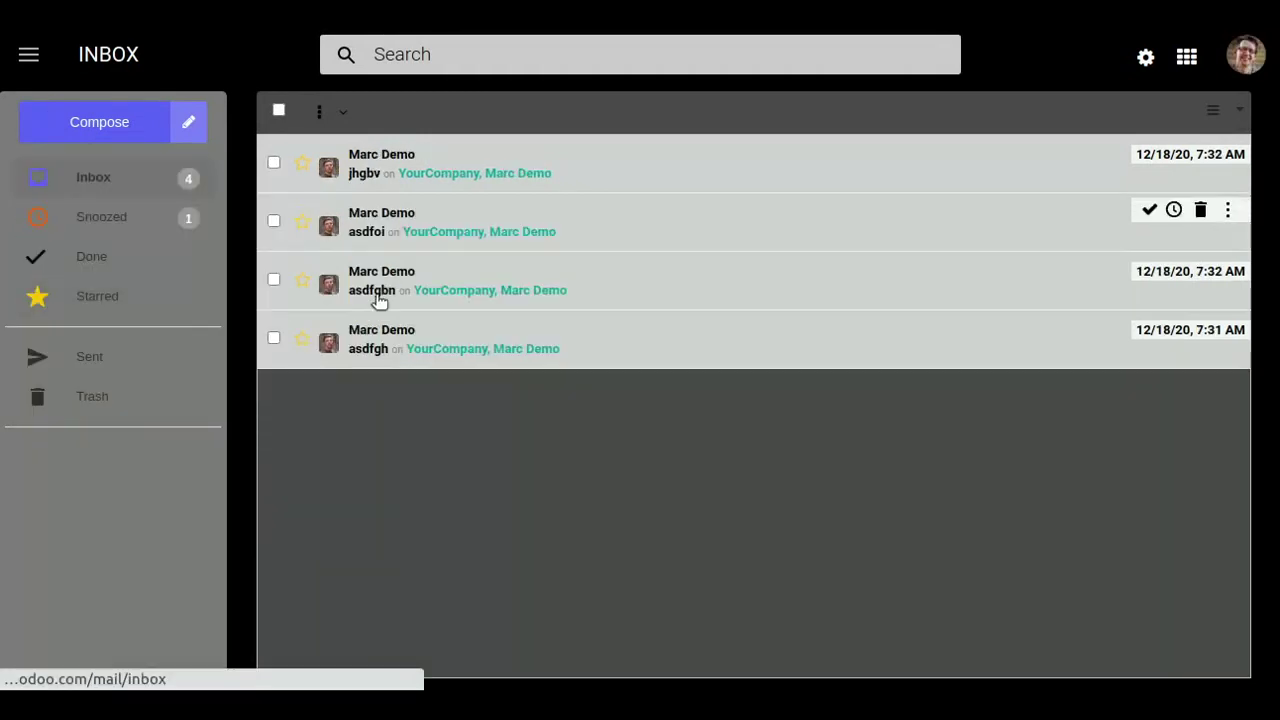
{"action": "left_click", "coordinate": [97, 178]}
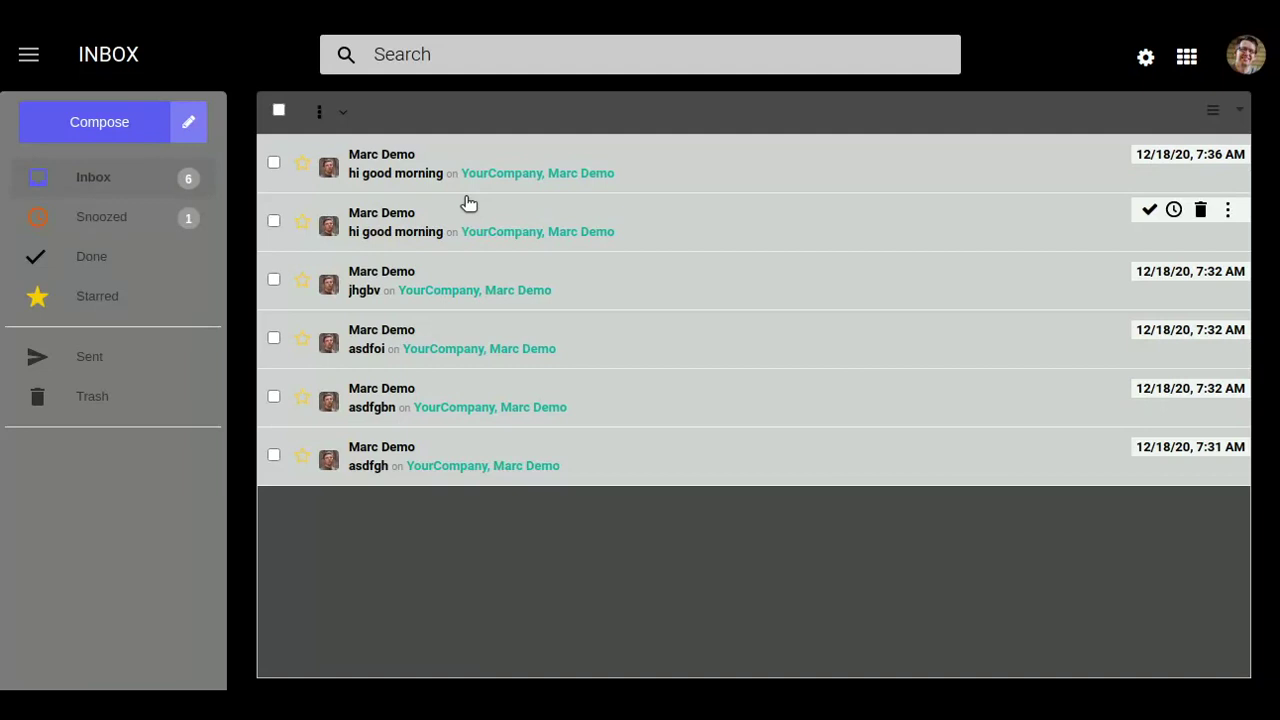
{"action": "left_click", "coordinate": [60, 347]}
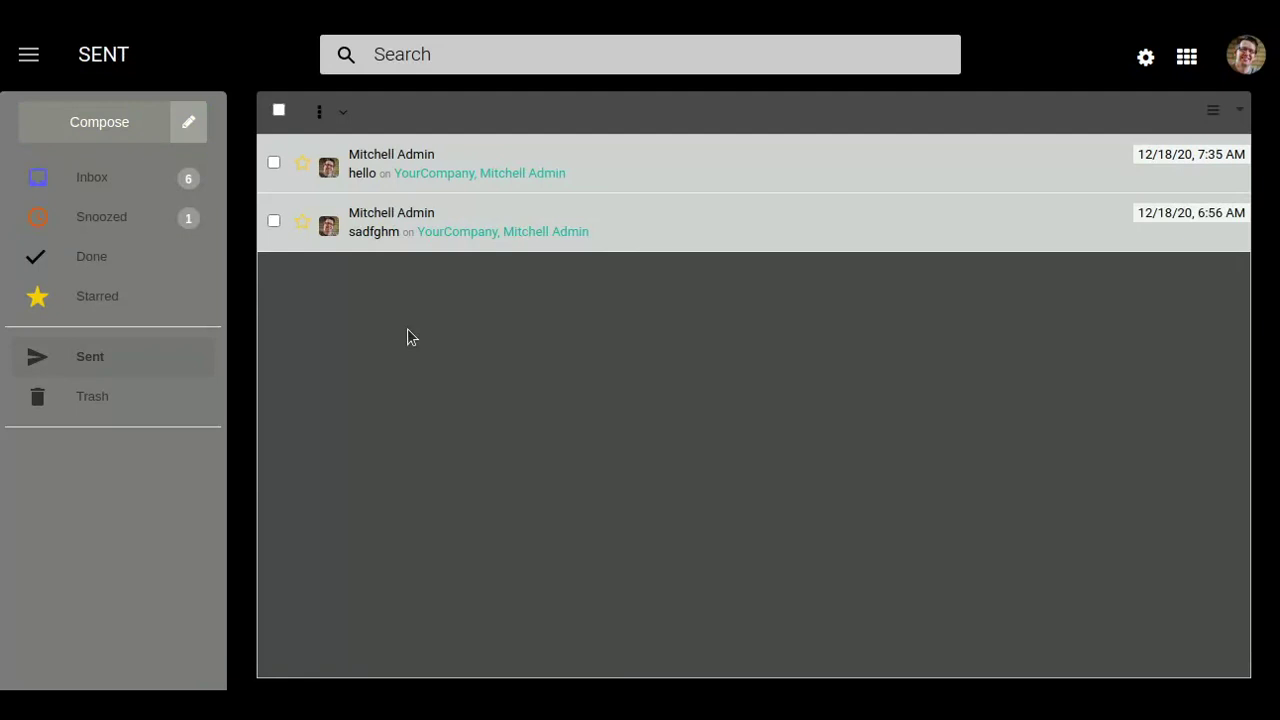
{"action": "left_click", "coordinate": [137, 186]}
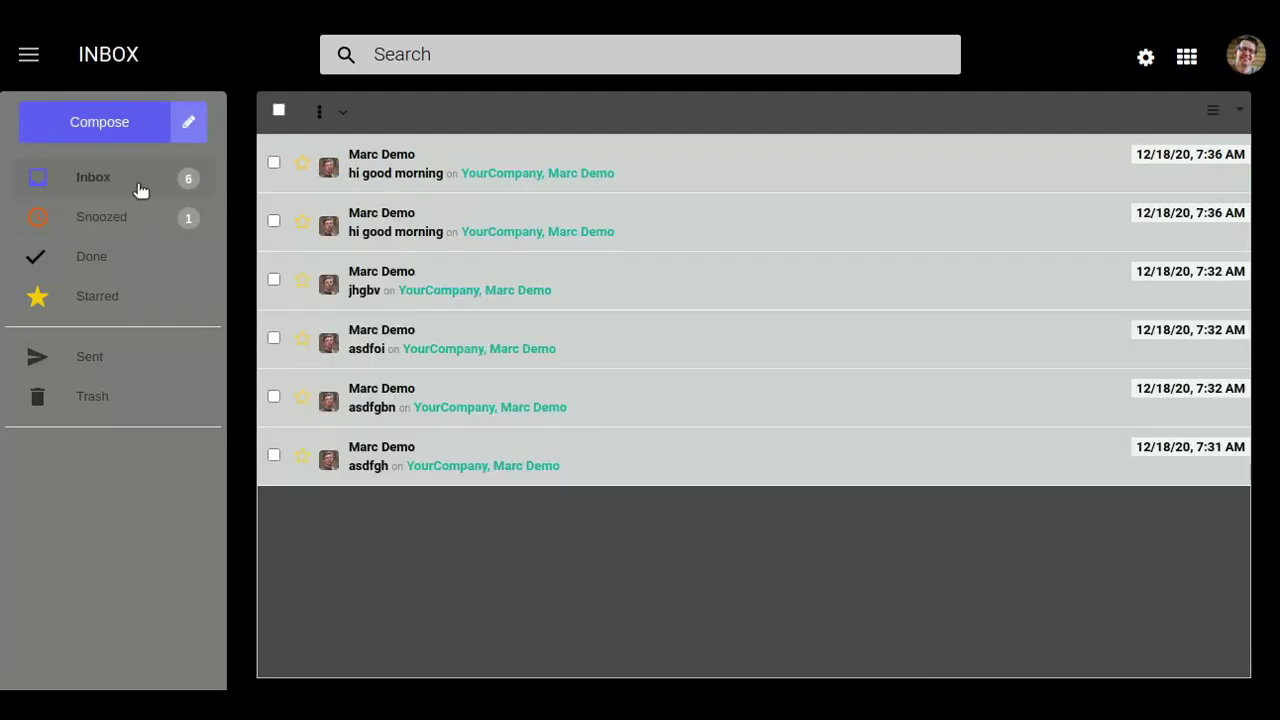
{"action": "left_click", "coordinate": [392, 166]}
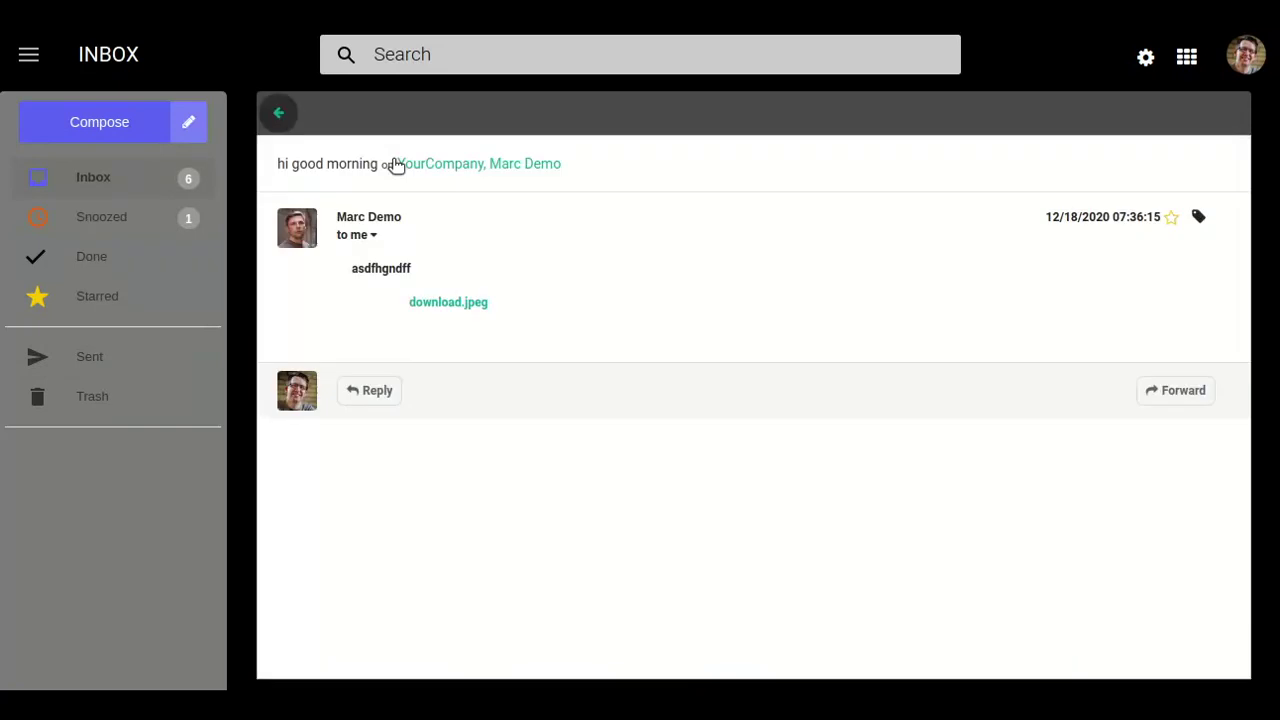
Reply with '- dmw fnsdkfnk nnen' appended, making the quoted line bold and underlined.
{"action": "left_click", "coordinate": [376, 392]}
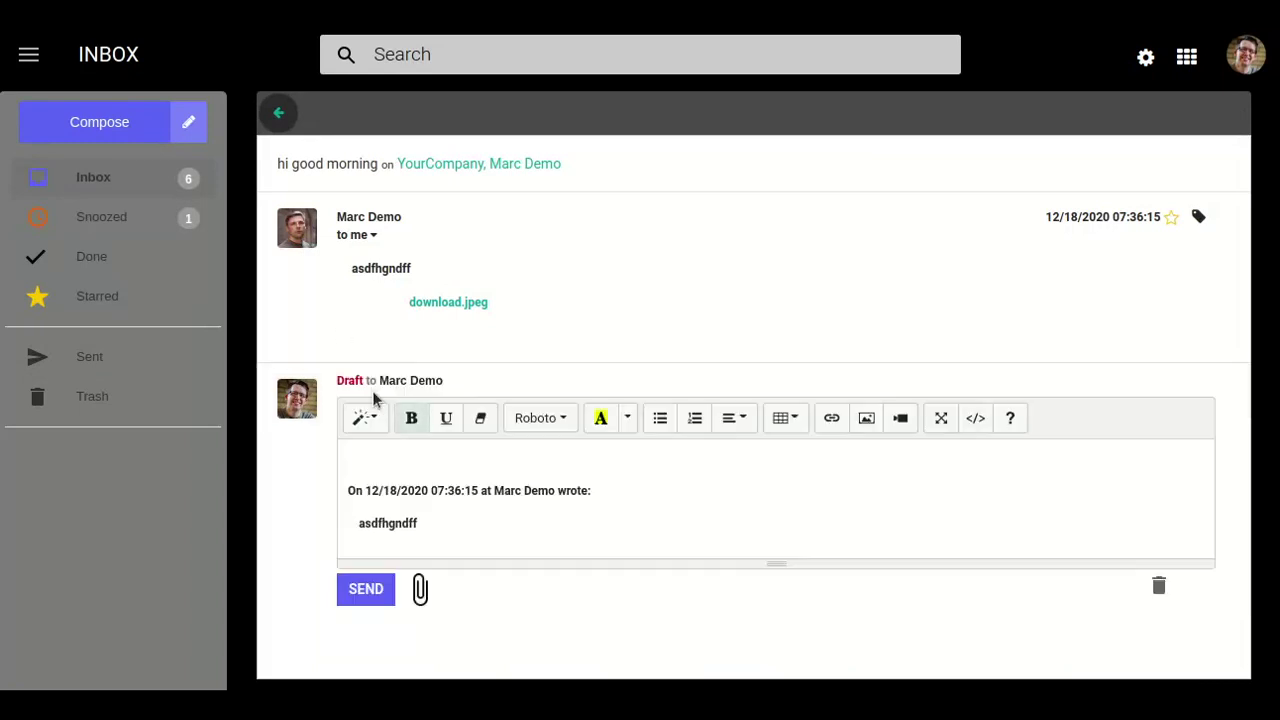
{"action": "left_click", "coordinate": [447, 532]}
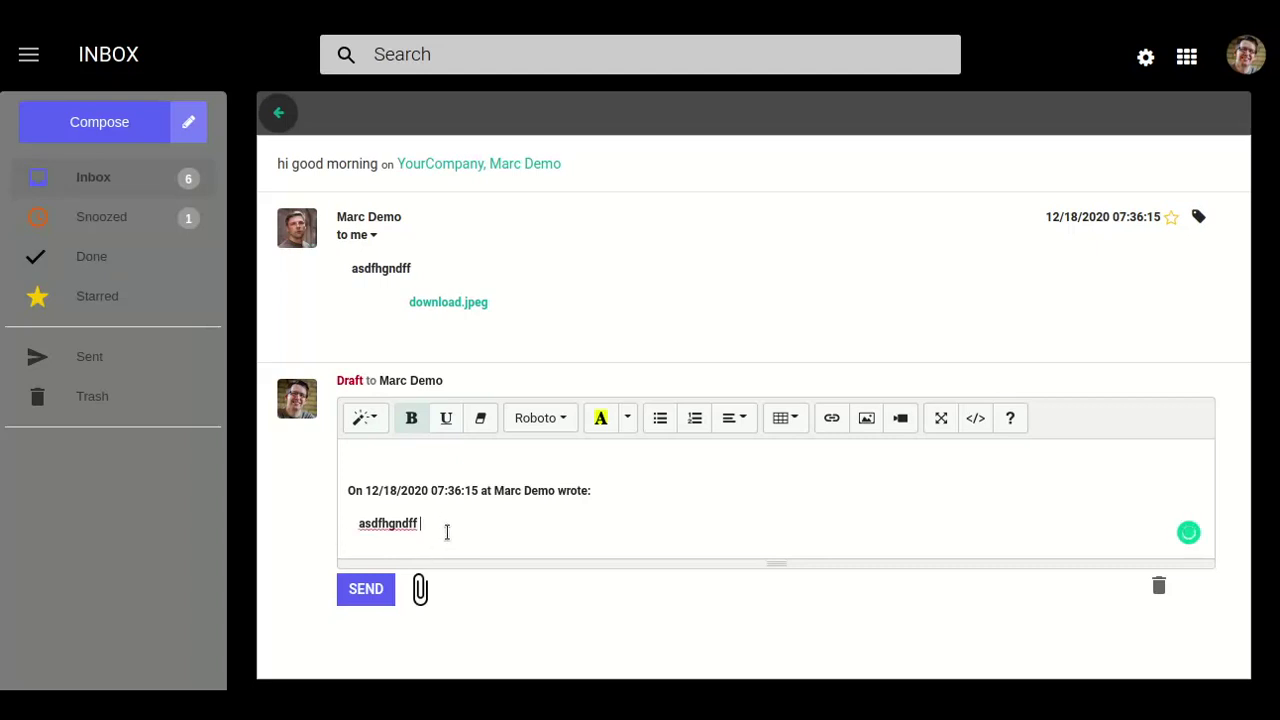
{"action": "type", "text": "- dmw fnsdkfnk nnen"}
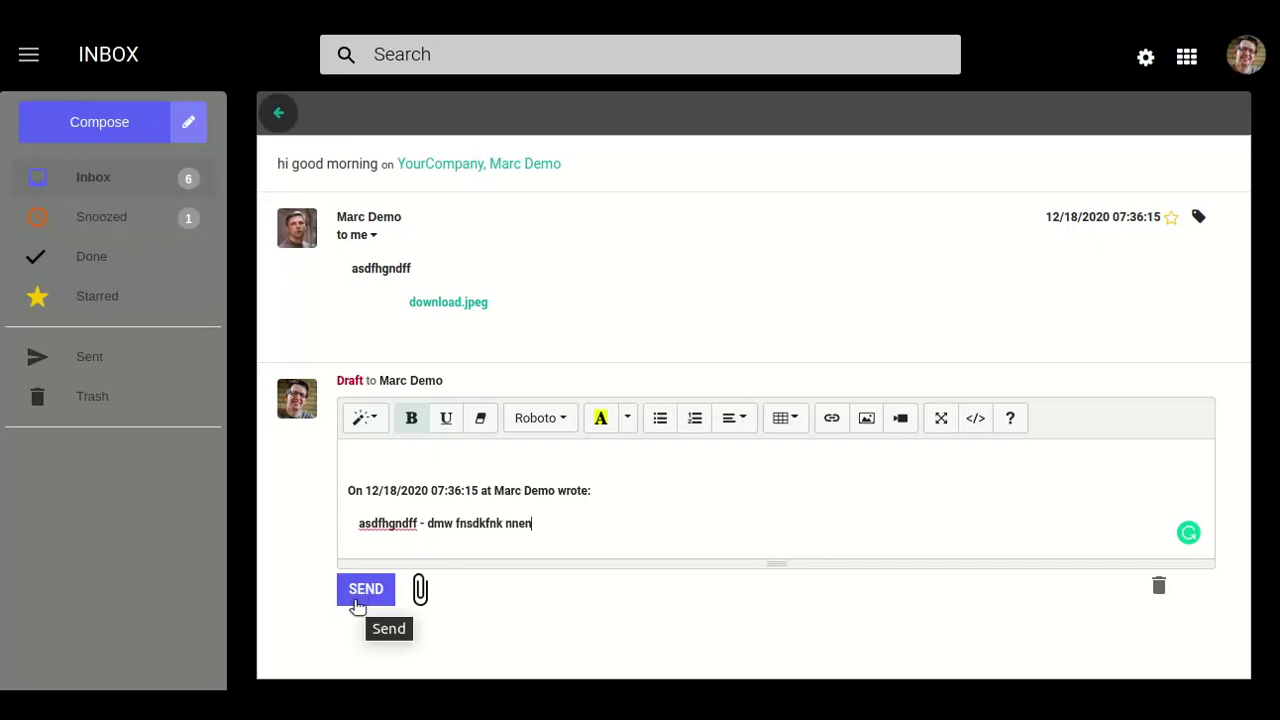
{"action": "left_click_drag", "start_coordinate": [546, 523], "coordinate": [354, 517]}
{"action": "left_click", "coordinate": [411, 418]}
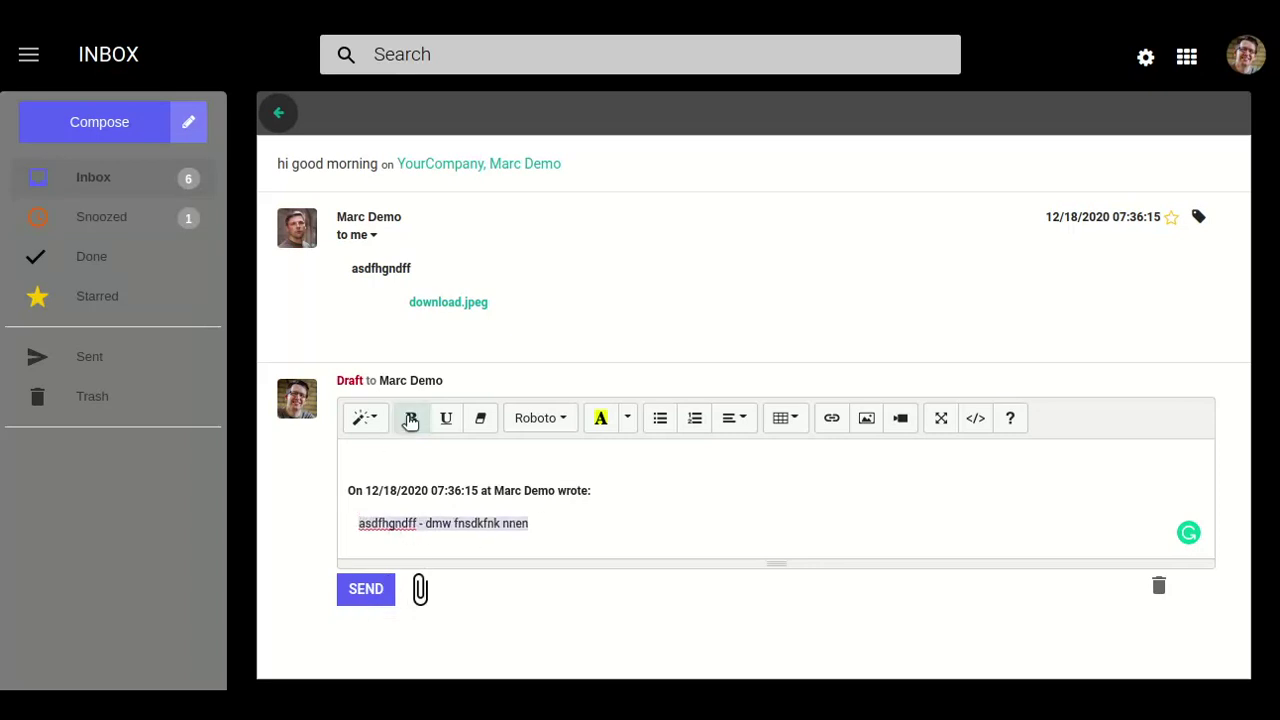
{"action": "left_click", "coordinate": [443, 418]}
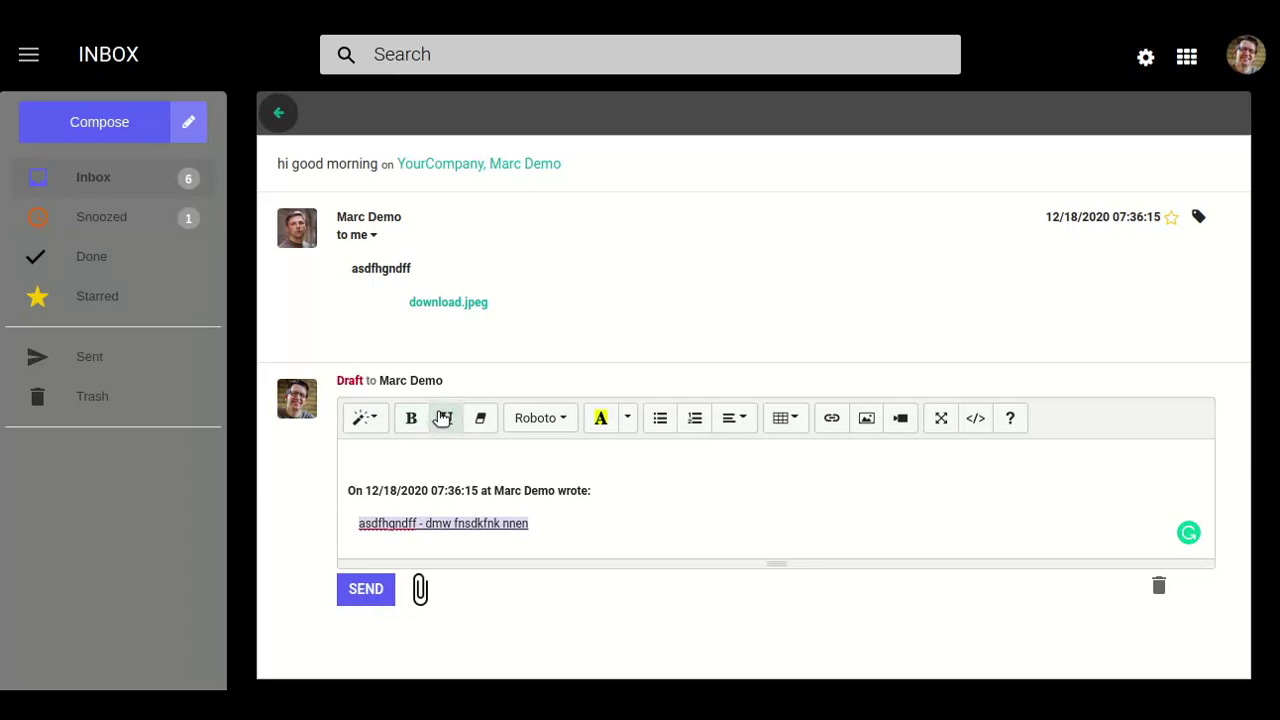
{"action": "left_click", "coordinate": [410, 418]}
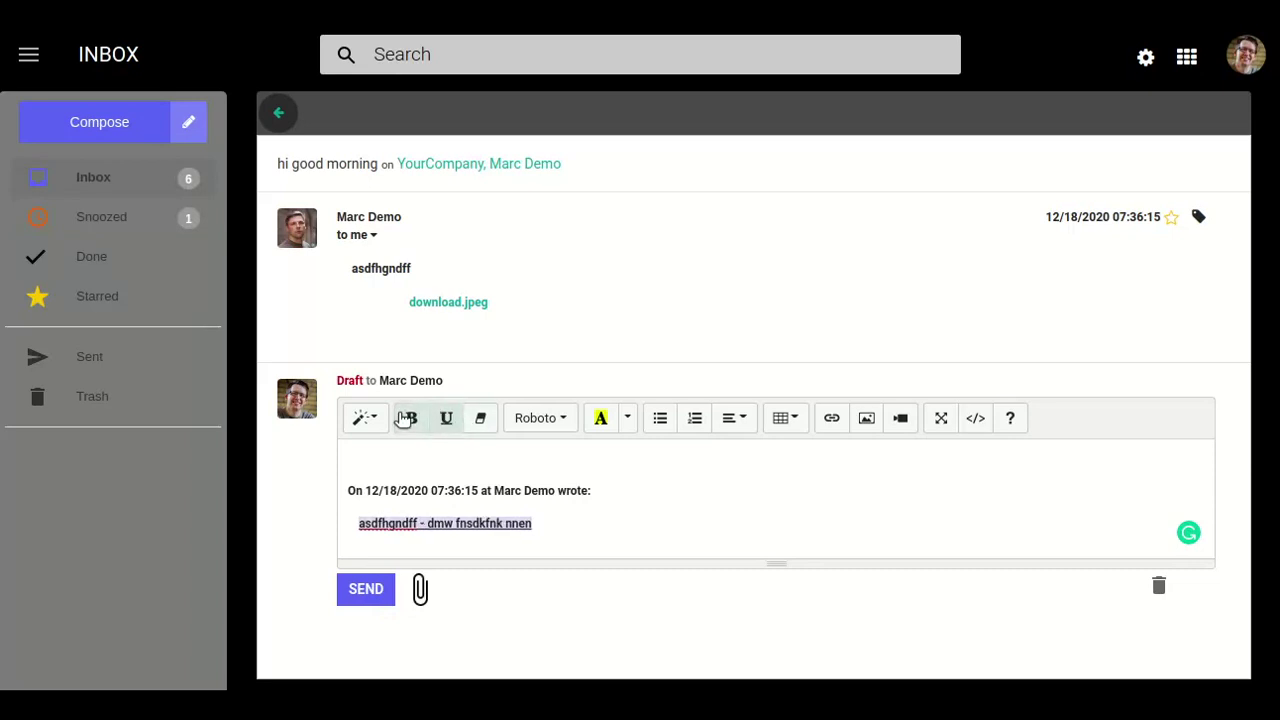
{"action": "left_click", "coordinate": [356, 592]}
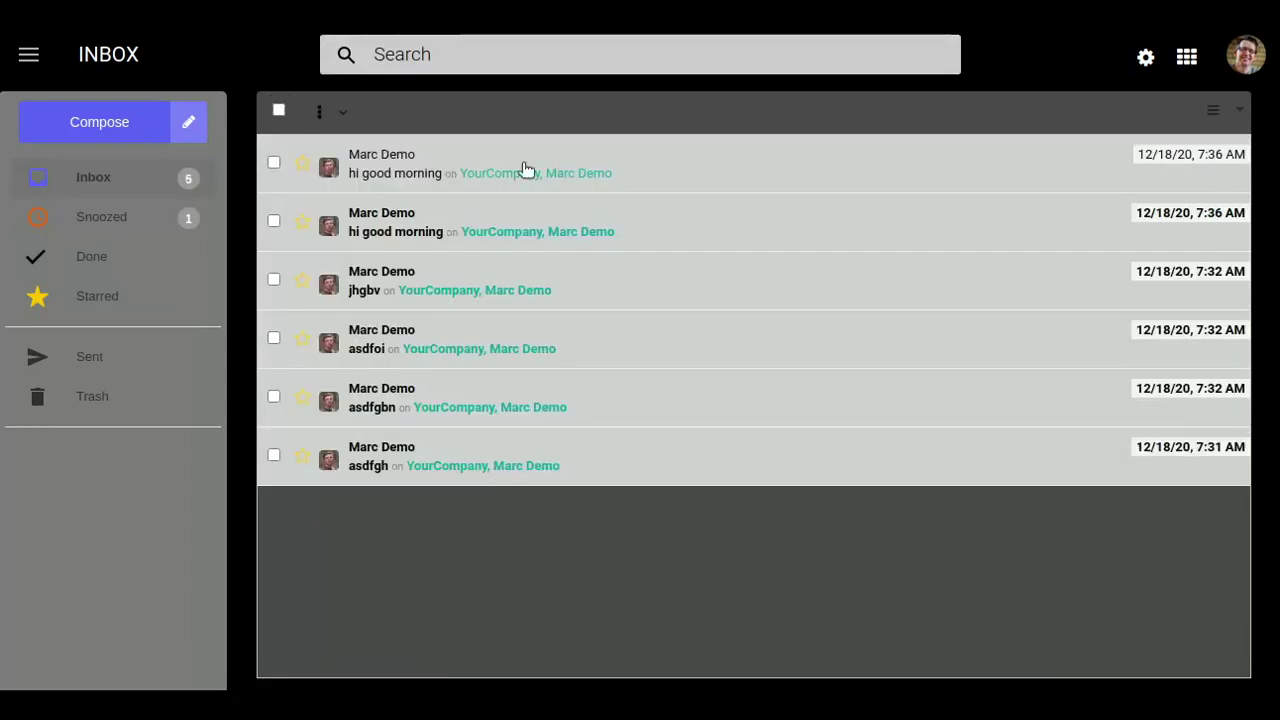
In the recipient's inbox, open the received 'hi good morning' reply.
{"action": "left_click", "coordinate": [462, 175]}
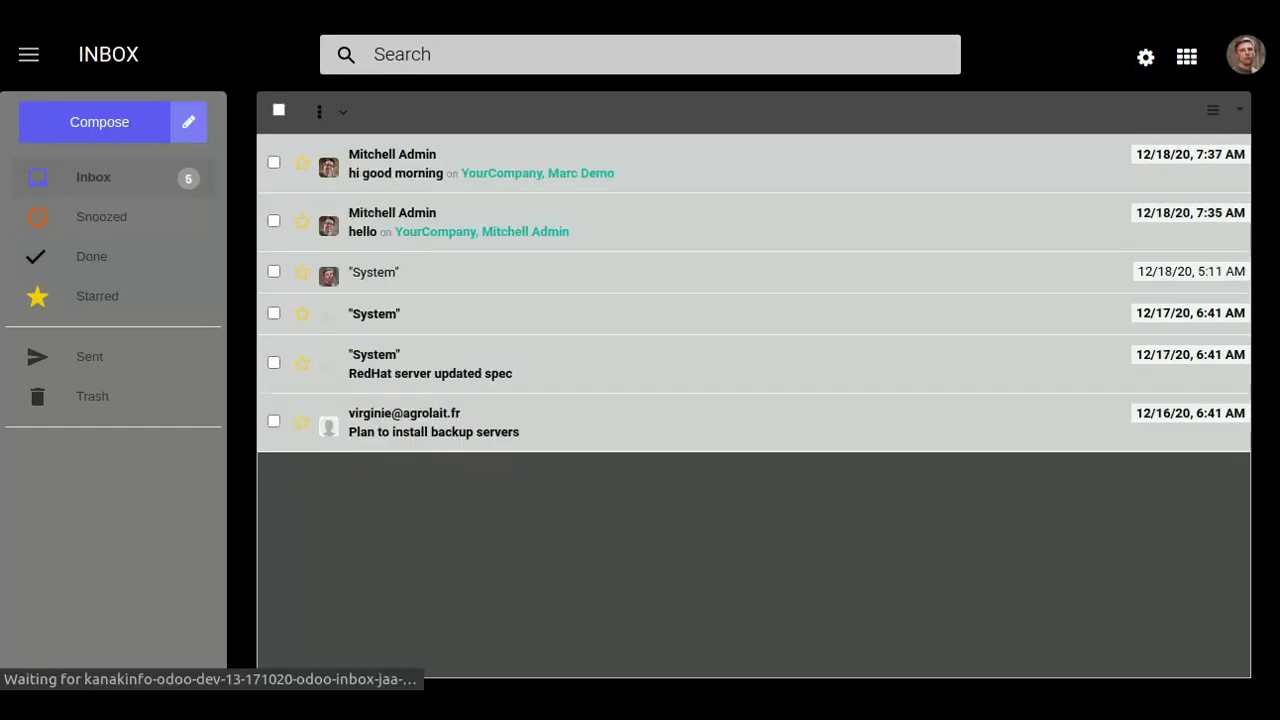
{"action": "left_click", "coordinate": [443, 150]}
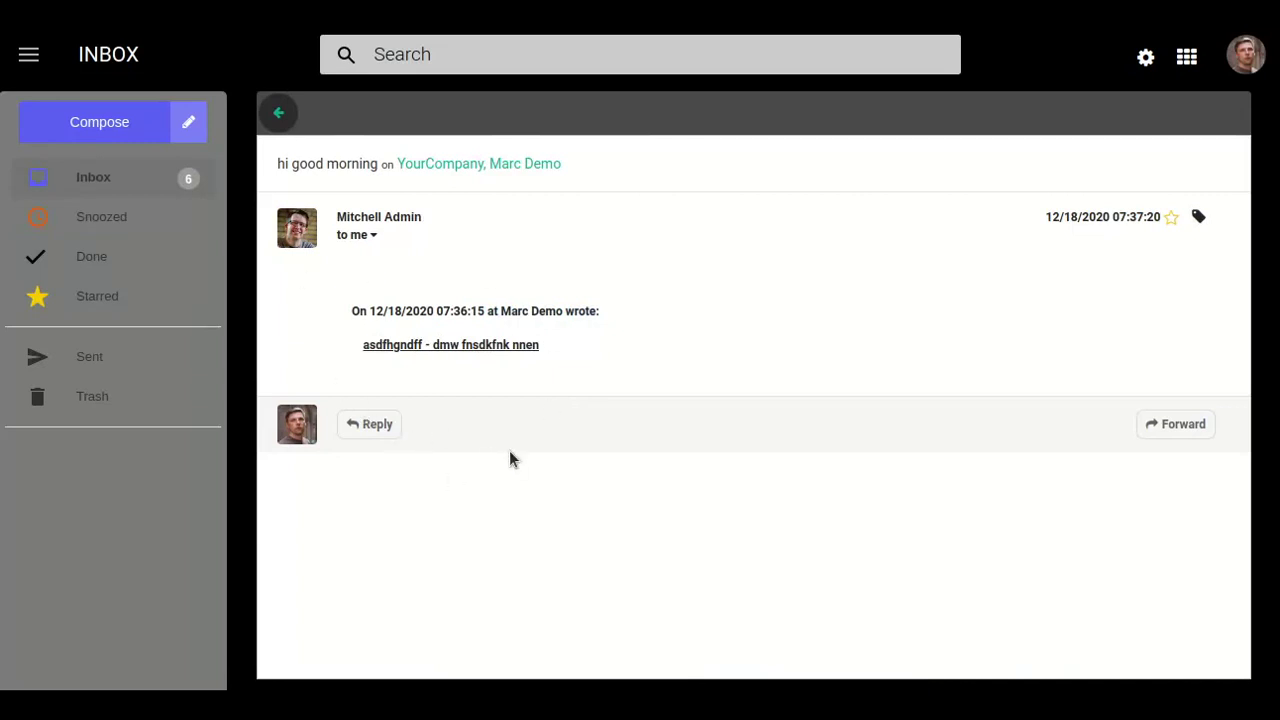
Forward the message to the suggested 'admin' contact, adding the line 'dlmekfnewifrneifndsfn' on top.
{"action": "left_click", "coordinate": [1181, 430]}
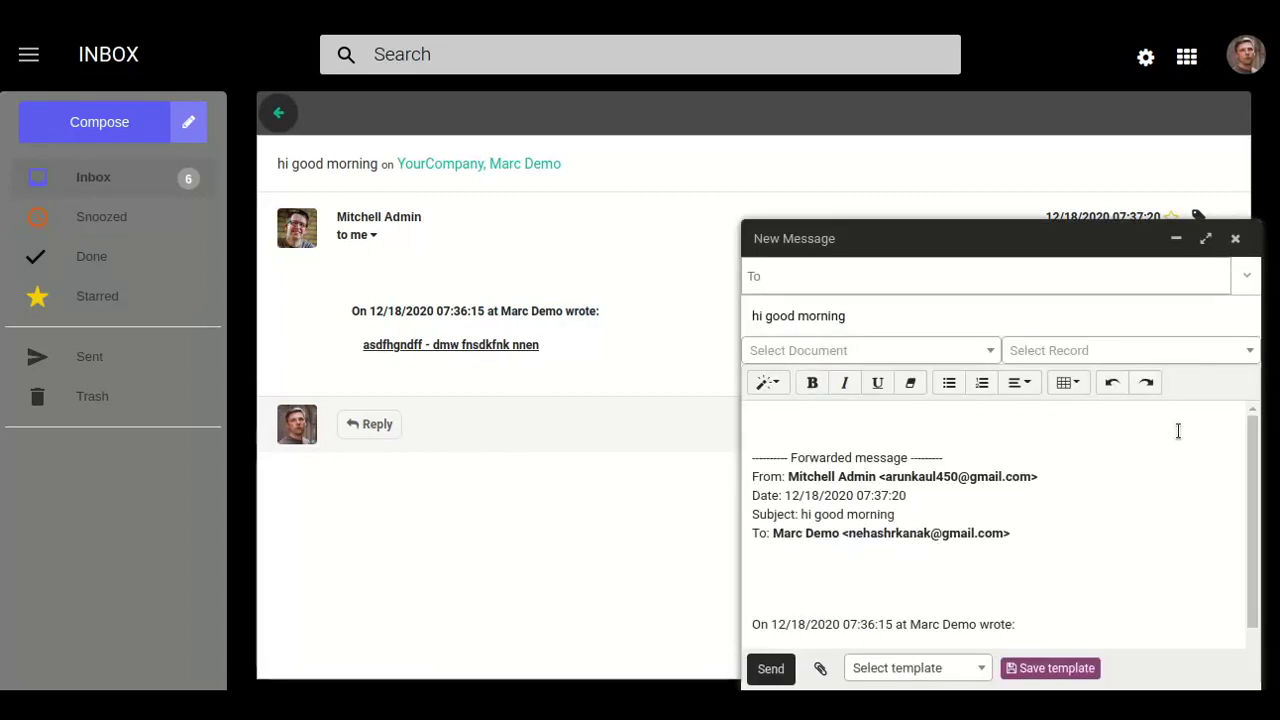
{"action": "left_click", "coordinate": [863, 284]}
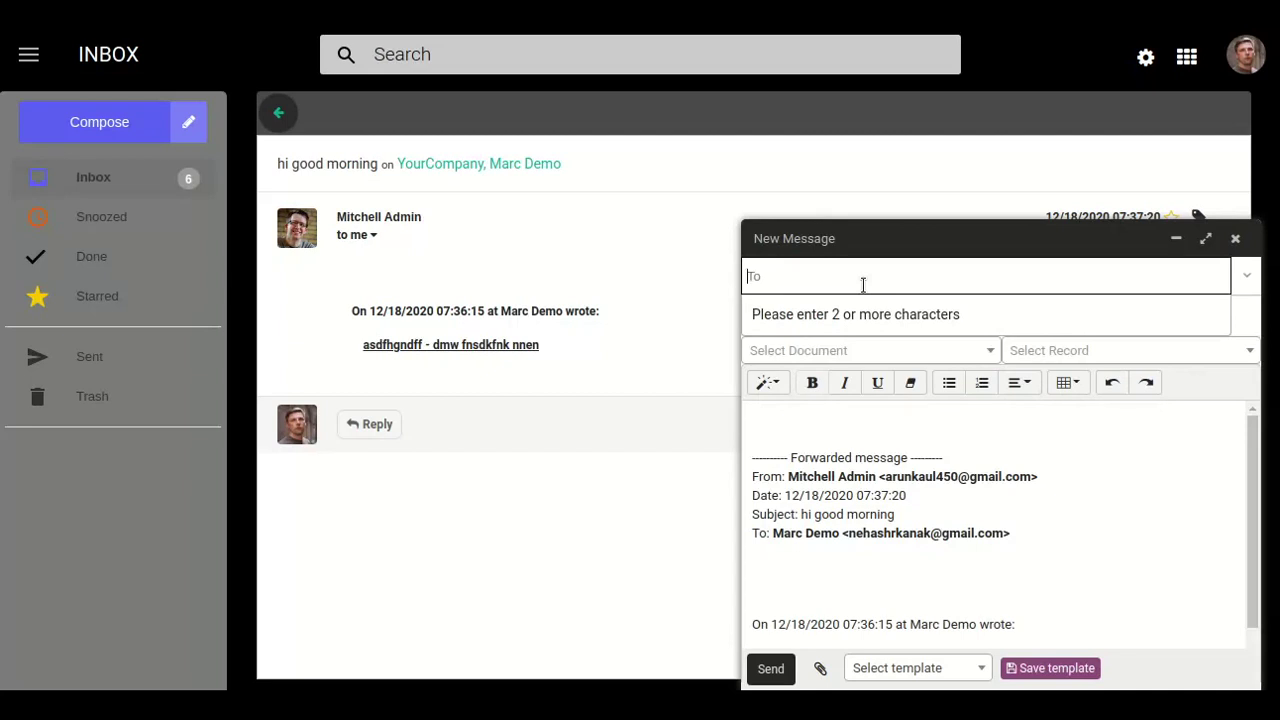
{"action": "type", "text": "admin"}
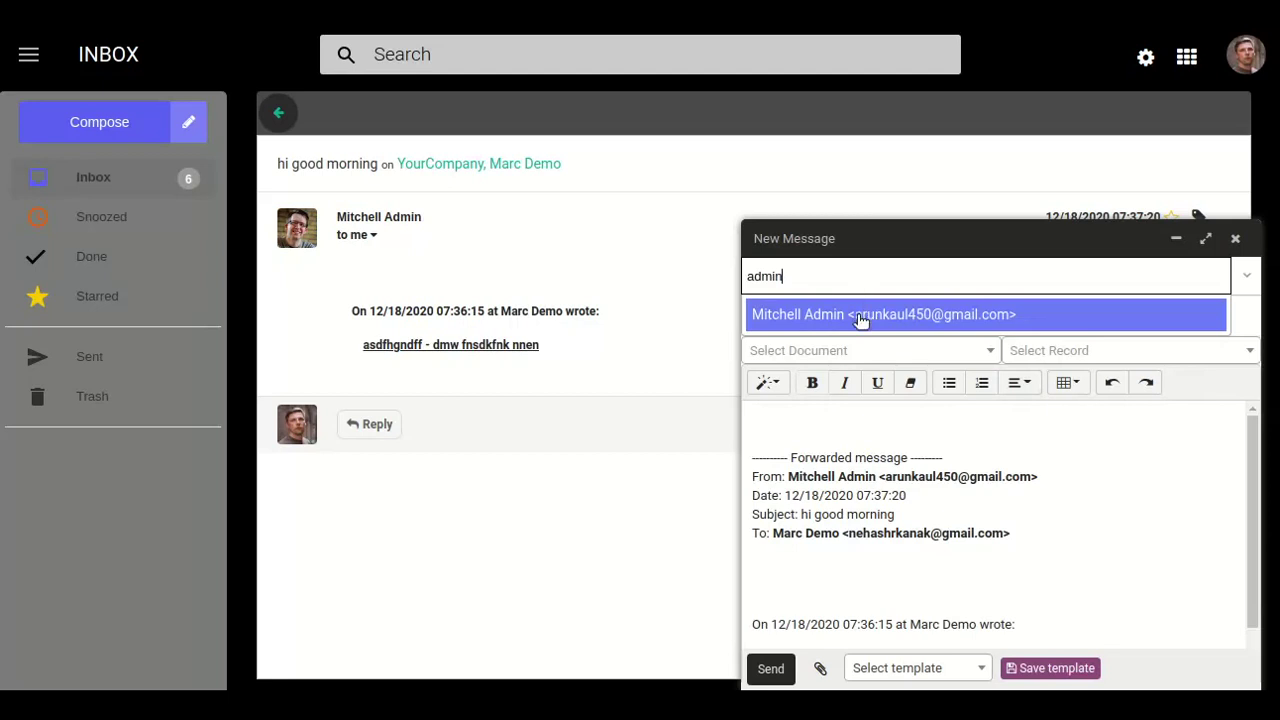
{"action": "left_click", "coordinate": [860, 316]}
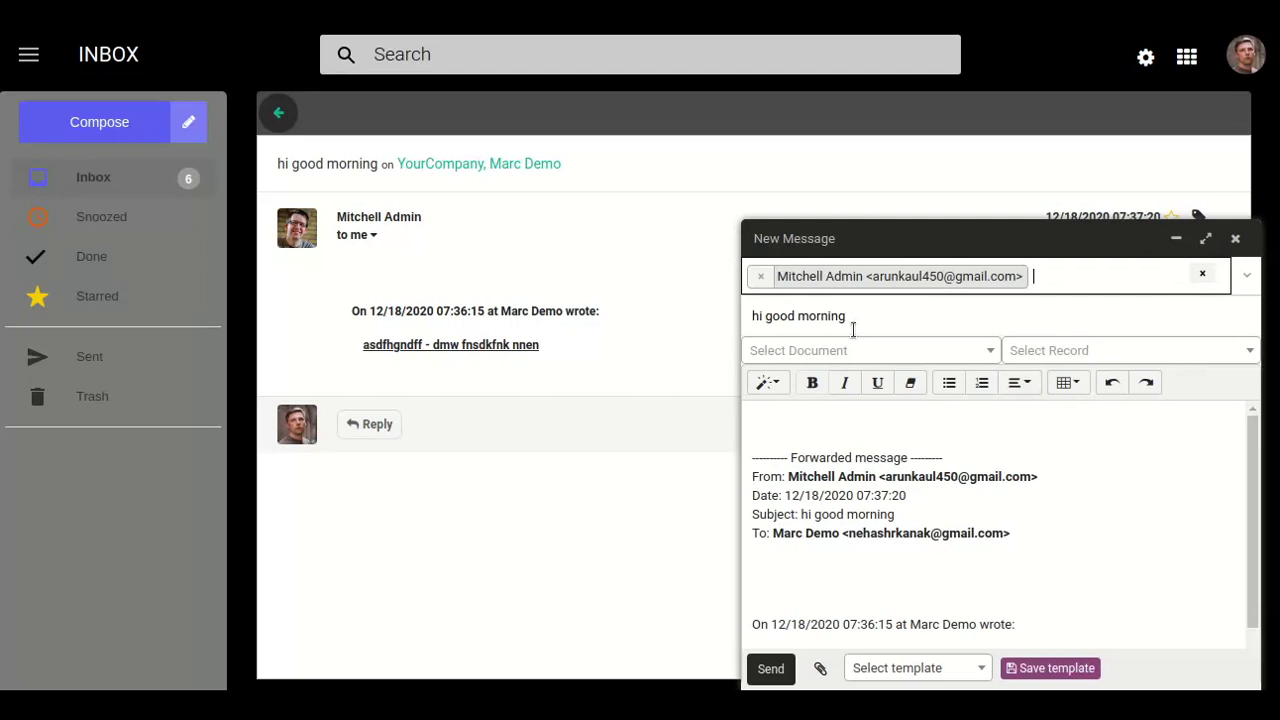
{"action": "left_click", "coordinate": [819, 437]}
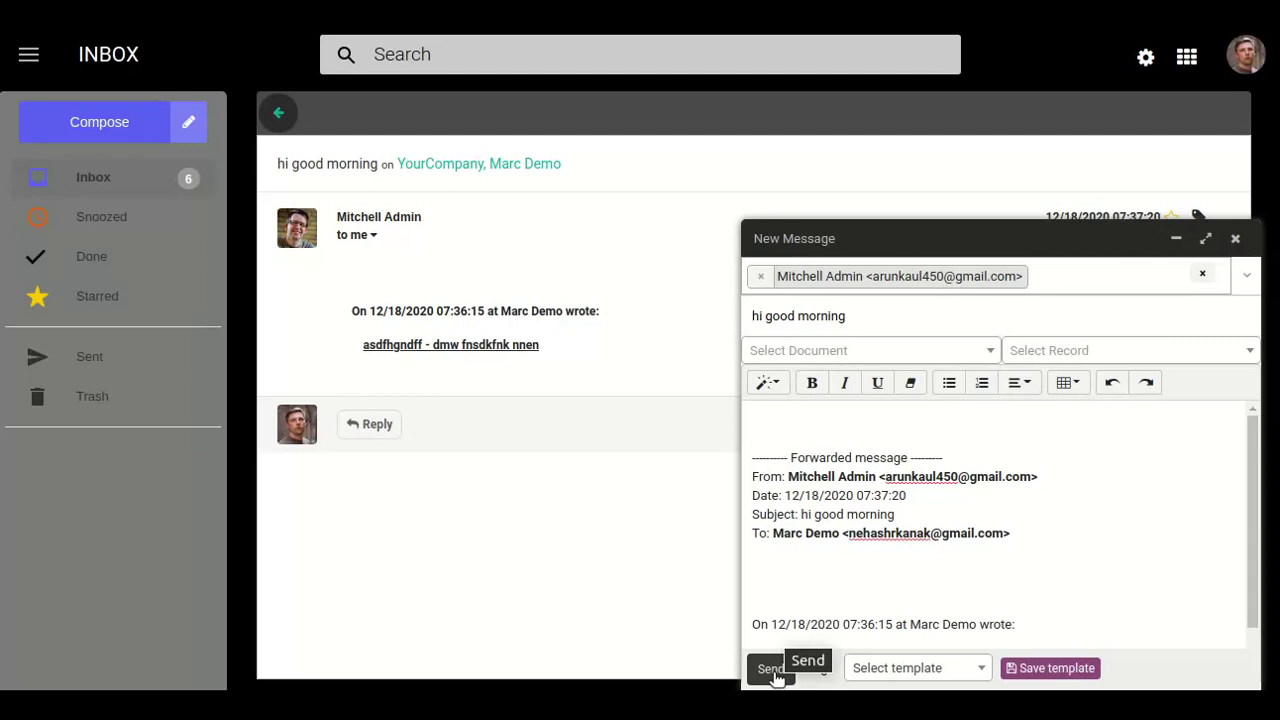
{"action": "type", "text": "dlmekfnewifrne"}
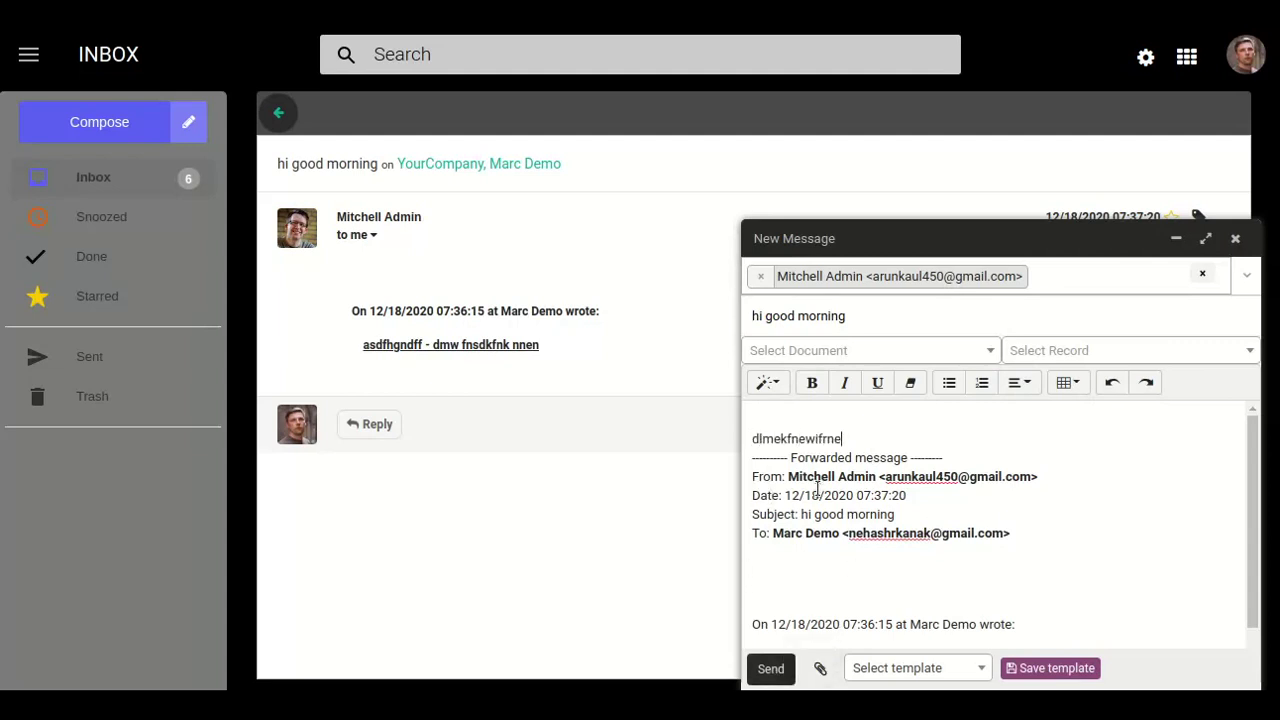
{"action": "type", "text": "ifndsfn"}
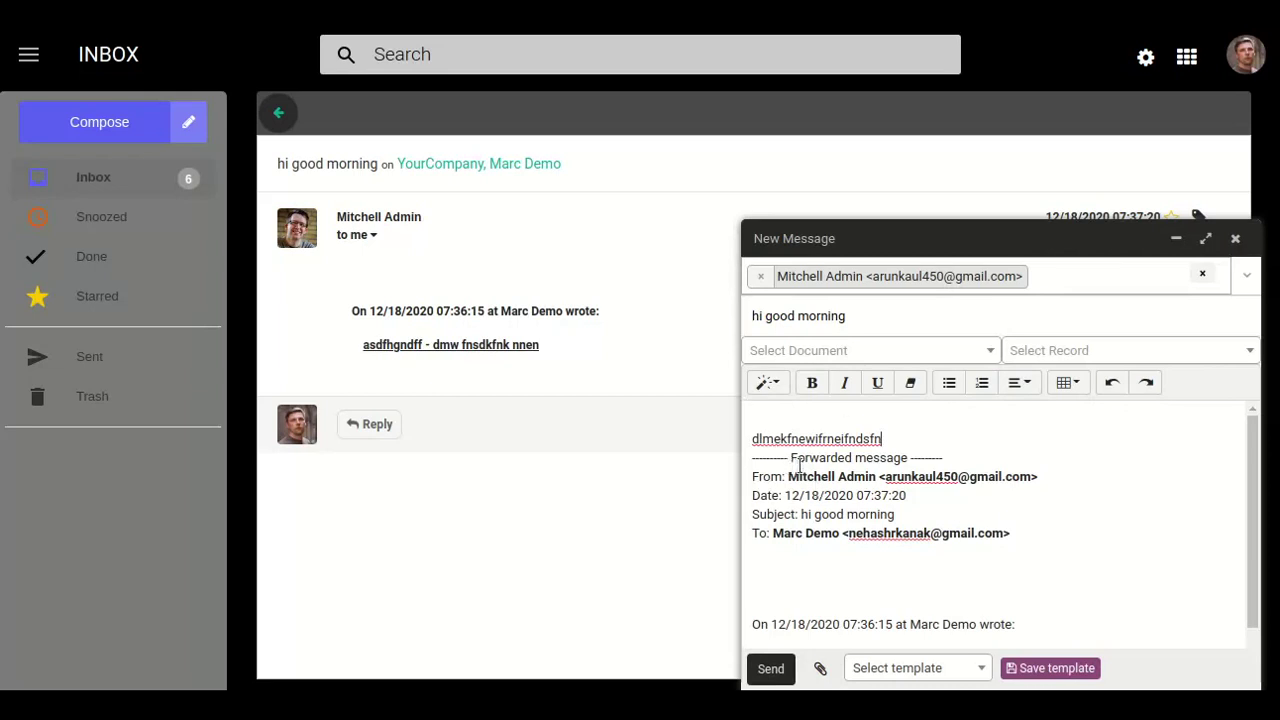
{"action": "left_click", "coordinate": [770, 669]}
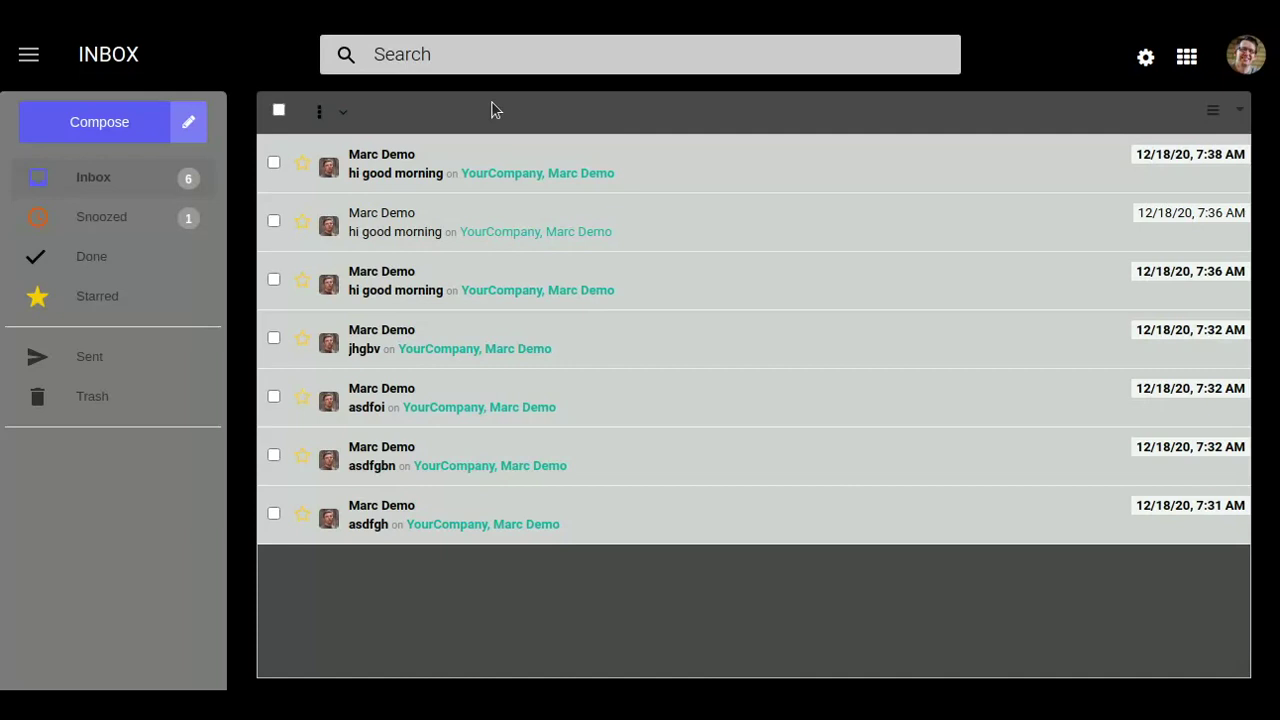
Snooze the newest 'hi good morning' mail until 12/24/2020 12:08 PM.
{"action": "left_click", "coordinate": [274, 163]}
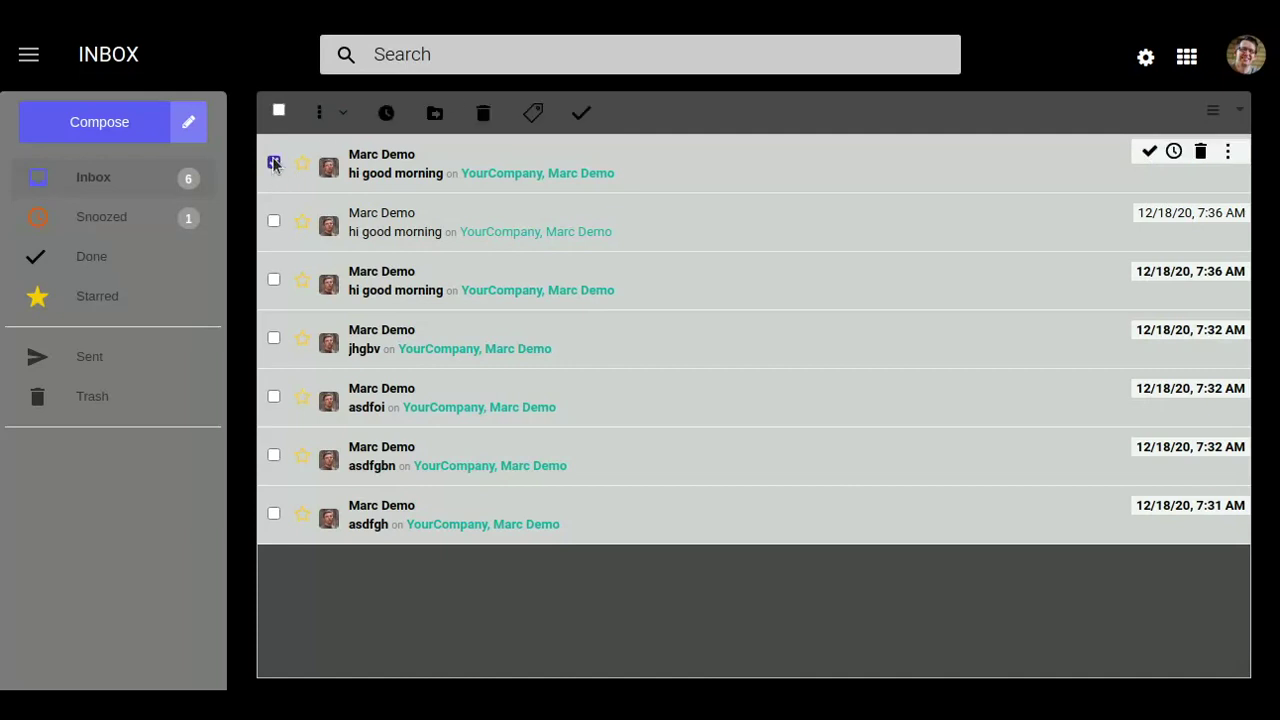
{"action": "left_click", "coordinate": [385, 118]}
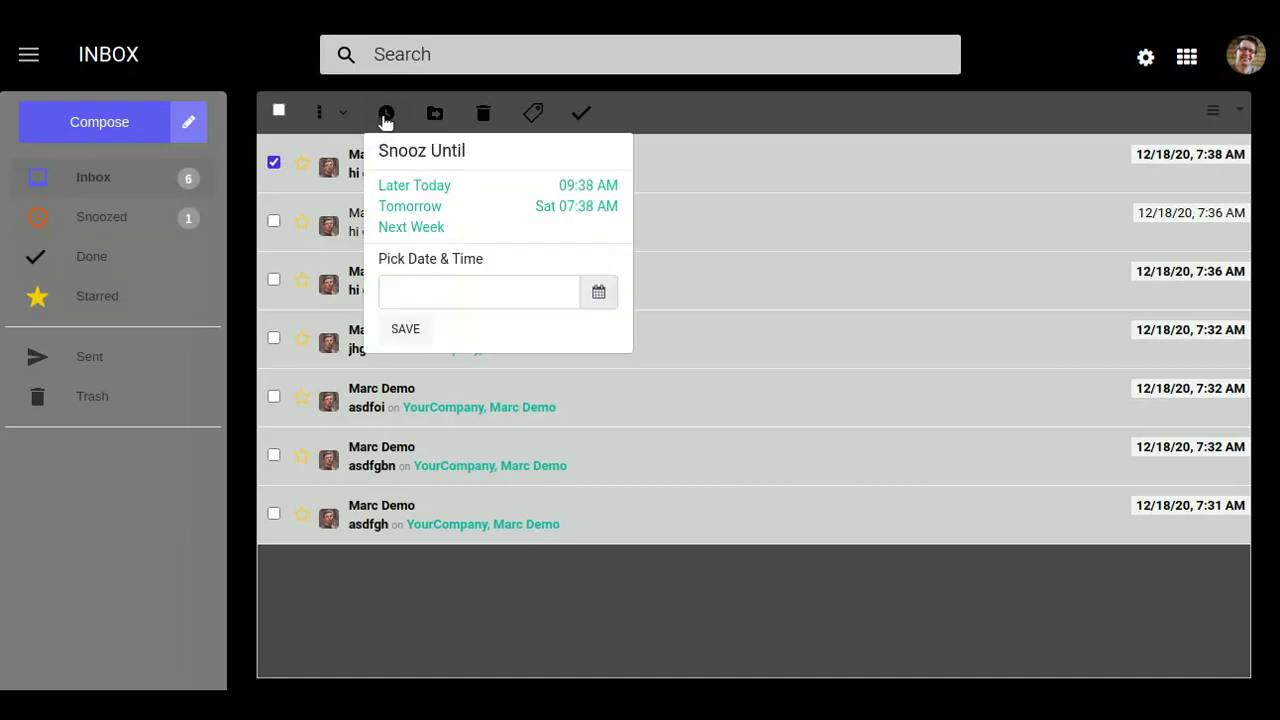
{"action": "left_click", "coordinate": [598, 299]}
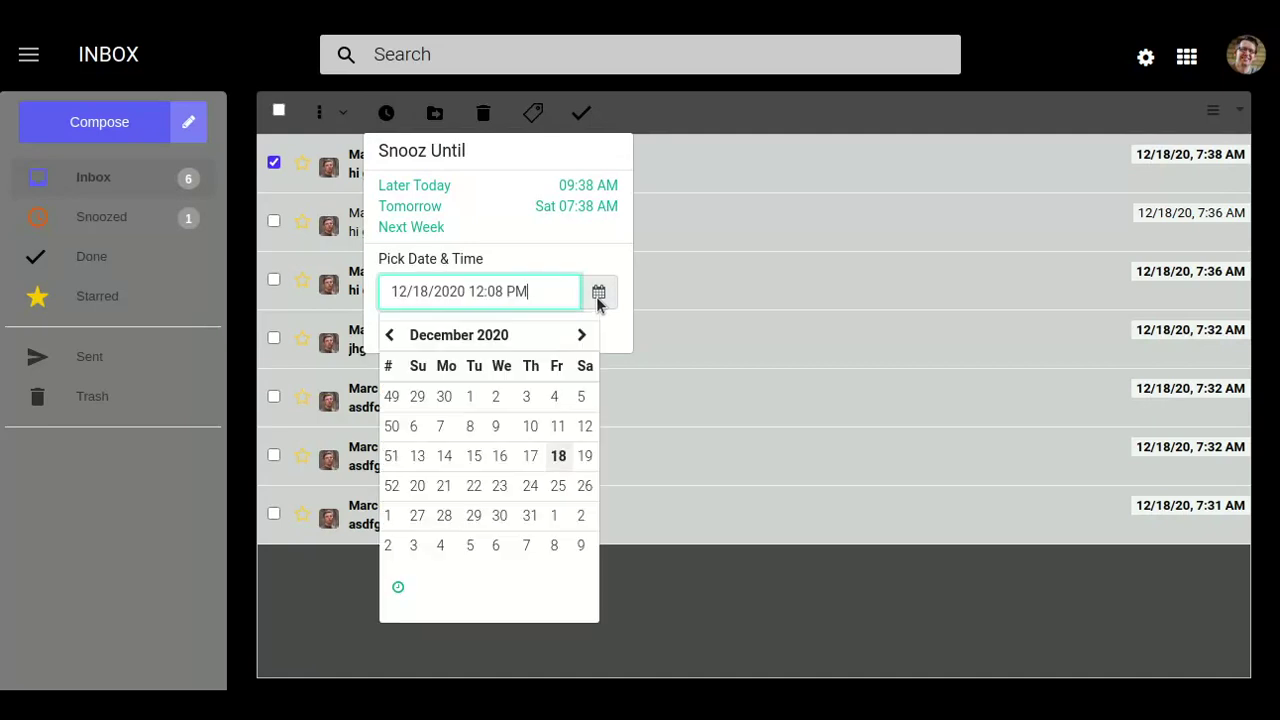
{"action": "left_click", "coordinate": [533, 487]}
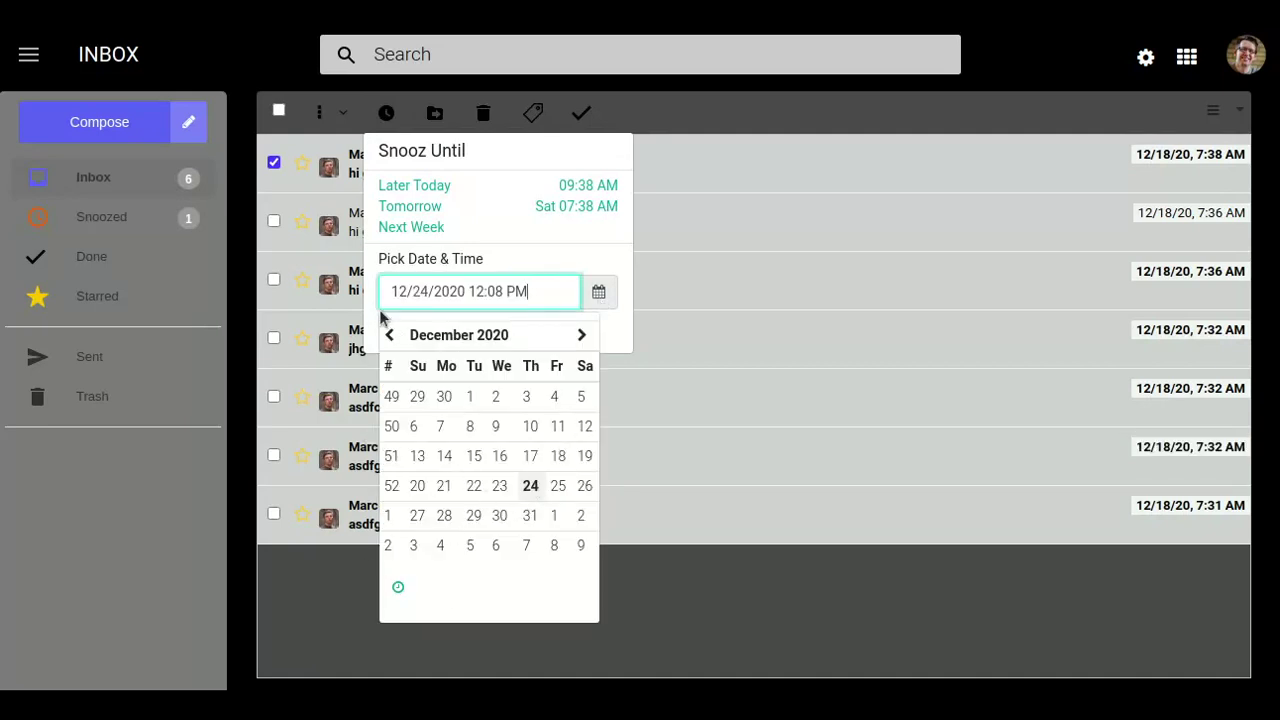
{"action": "left_click", "coordinate": [370, 312]}
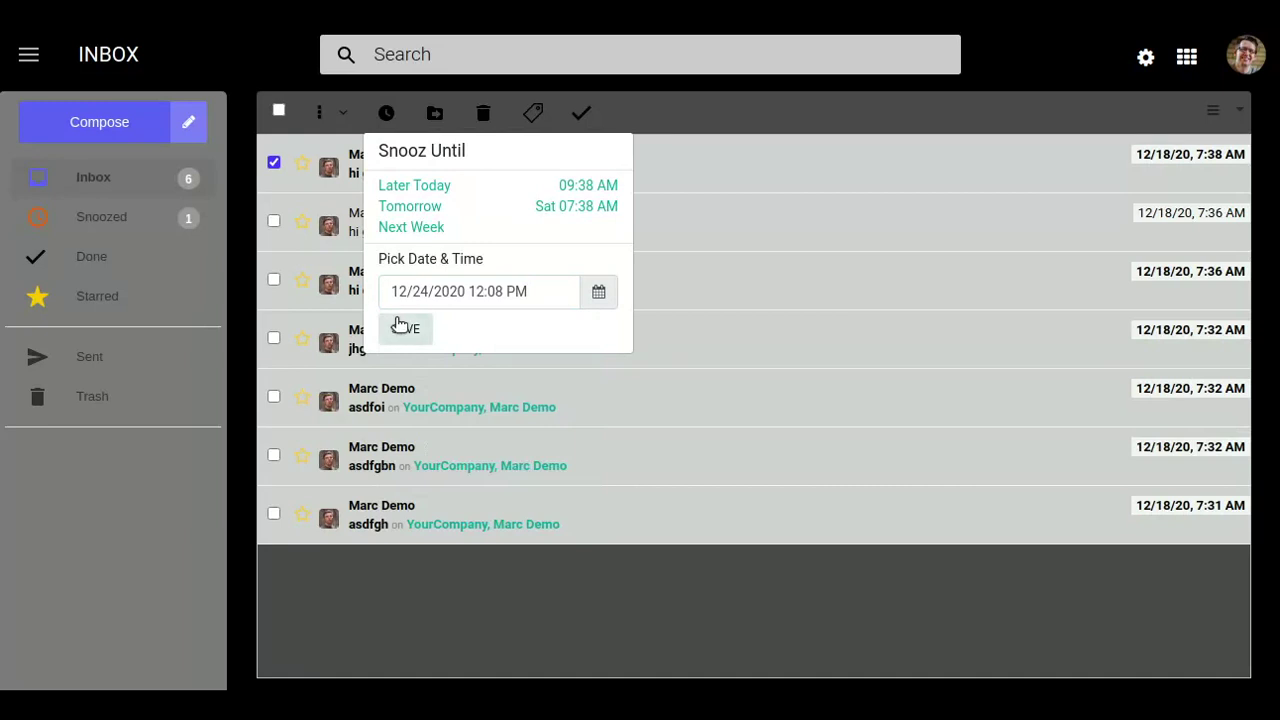
{"action": "left_click", "coordinate": [397, 327]}
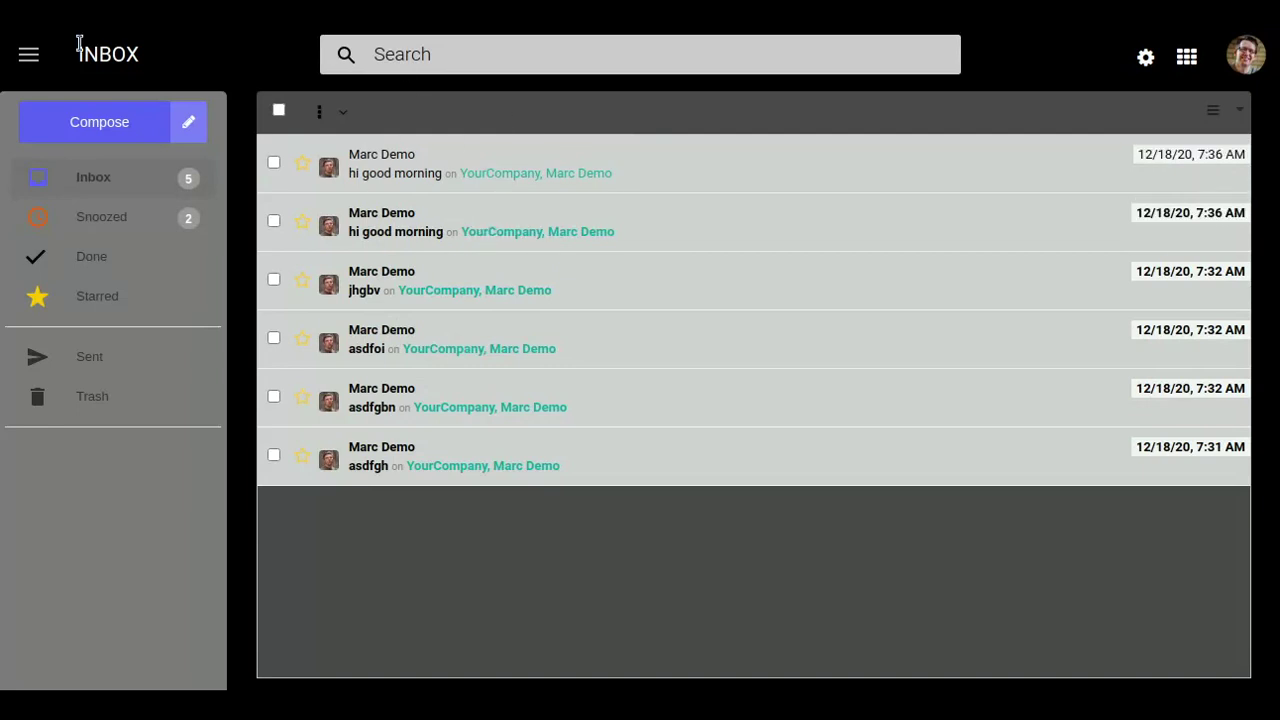
Star the ckdsnknkg and xvzmdskn mails, check them in the Starred folder, and return to the Inbox.
{"action": "left_click", "coordinate": [152, 214]}
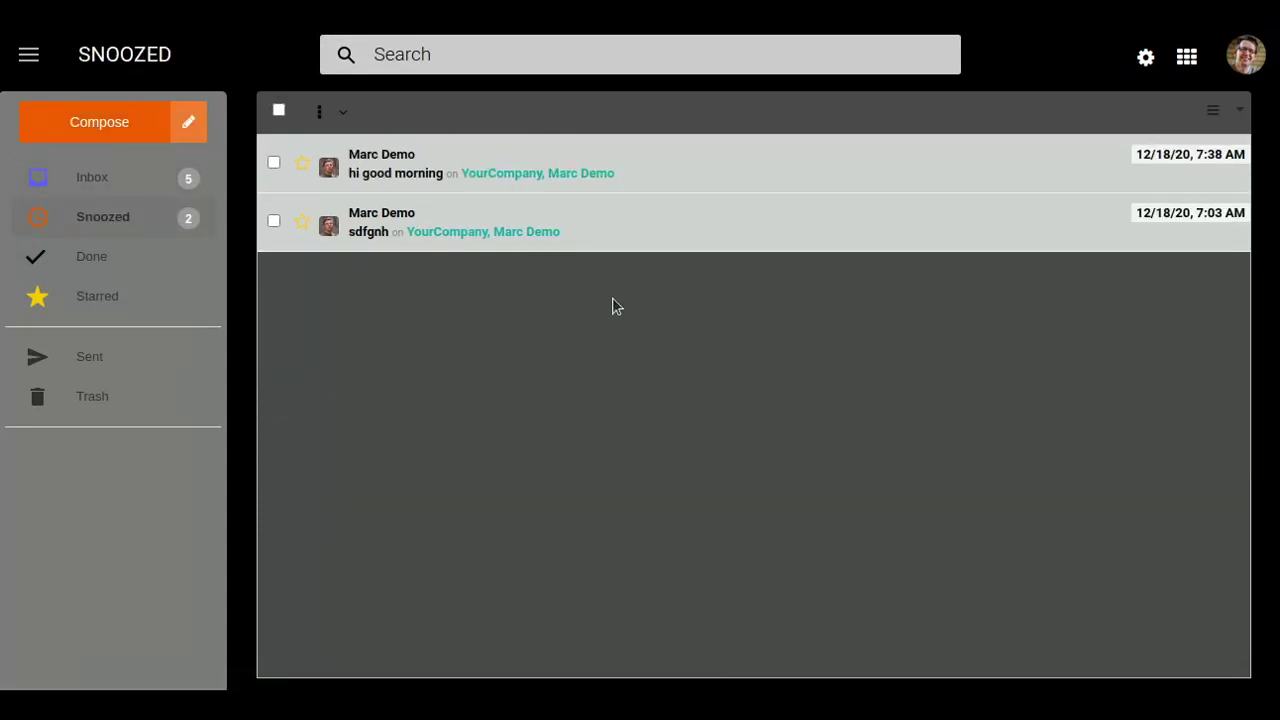
{"action": "left_click", "coordinate": [129, 177]}
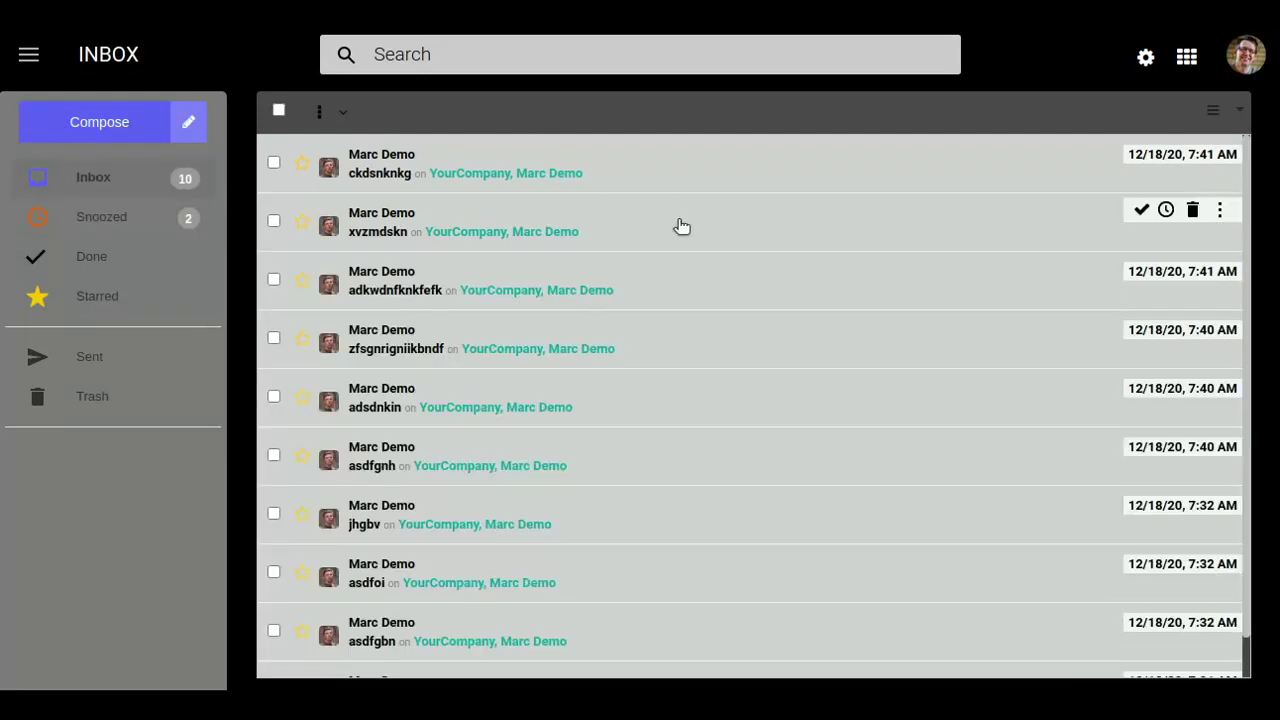
{"action": "left_click", "coordinate": [274, 163]}
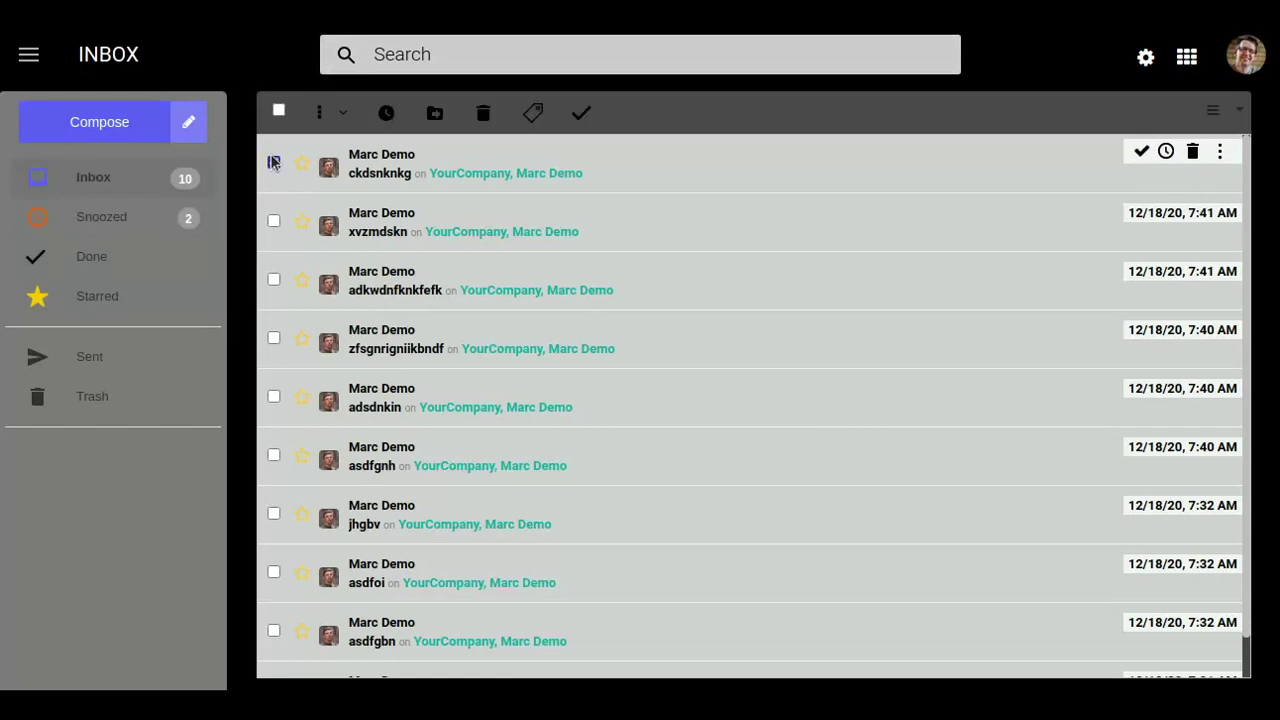
{"action": "left_click", "coordinate": [273, 221]}
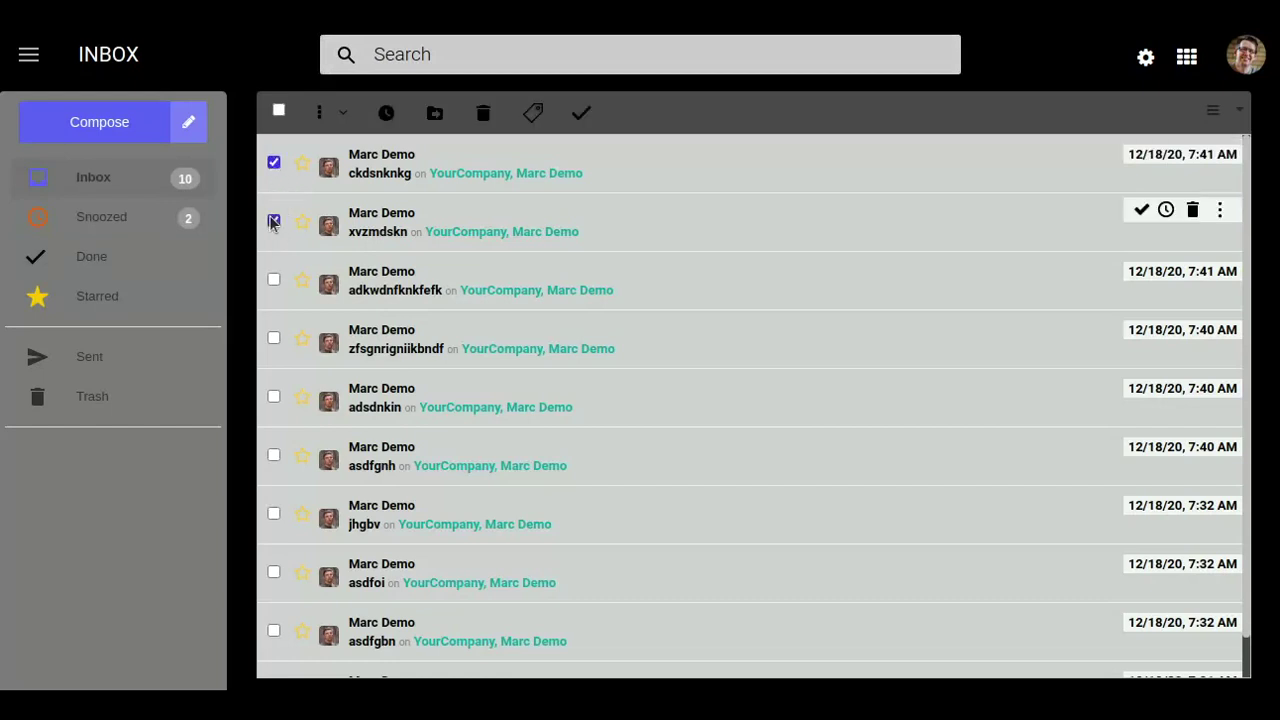
{"action": "left_click", "coordinate": [343, 117]}
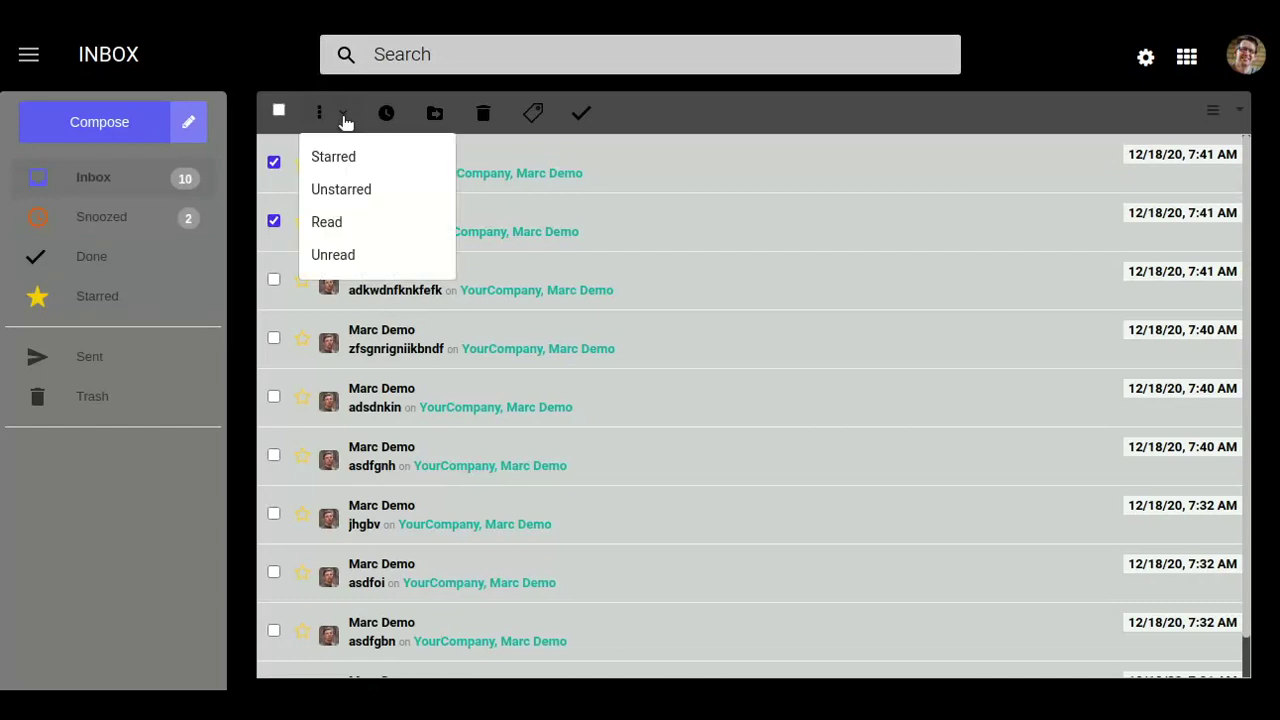
{"action": "left_click", "coordinate": [330, 160]}
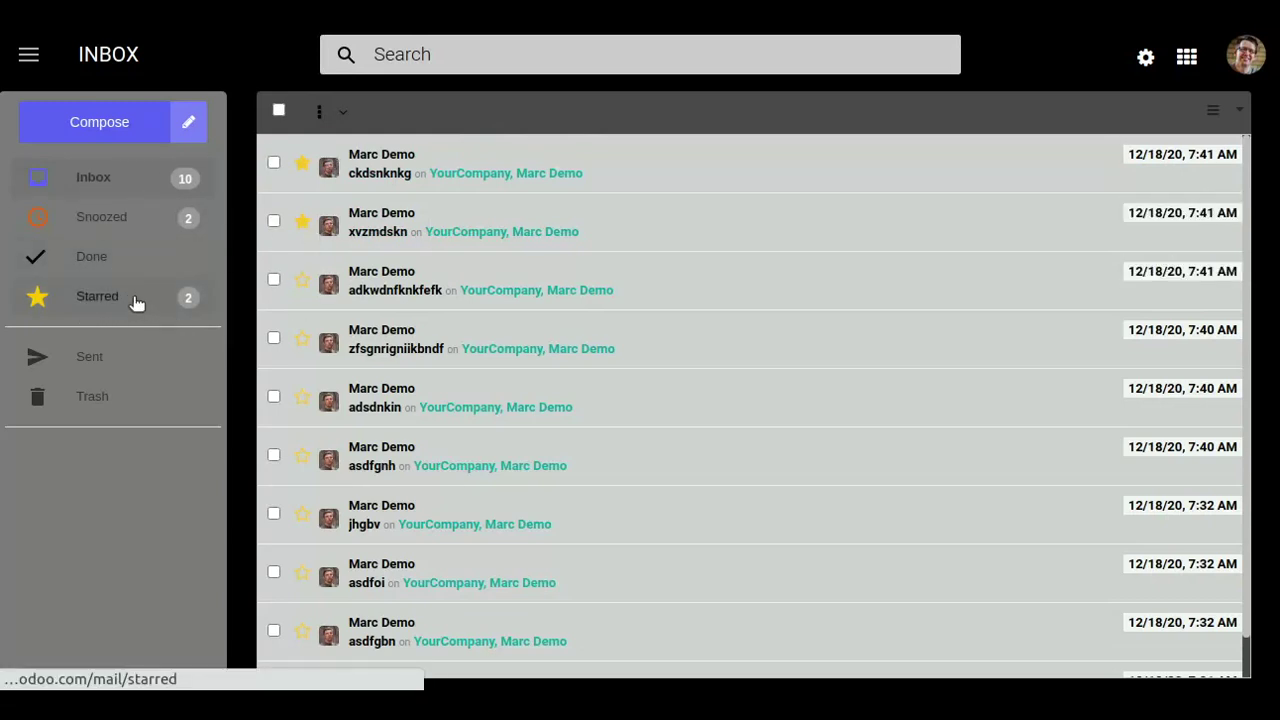
{"action": "left_click", "coordinate": [133, 297]}
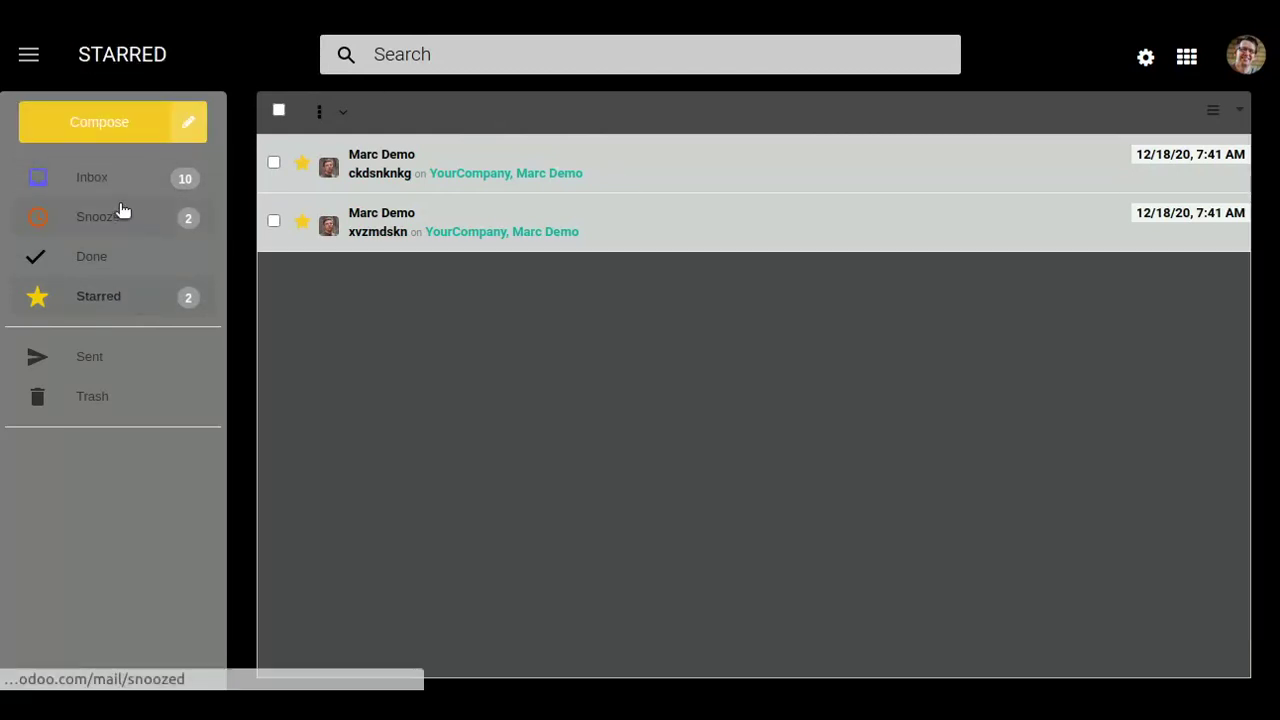
{"action": "left_click", "coordinate": [123, 190]}
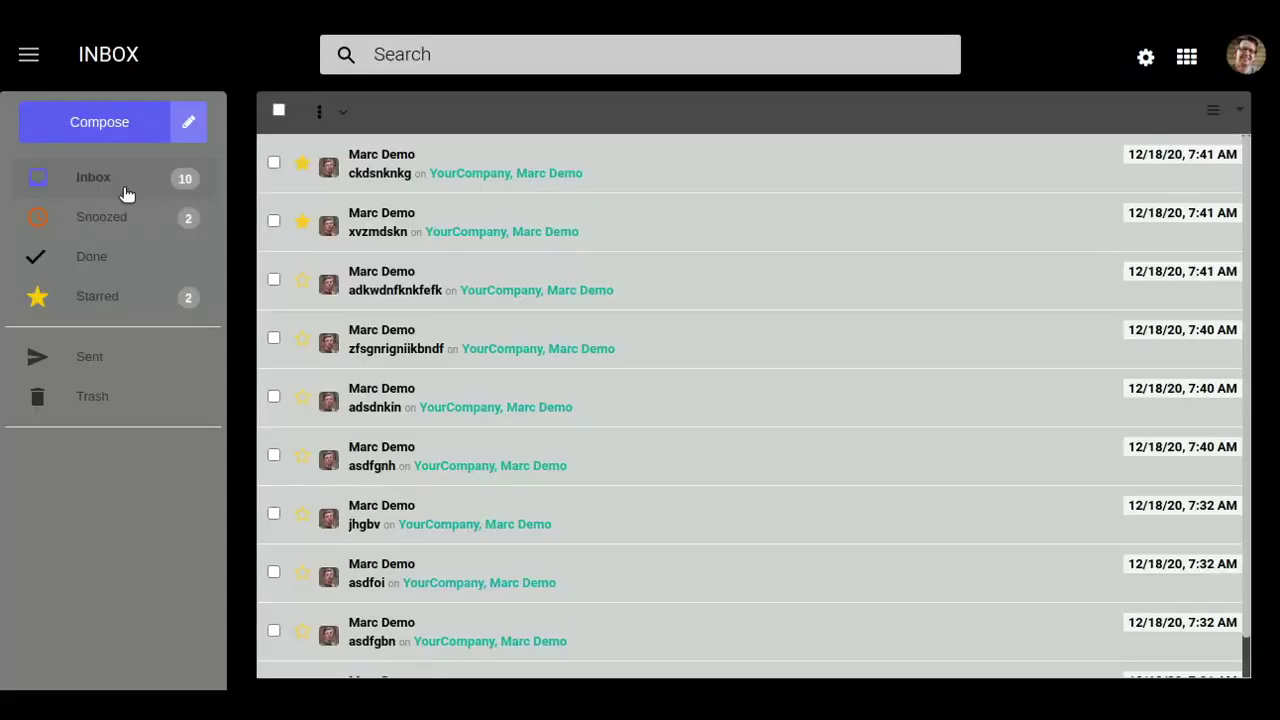
Mark the adkwdnfknkfefk and zfsgnrigniikbndf mails as read, then view the Trash folder.
{"action": "left_click", "coordinate": [274, 280]}
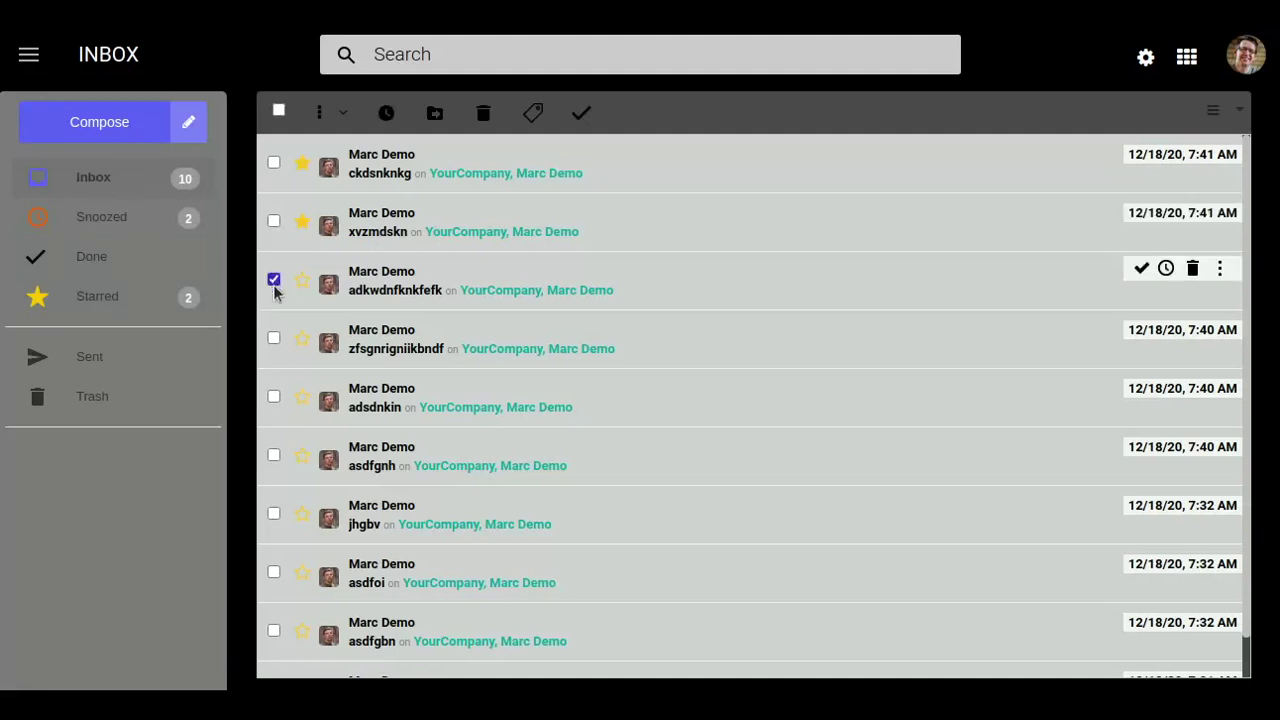
{"action": "left_click", "coordinate": [274, 338]}
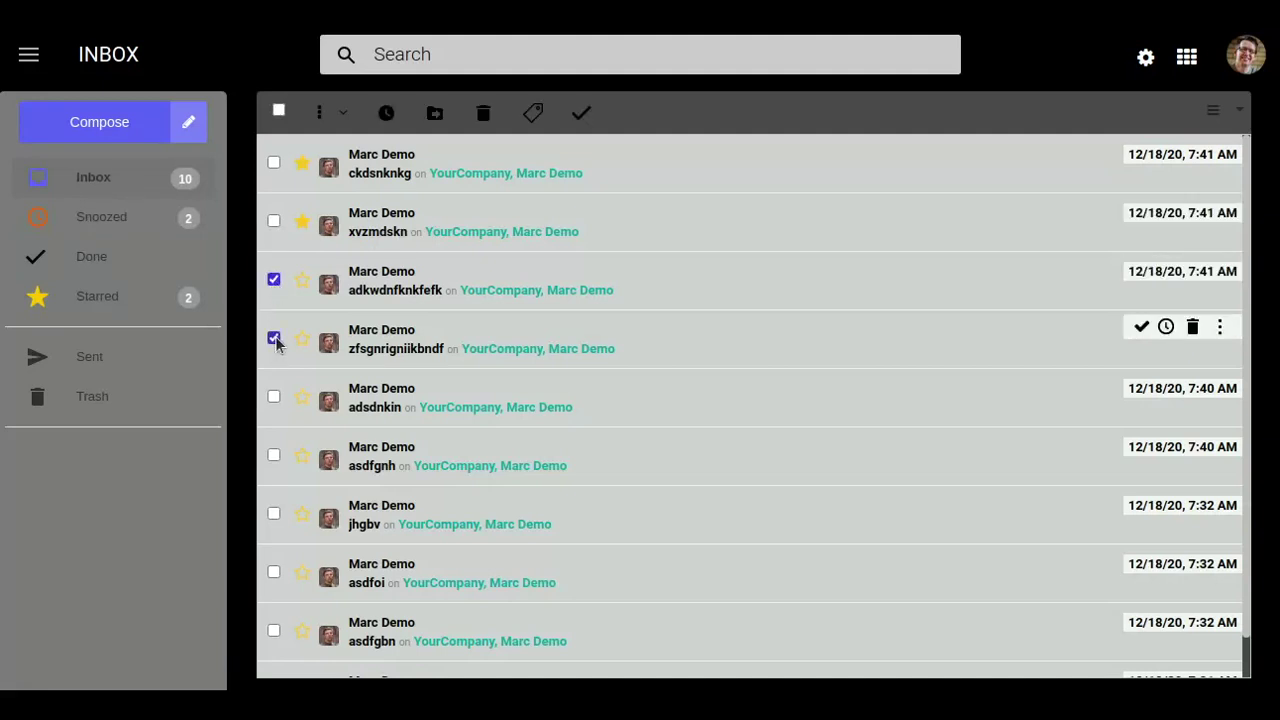
{"action": "left_click", "coordinate": [338, 116]}
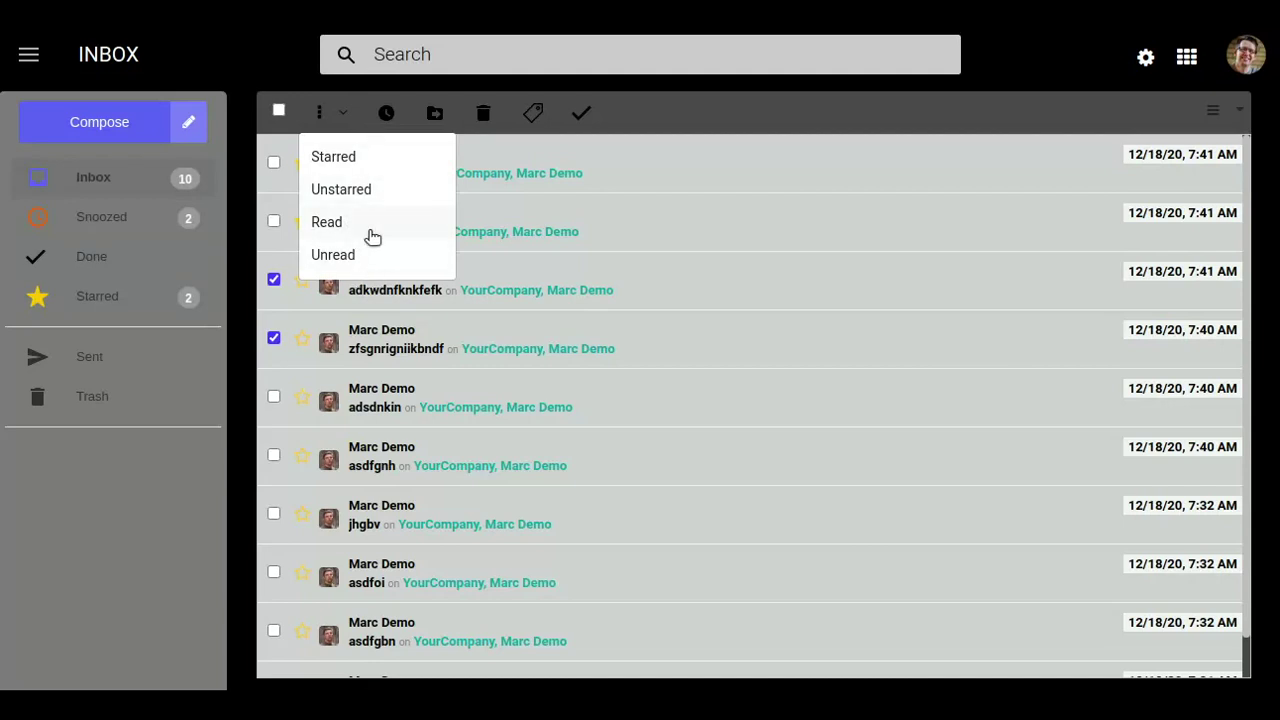
{"action": "left_click", "coordinate": [371, 223]}
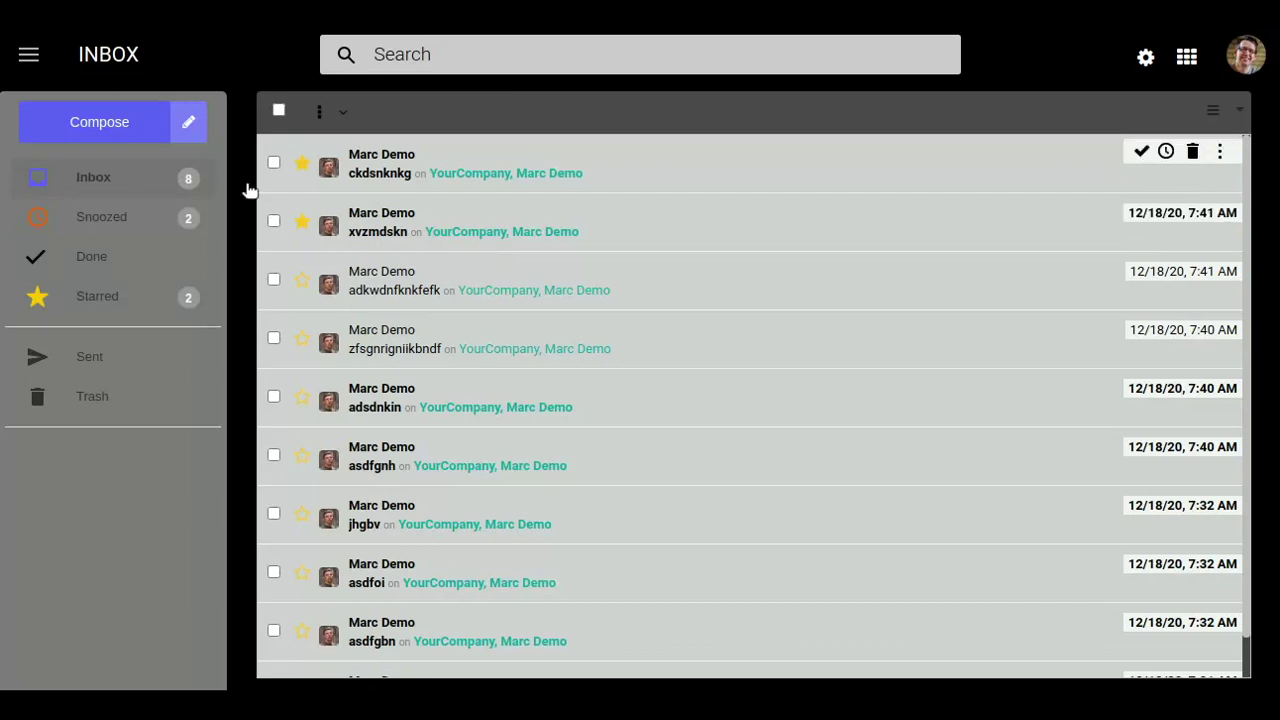
{"action": "left_click", "coordinate": [145, 393]}
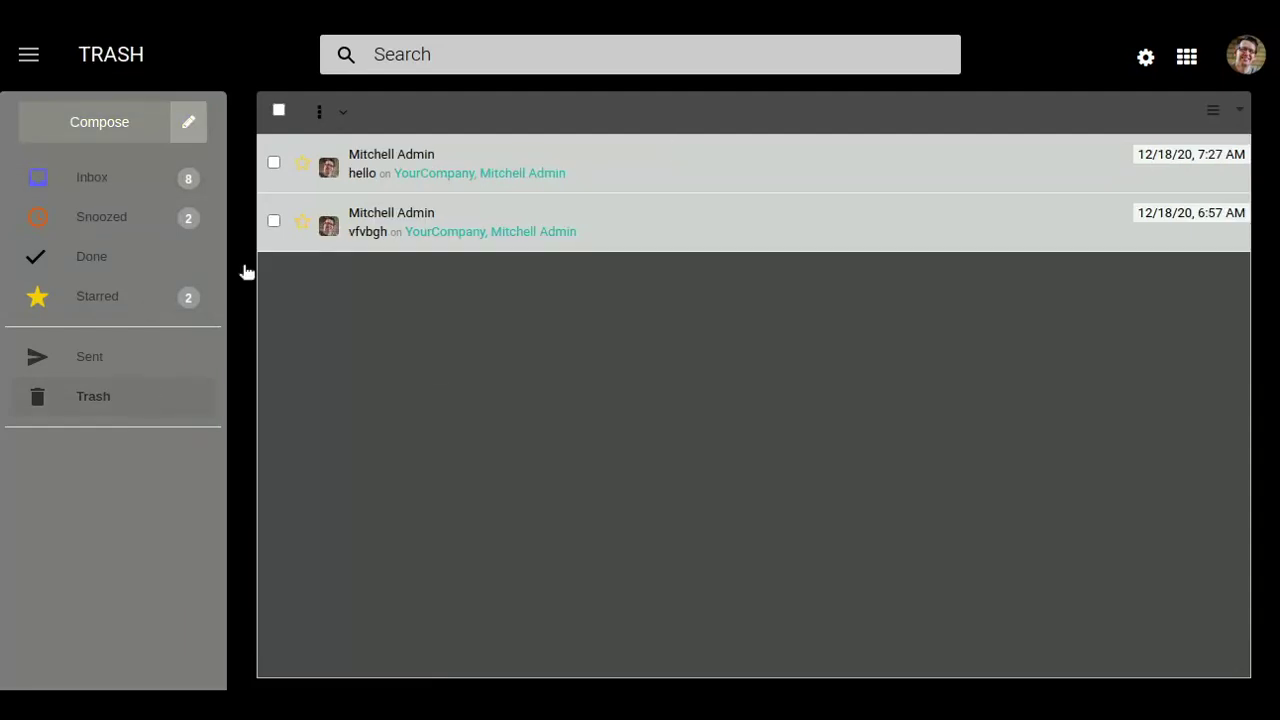
Back in the Inbox, search for the demo contact's name and scroll through that sender's mails.
{"action": "left_click", "coordinate": [455, 54]}
{"action": "left_click", "coordinate": [158, 180]}
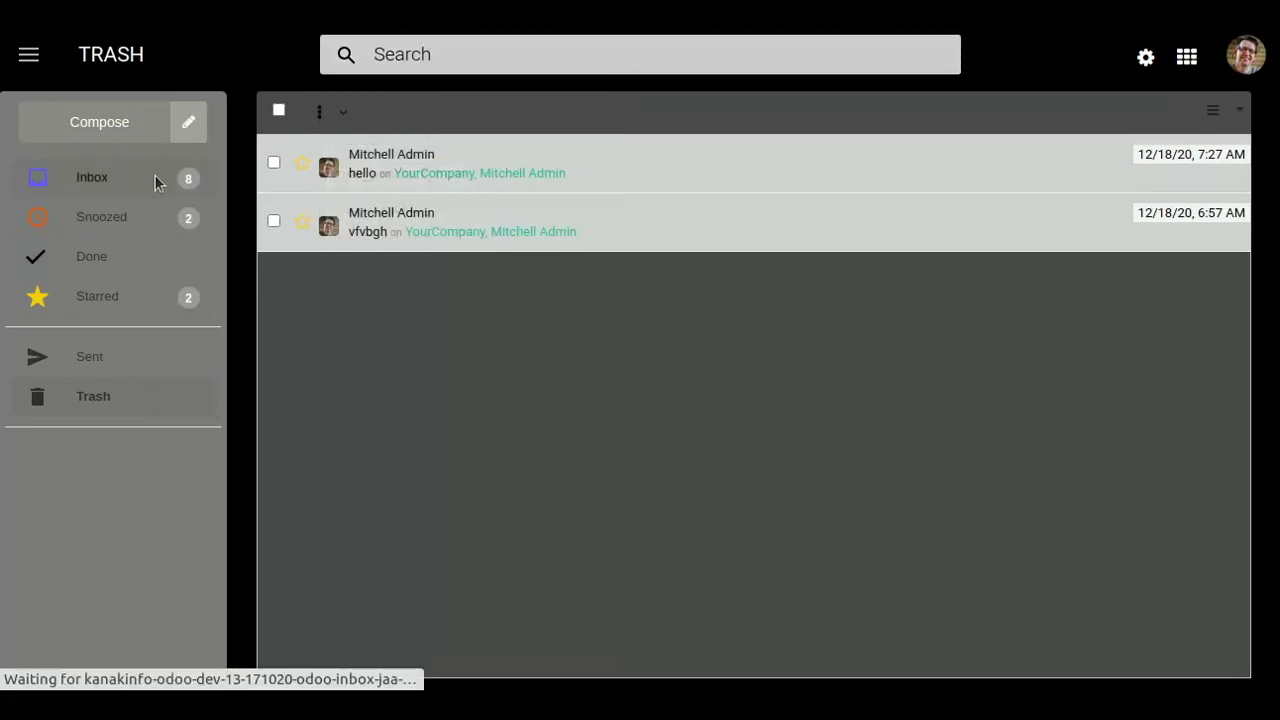
{"action": "left_click", "coordinate": [418, 54]}
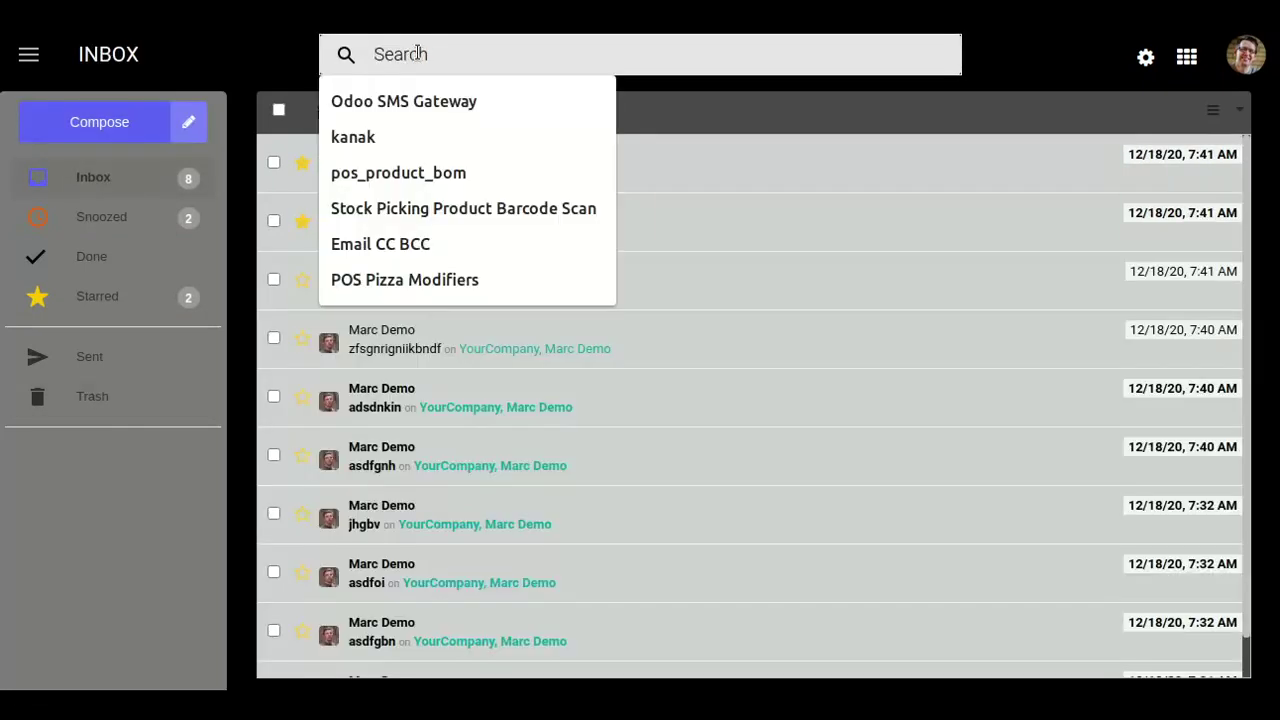
{"action": "type", "text": "ma"}
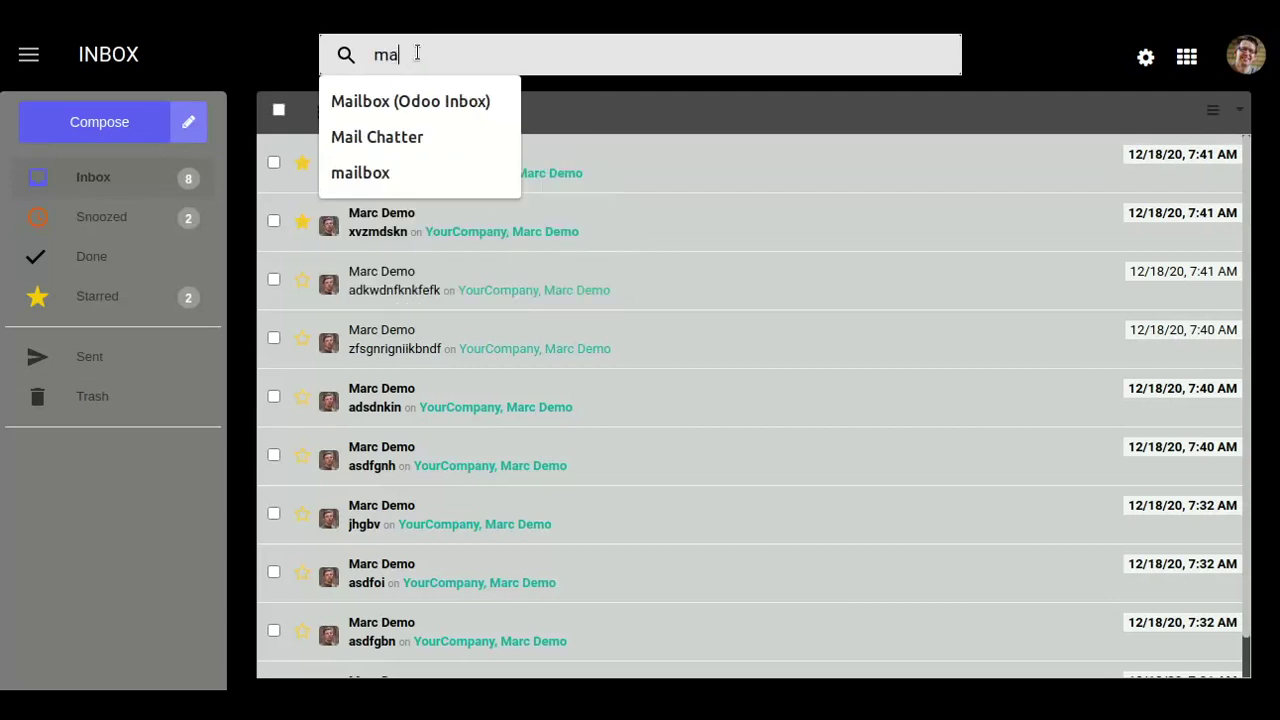
{"action": "type", "text": "rc demo"}
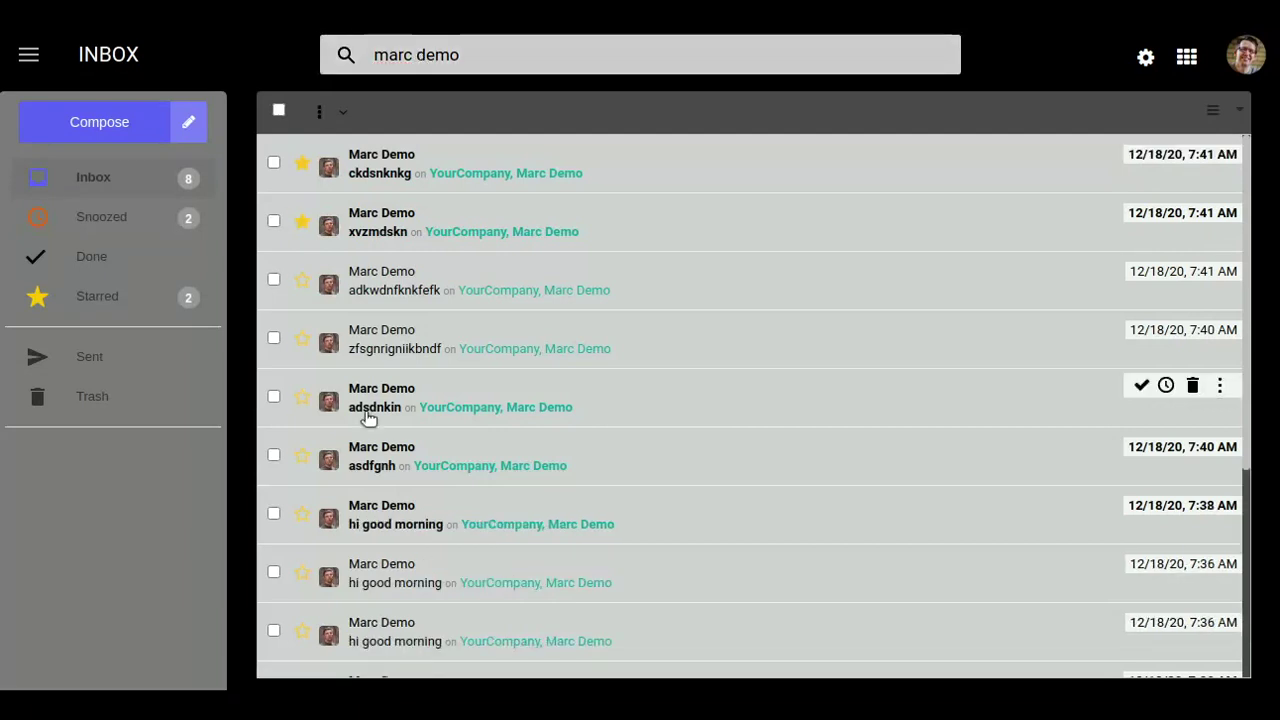
{"action": "scroll", "coordinate": [566, 338], "scroll_direction": "down", "scroll_amount": 3}
{"action": "scroll", "coordinate": [566, 338], "scroll_direction": "up", "scroll_amount": 3}
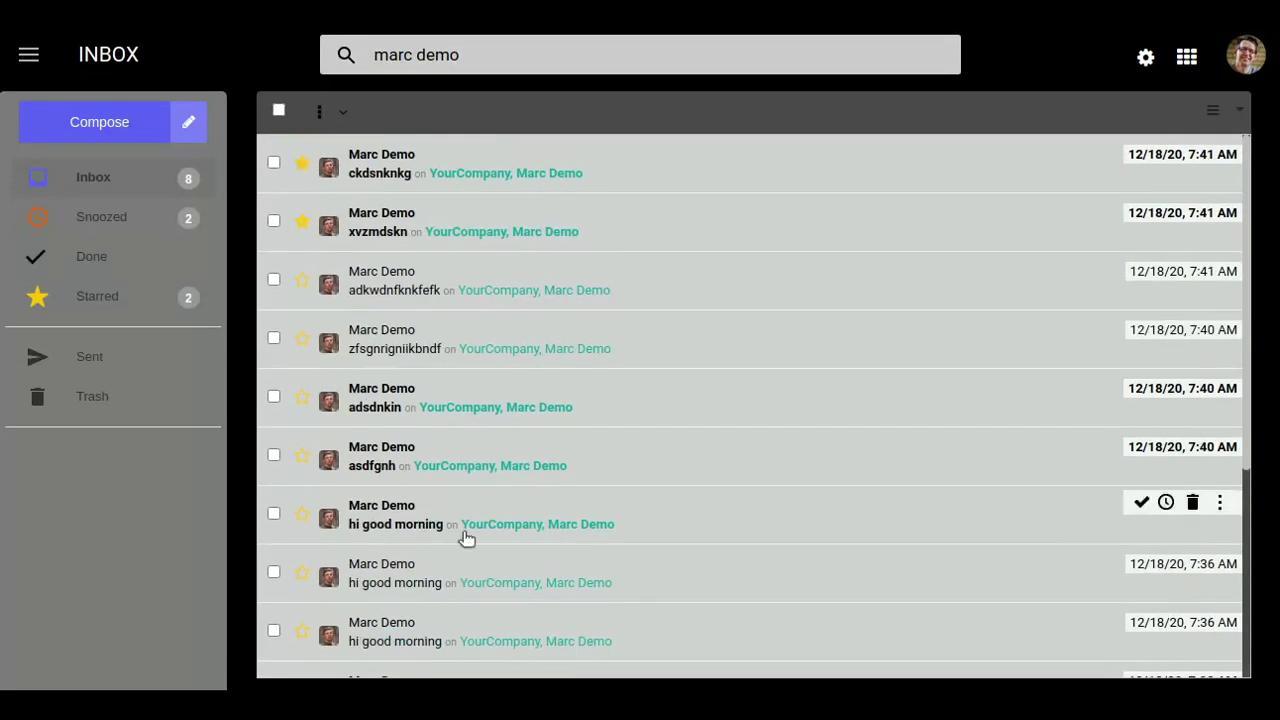
{"action": "scroll", "coordinate": [586, 531], "scroll_direction": "down", "scroll_amount": 3}
{"action": "scroll", "coordinate": [502, 529], "scroll_direction": "up", "scroll_amount": 3}
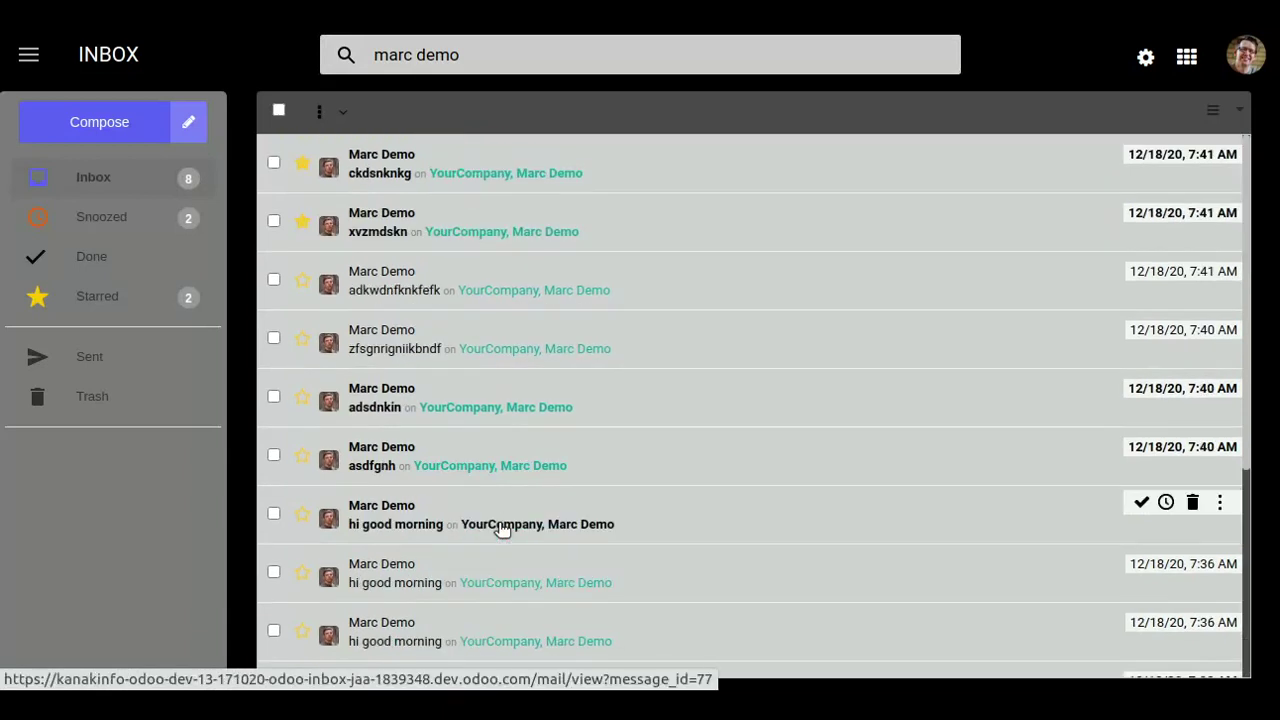
{"action": "scroll", "coordinate": [502, 529], "scroll_direction": "down", "scroll_amount": 3}
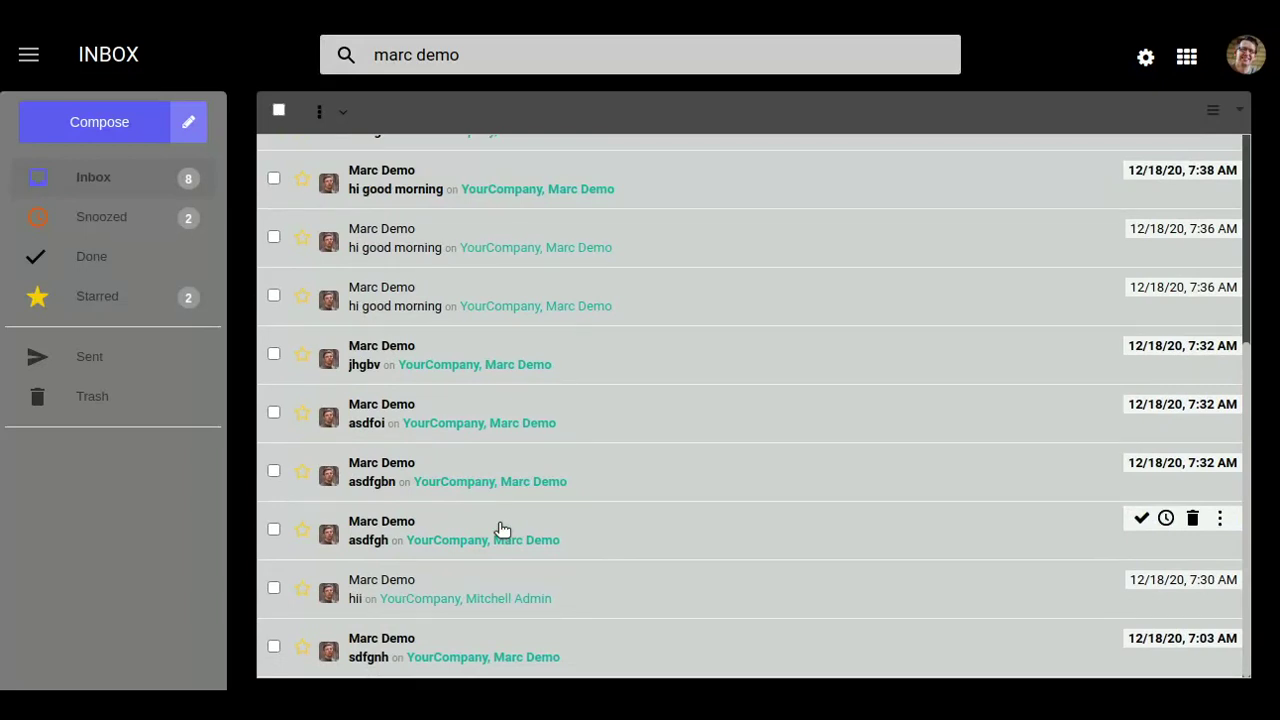
{"action": "scroll", "coordinate": [502, 529], "scroll_direction": "up", "scroll_amount": 3}
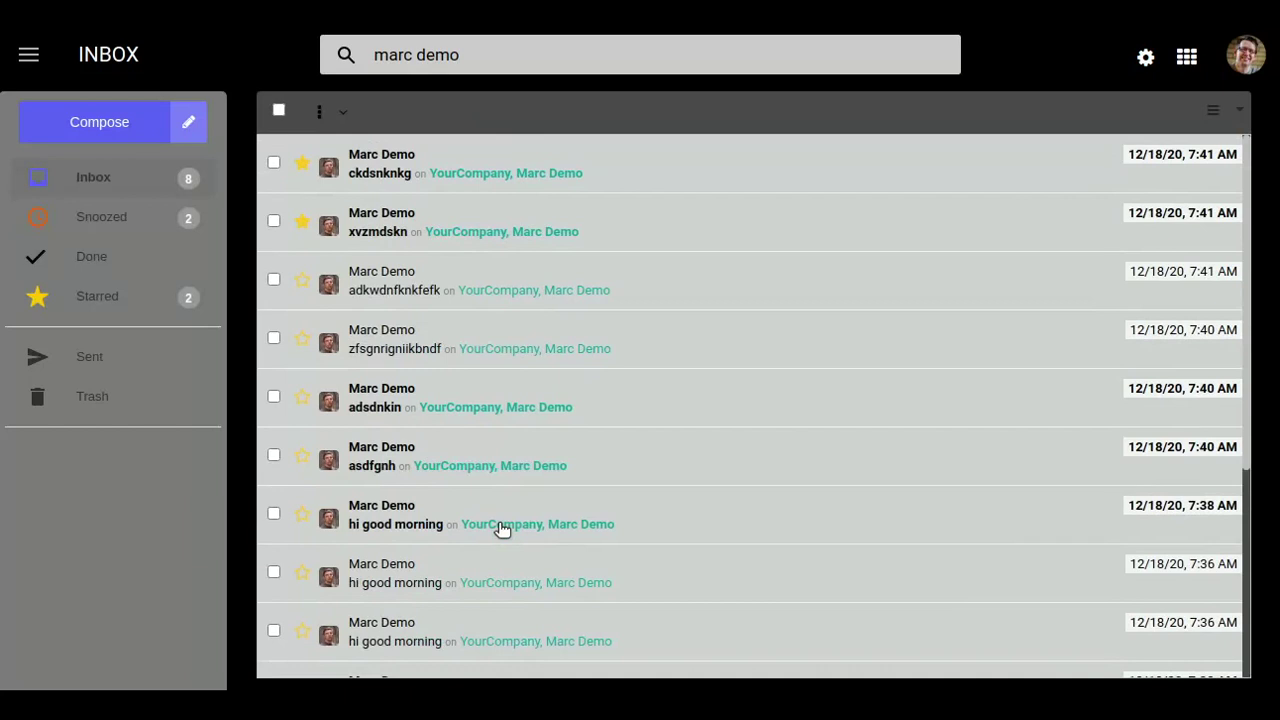
Move the ckdsnknkg, xvzmdskn, adkwdnfknkfefk and adsdnkin mails into the kanak folder.
{"action": "left_click", "coordinate": [274, 163]}
{"action": "left_click", "coordinate": [274, 221]}
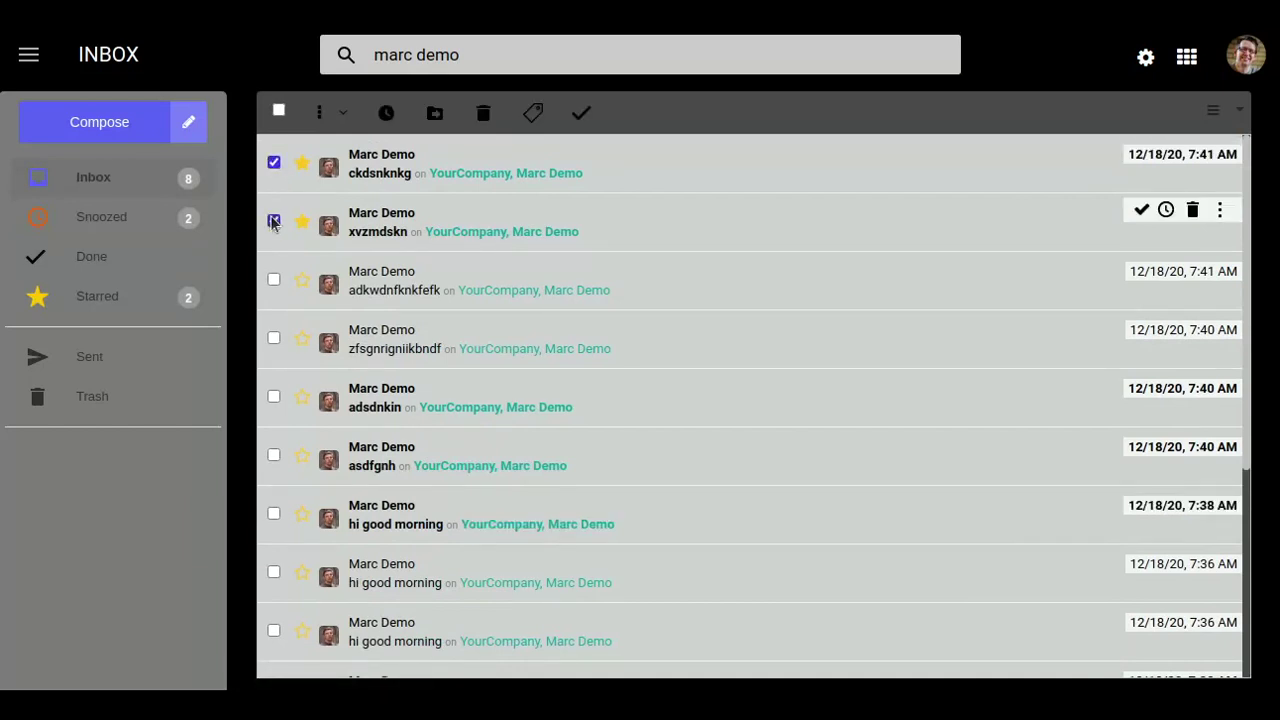
{"action": "left_click", "coordinate": [274, 280]}
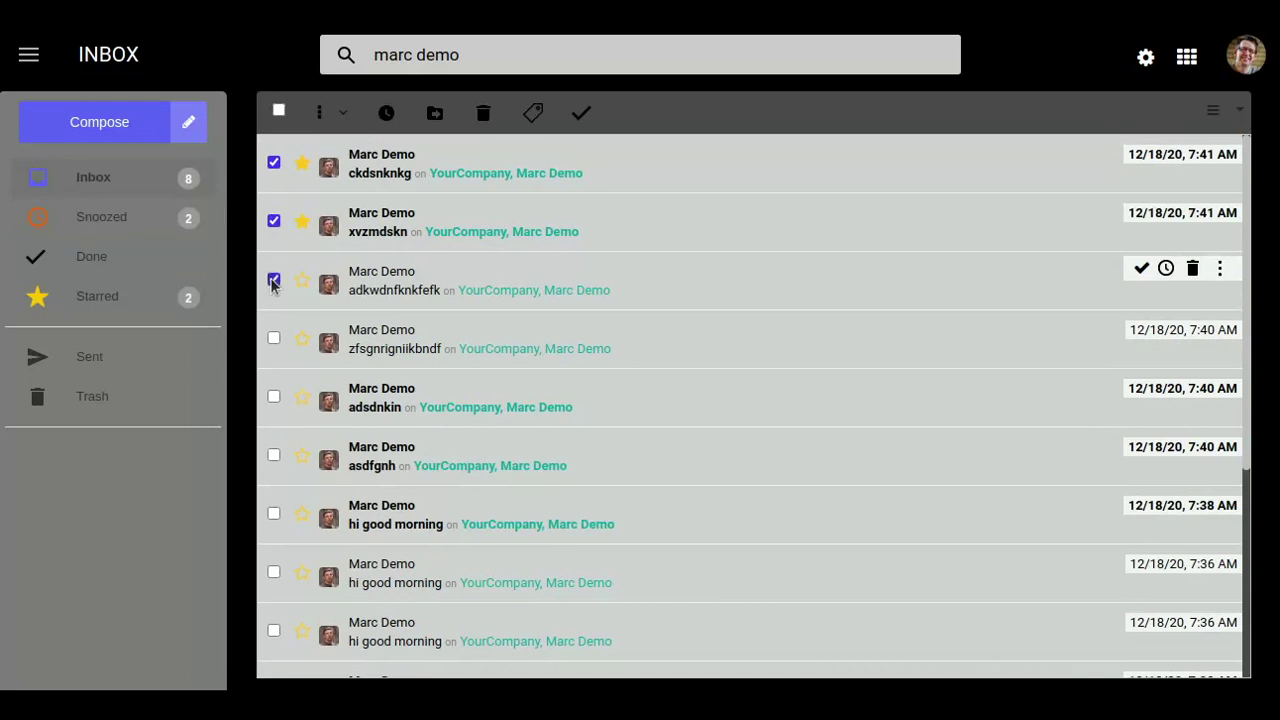
{"action": "left_click", "coordinate": [274, 338]}
{"action": "left_click", "coordinate": [273, 397]}
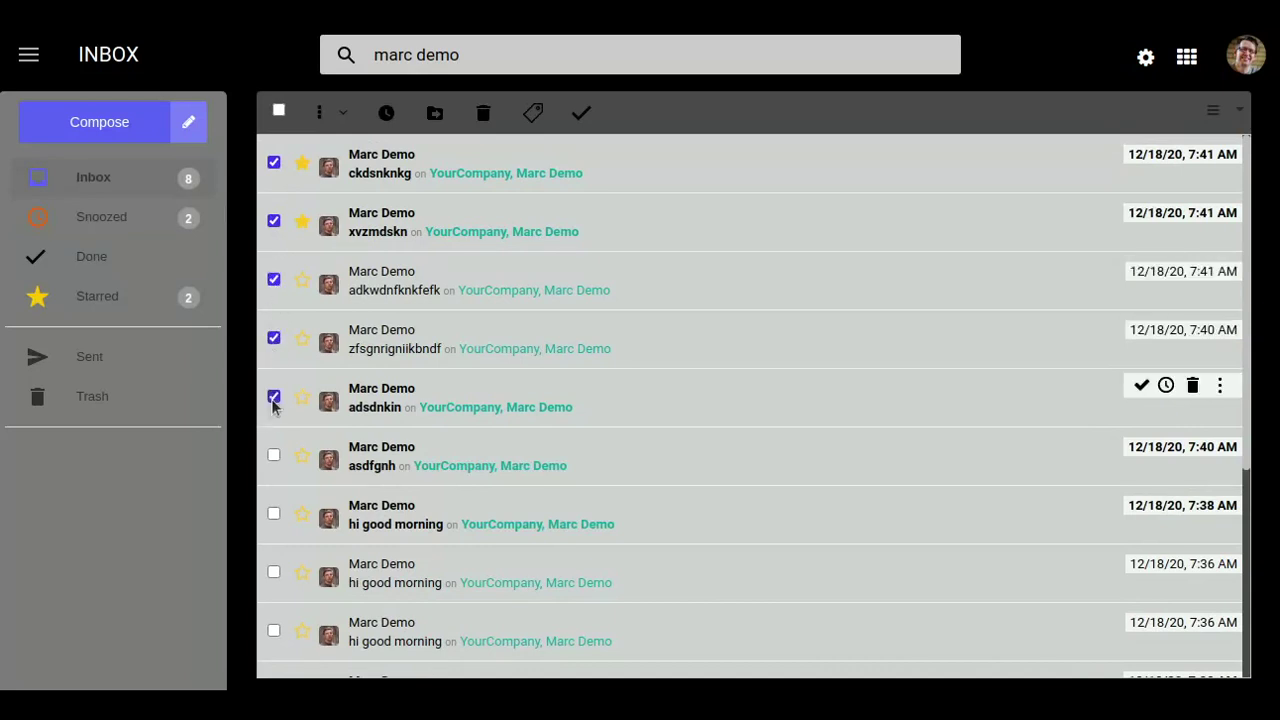
{"action": "left_click", "coordinate": [275, 339]}
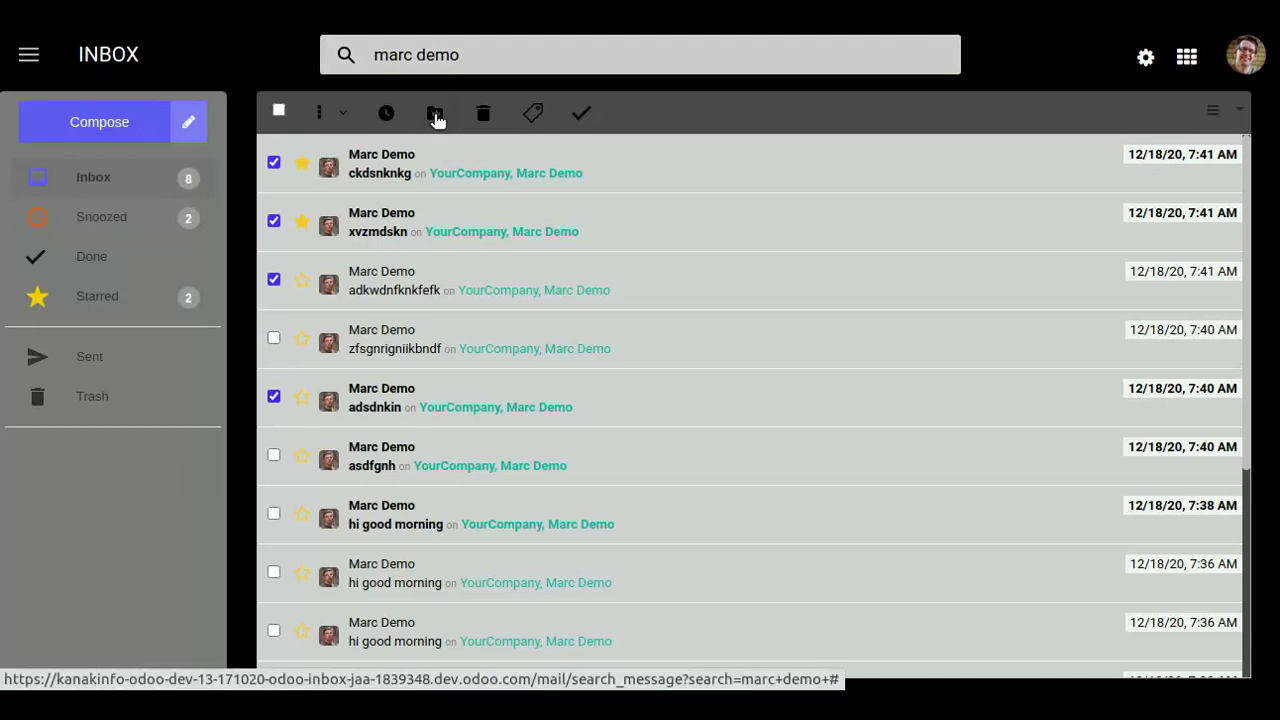
{"action": "left_click", "coordinate": [435, 114]}
{"action": "left_click", "coordinate": [462, 201]}
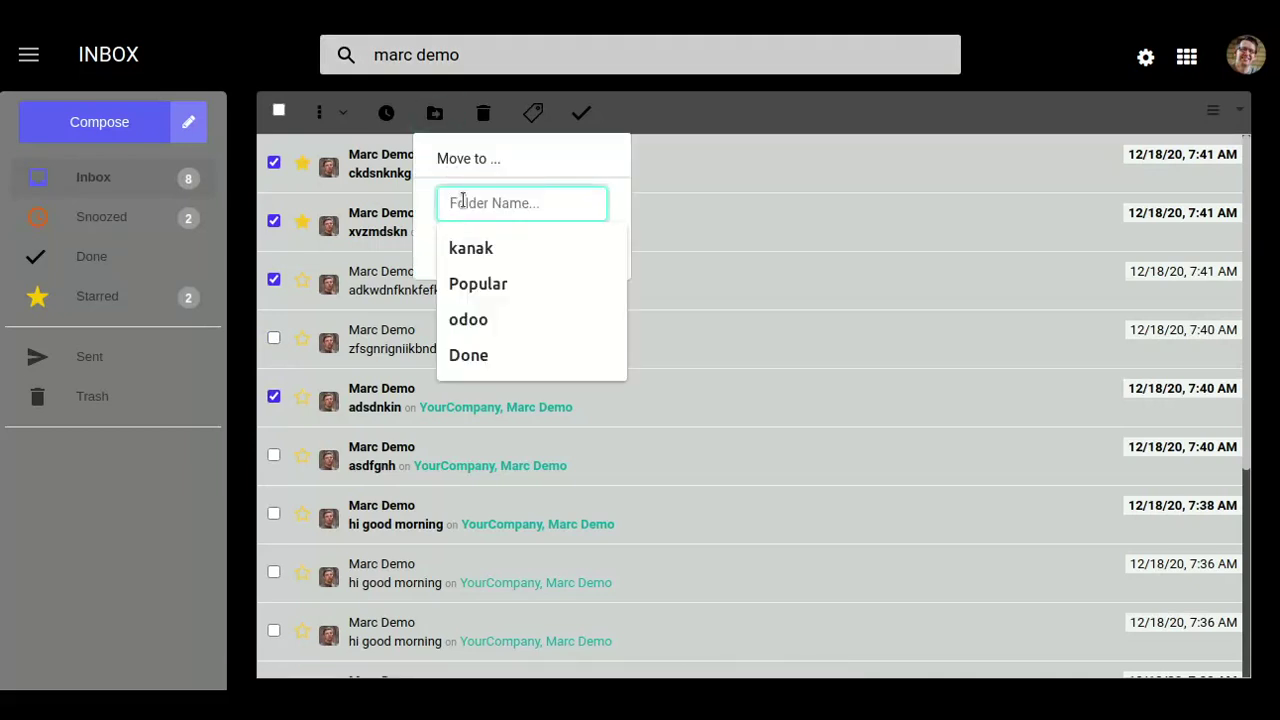
{"action": "left_click", "coordinate": [486, 252]}
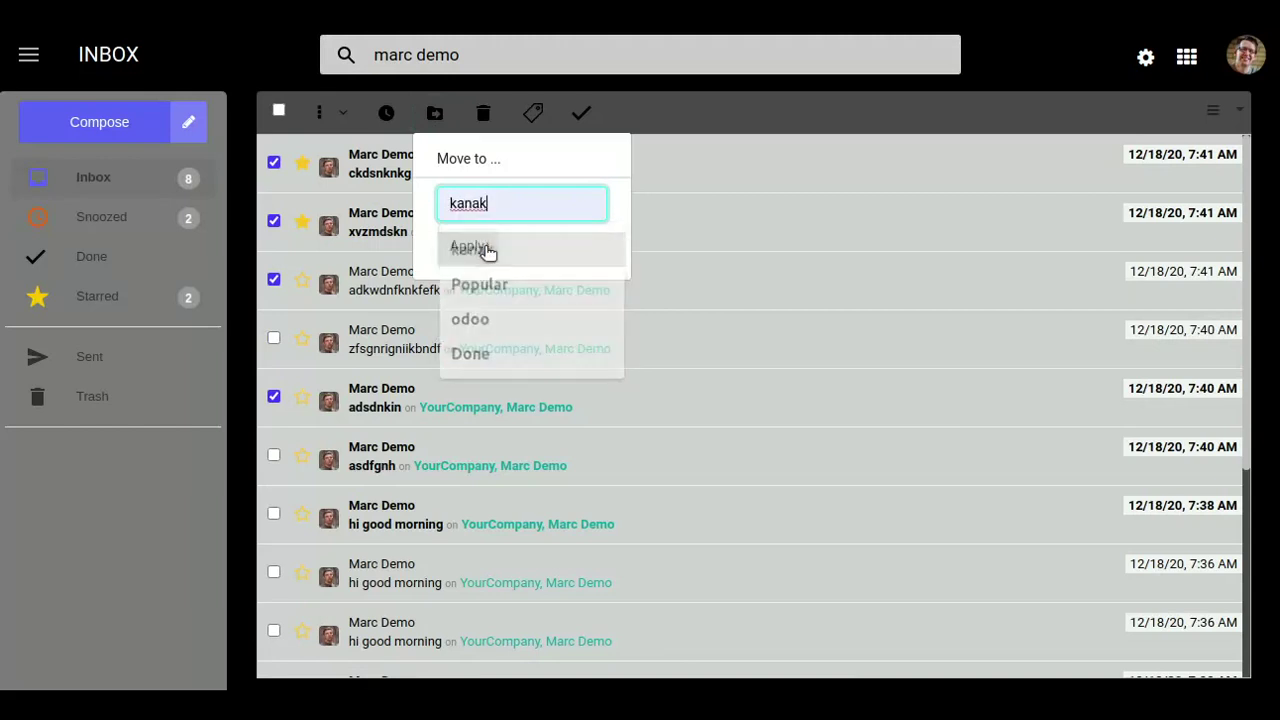
{"action": "left_click", "coordinate": [485, 251]}
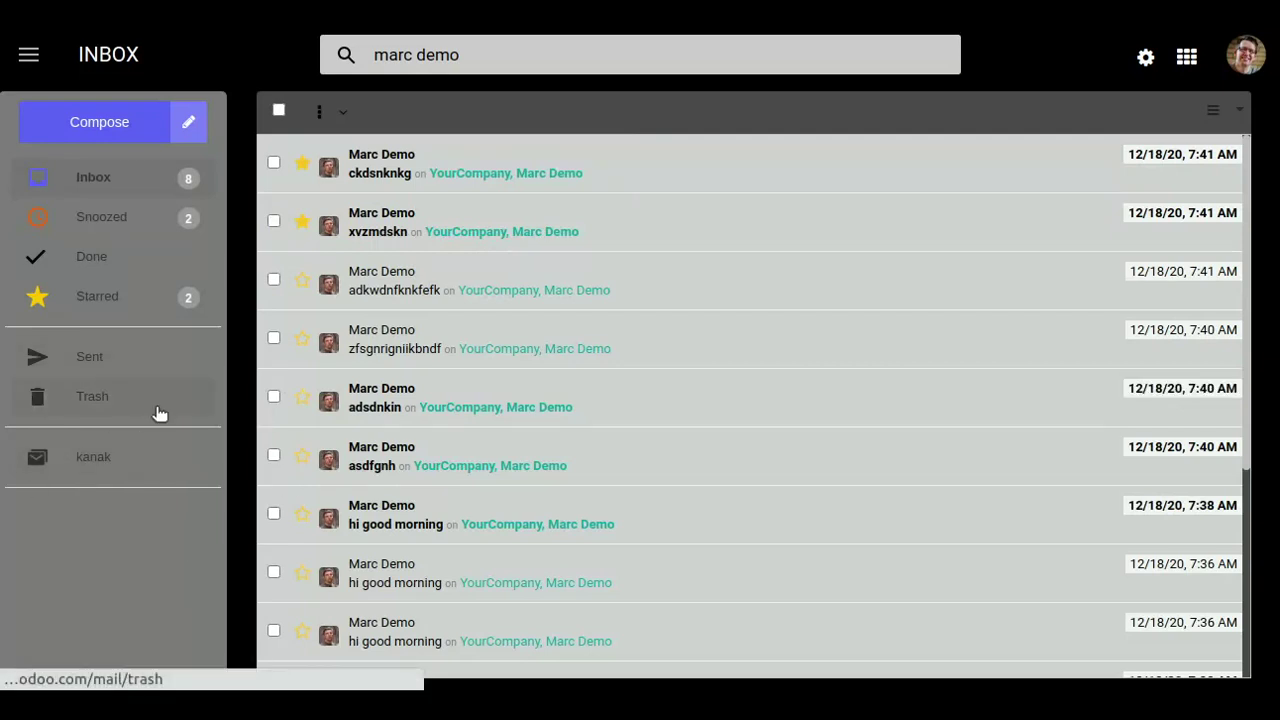
Check the kanak folder, return to the Inbox, and open kanak's folder settings.
{"action": "left_click", "coordinate": [89, 457]}
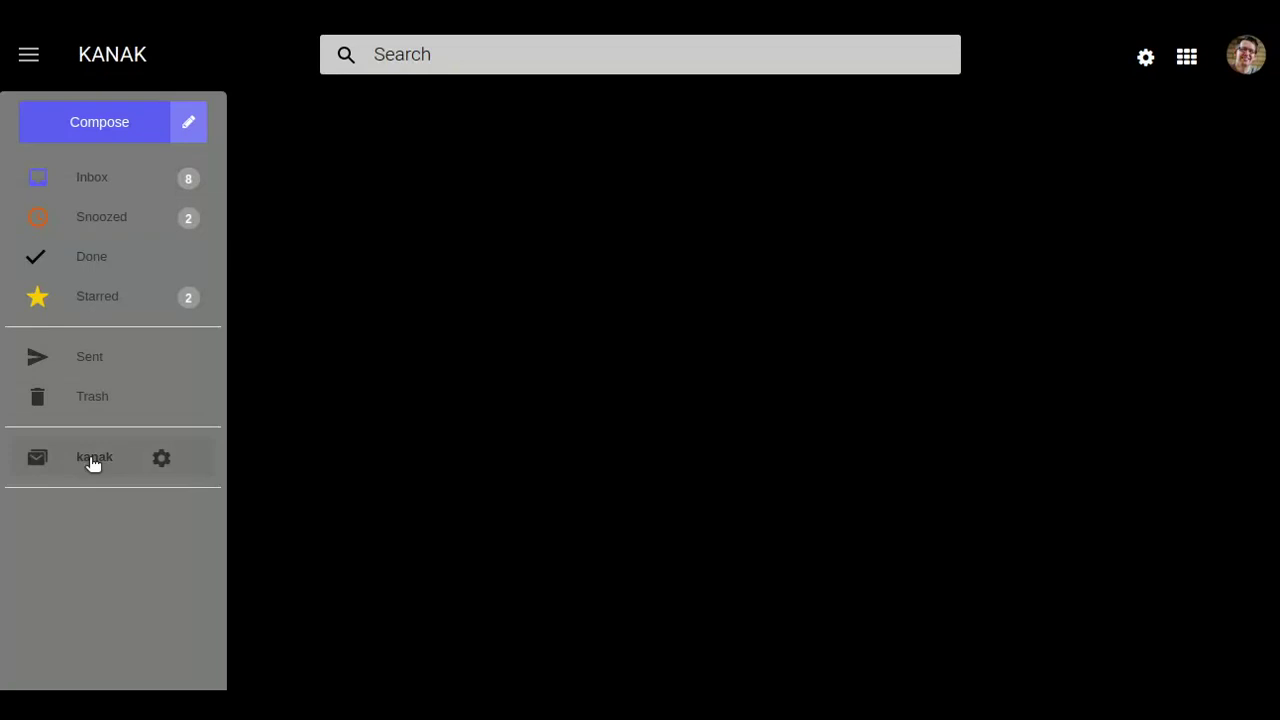
{"action": "left_click", "coordinate": [92, 458]}
{"action": "left_click", "coordinate": [105, 183]}
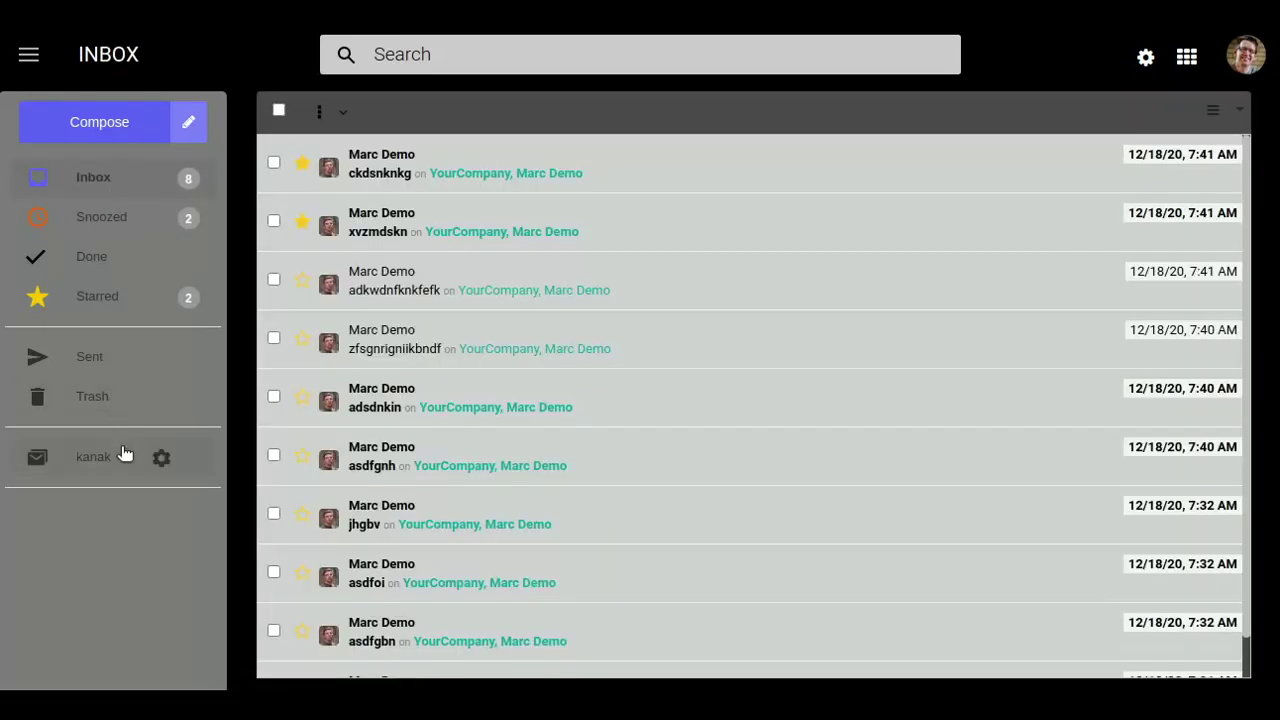
{"action": "left_click", "coordinate": [122, 453]}
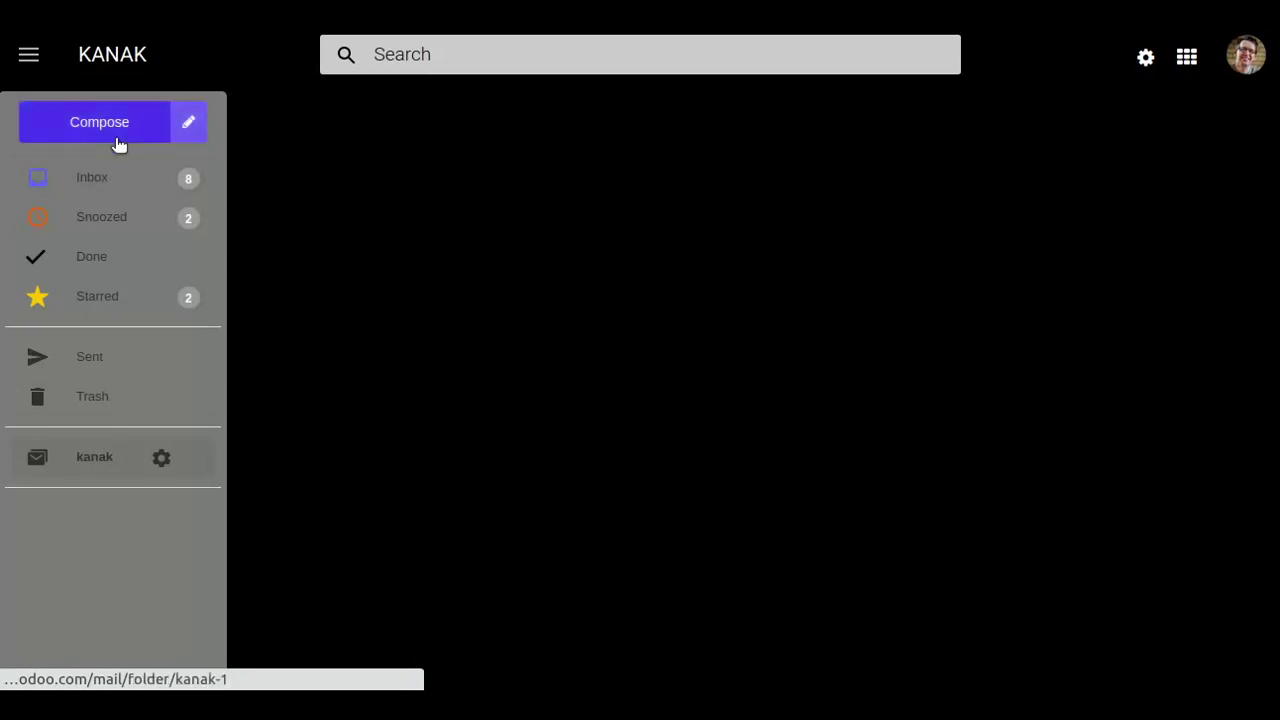
{"action": "left_click", "coordinate": [119, 185]}
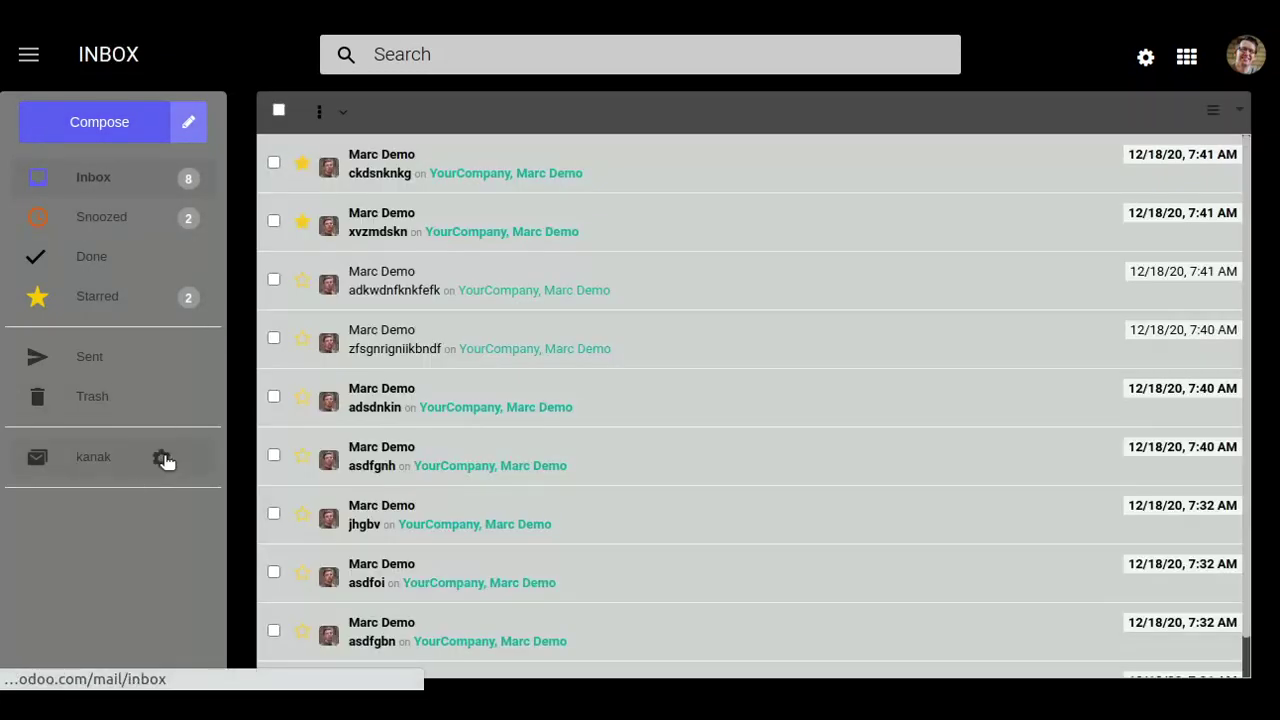
{"action": "left_click", "coordinate": [163, 458]}
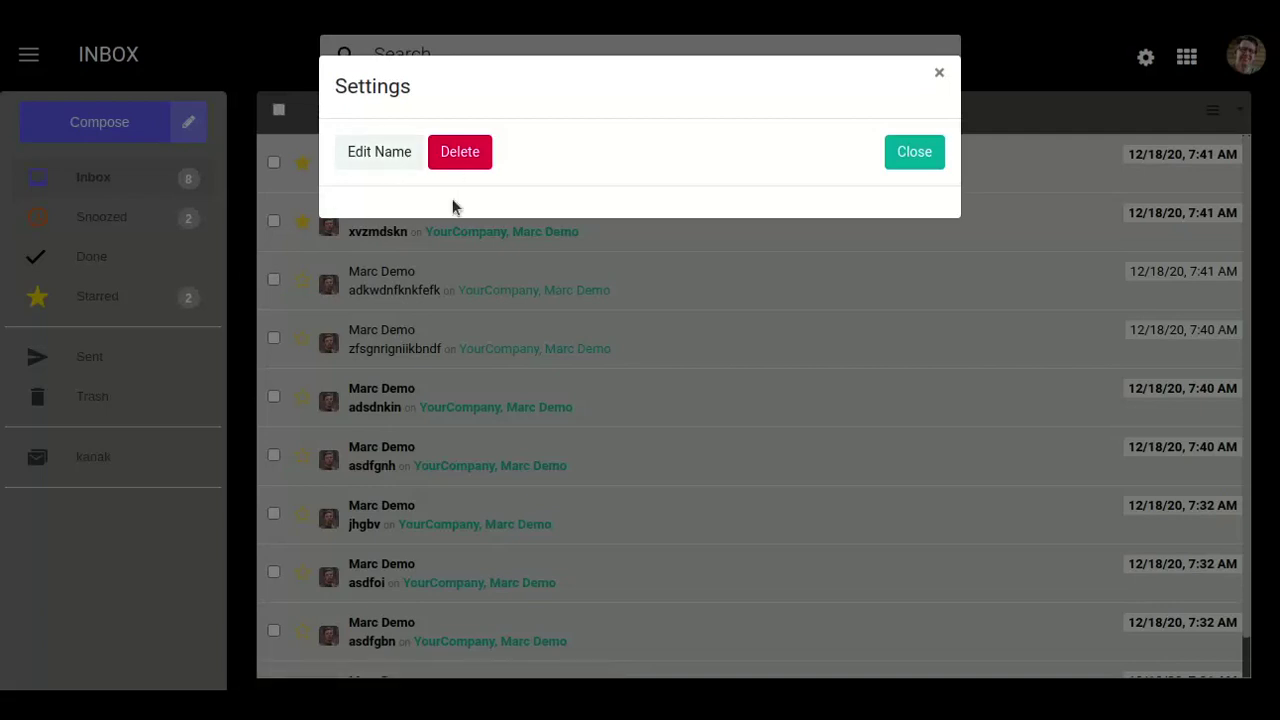
Rename the kanak folder to 'popular' and save the change.
{"action": "left_click", "coordinate": [406, 155]}
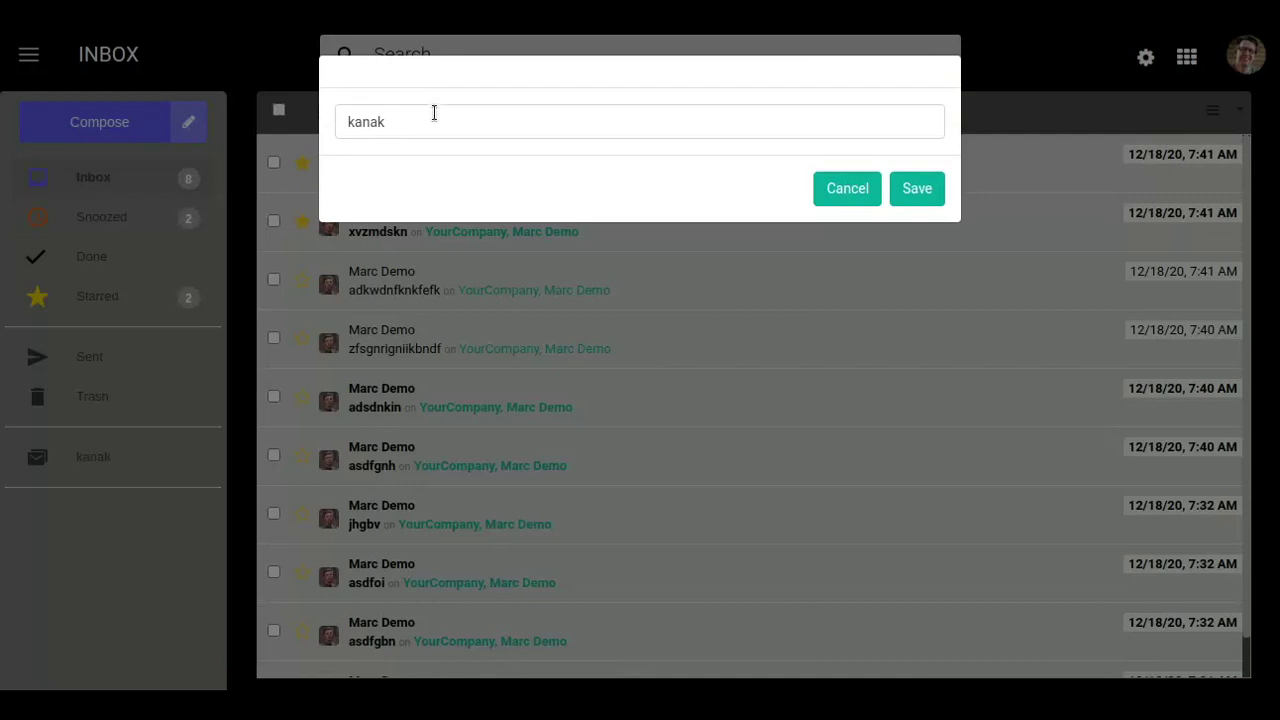
{"action": "left_click", "coordinate": [433, 114]}
{"action": "key", "text": "BackSpace"}
{"action": "key", "text": "BackSpace"}
{"action": "key", "text": "BackSpace"}
{"action": "key", "text": "BackSpace"}
{"action": "key", "text": "BackSpace"}
{"action": "type", "text": "poo"}
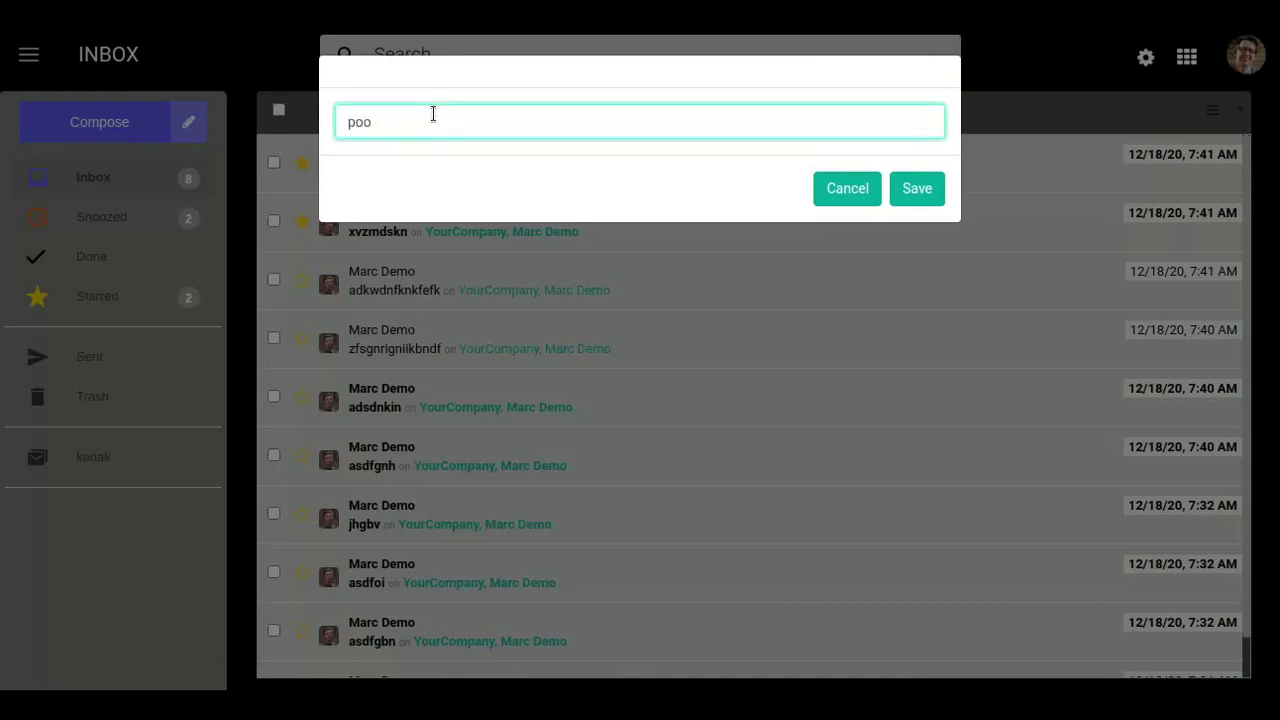
{"action": "key", "text": "BackSpace"}
{"action": "type", "text": "pular"}
{"action": "left_click", "coordinate": [917, 189]}
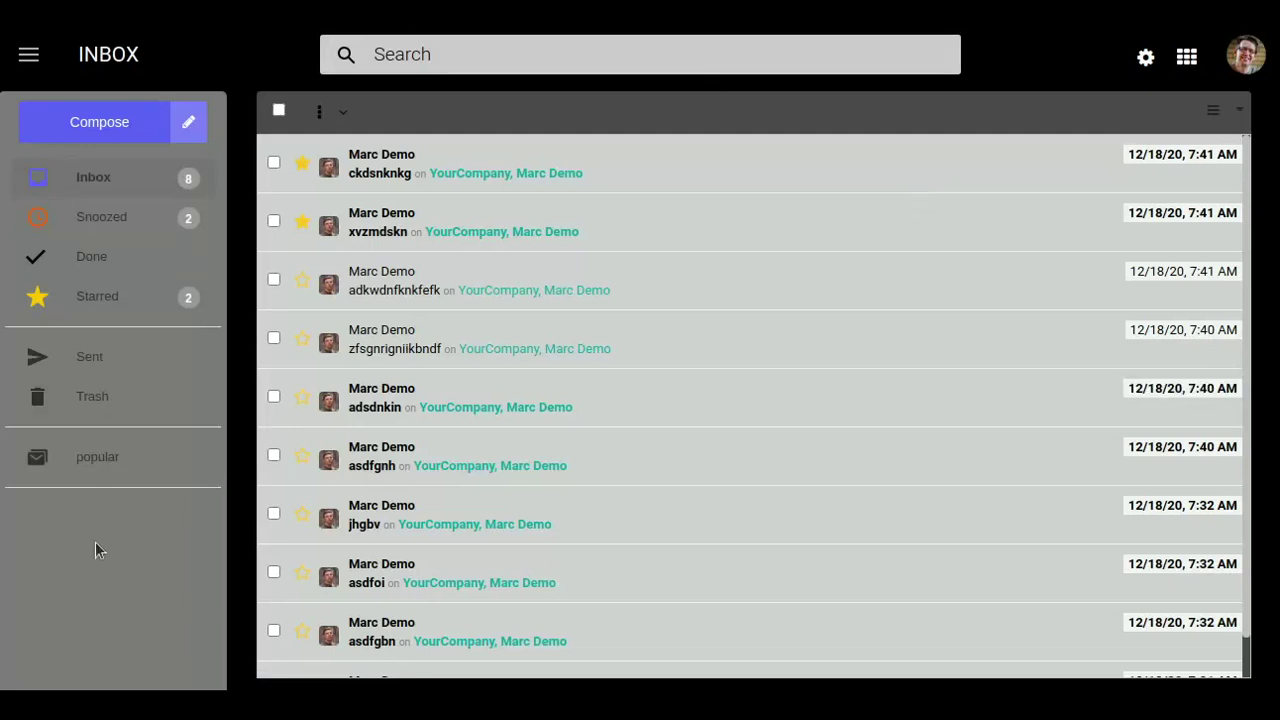
Delete the popular folder from its settings and confirm, keeping its messages.
{"action": "mouse_move", "coordinate": [123, 454]}
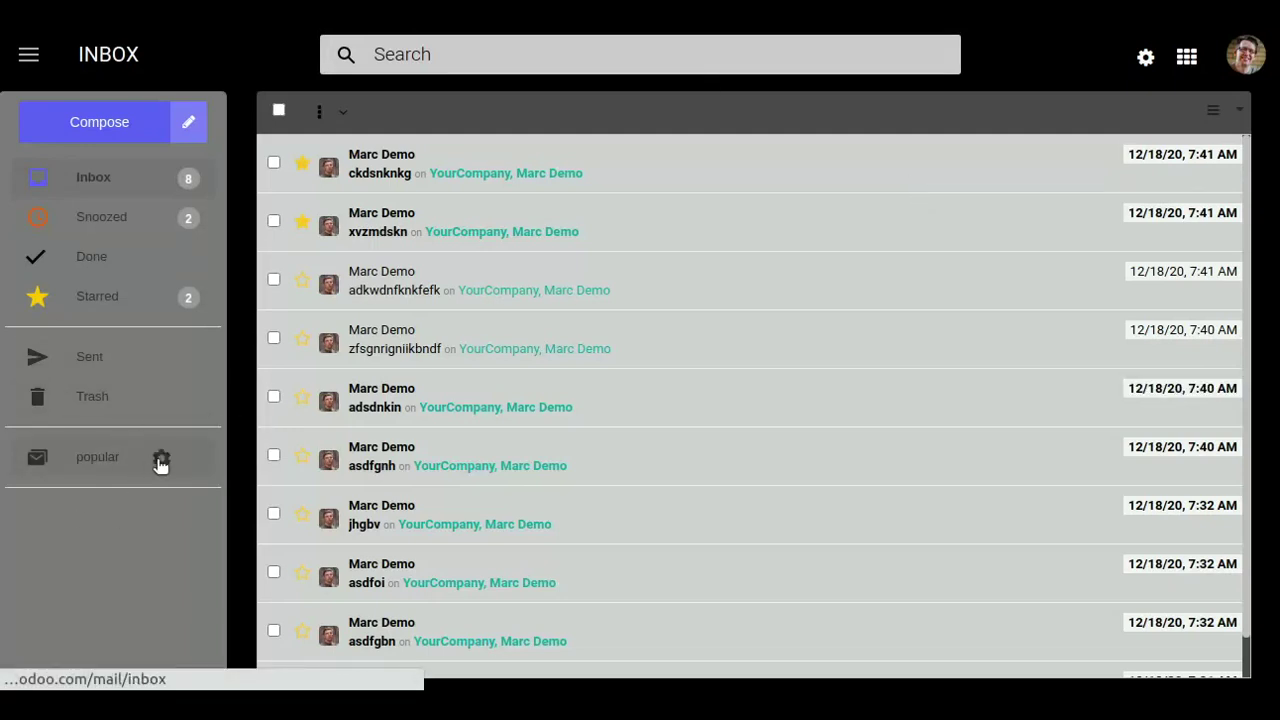
{"action": "left_click", "coordinate": [161, 461]}
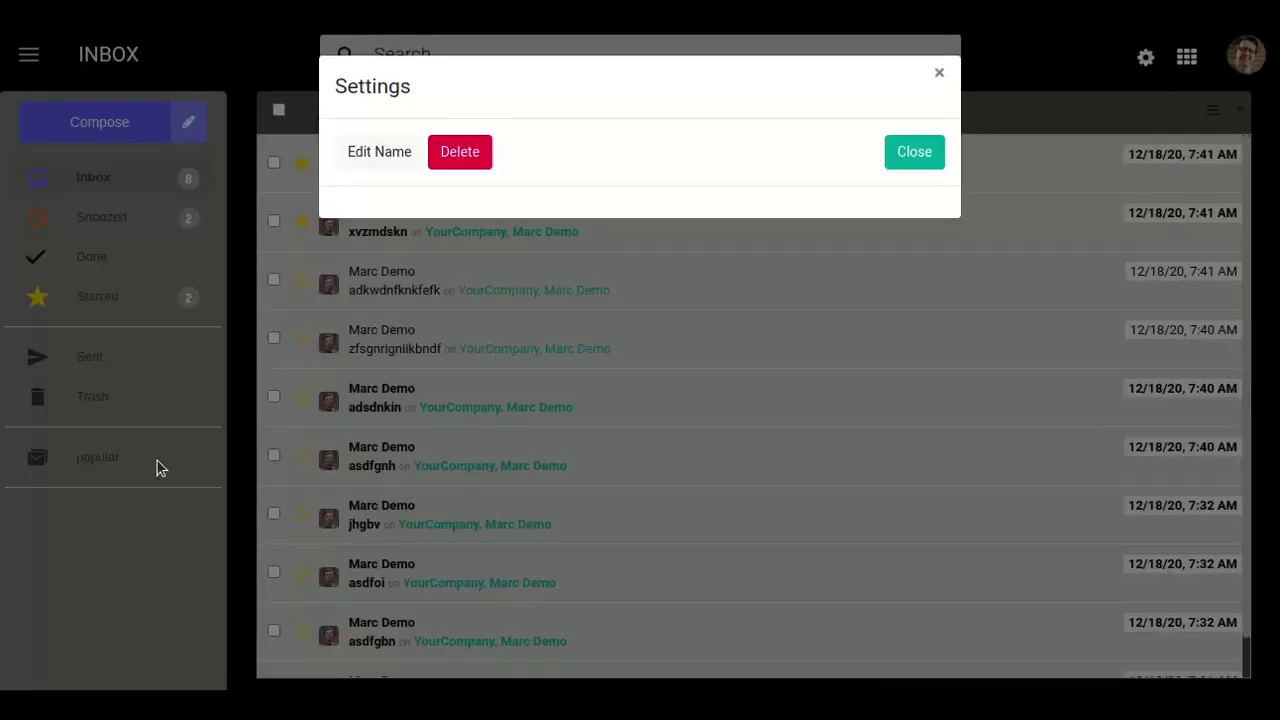
{"action": "left_click", "coordinate": [452, 157]}
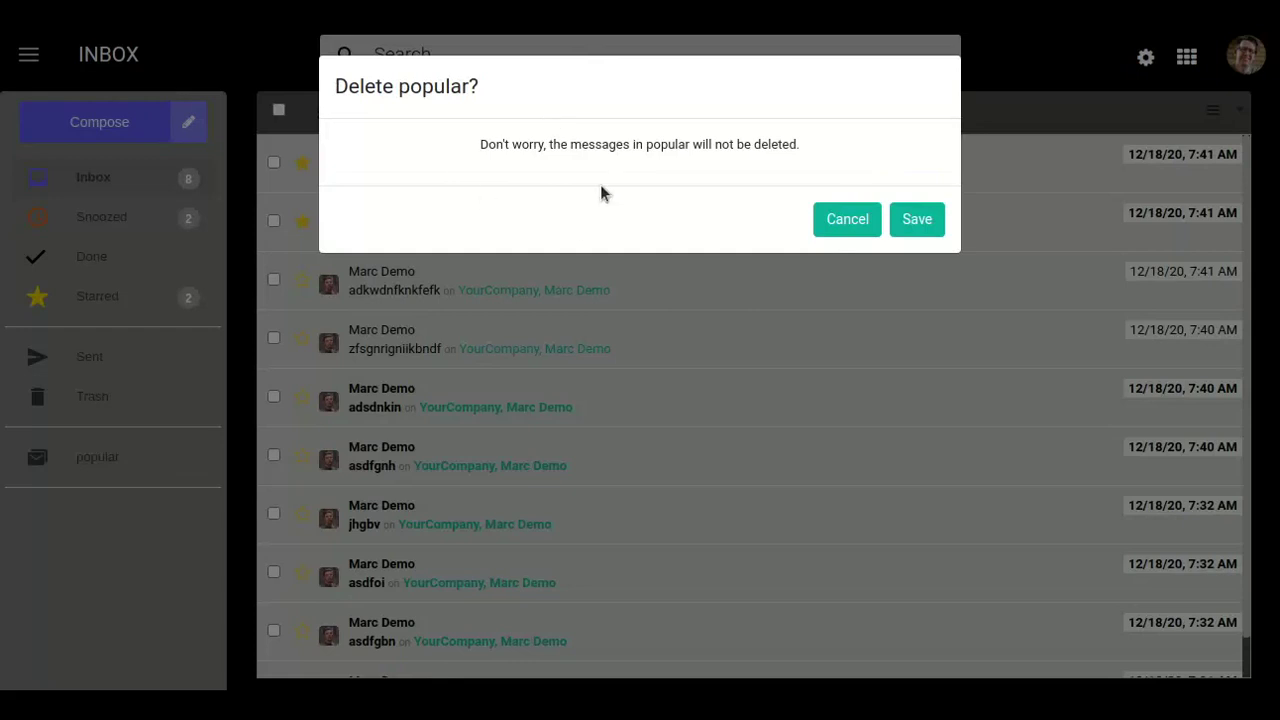
{"action": "left_click", "coordinate": [915, 218]}
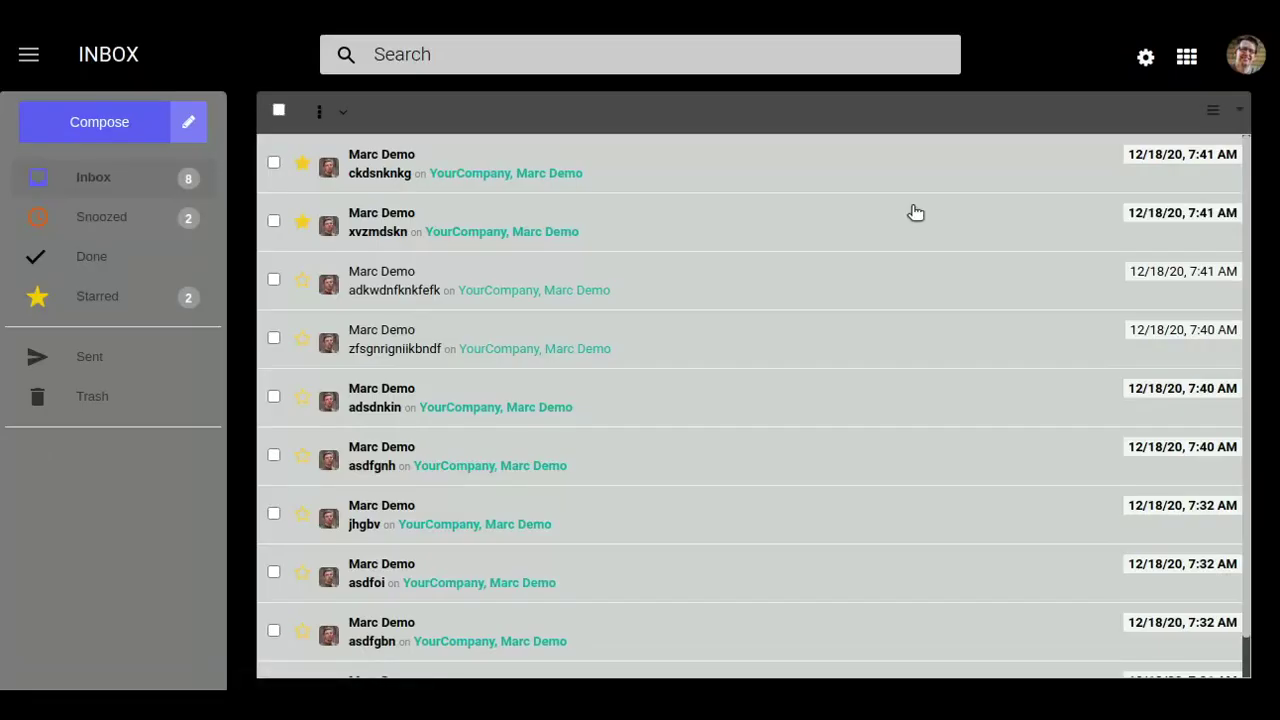
Apply a new 'kanak' tag to the zfsgnrgniikbndf and jhgbv mails.
{"action": "left_click", "coordinate": [274, 338]}
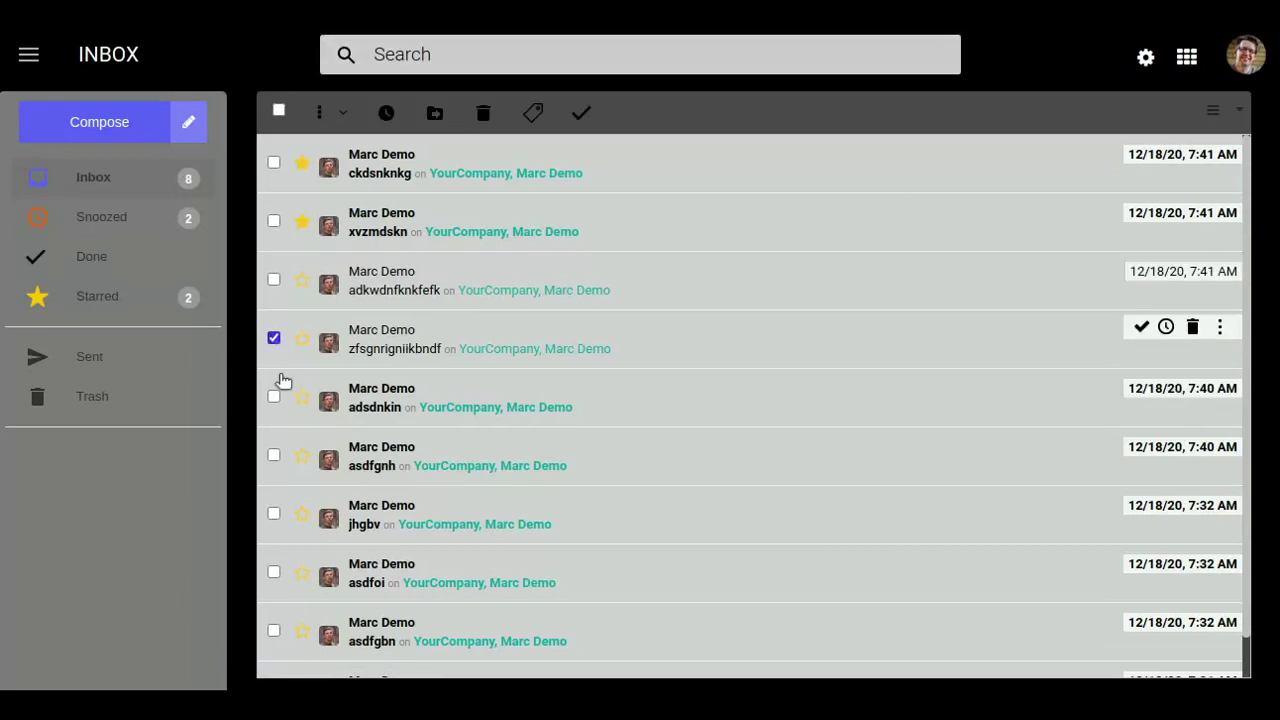
{"action": "left_click", "coordinate": [274, 514]}
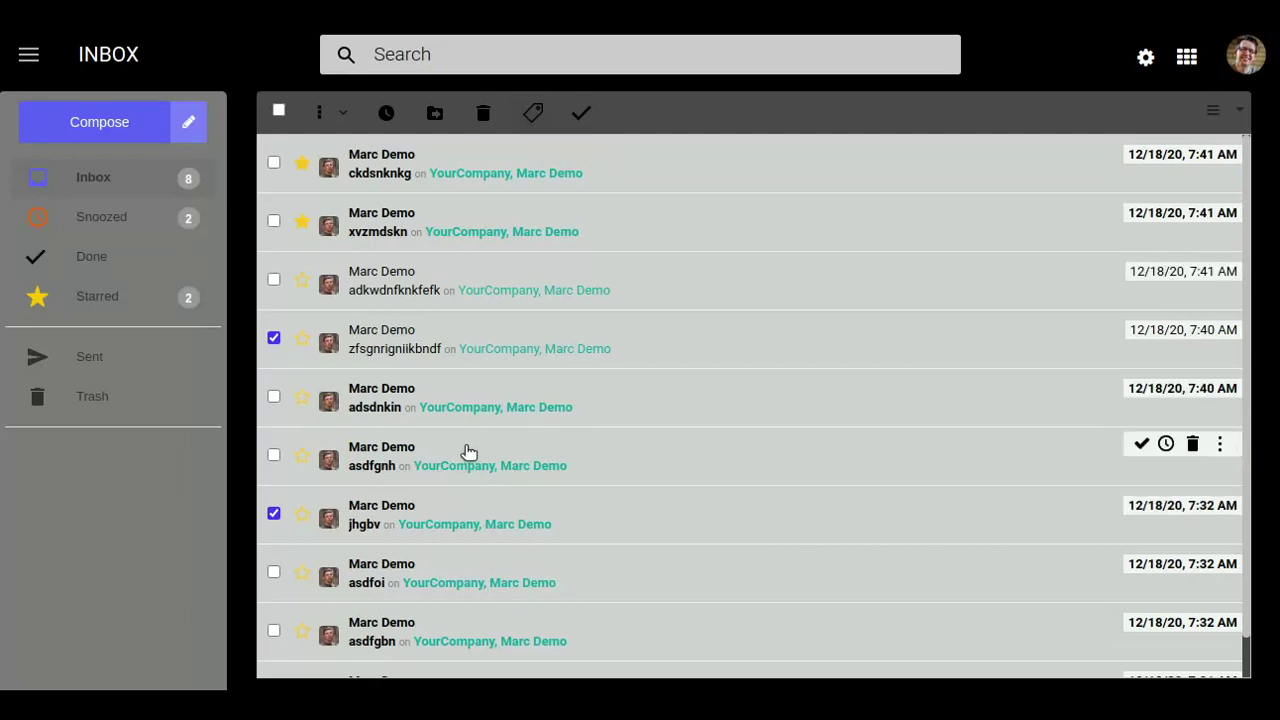
{"action": "left_click", "coordinate": [534, 124]}
{"action": "left_click", "coordinate": [536, 155]}
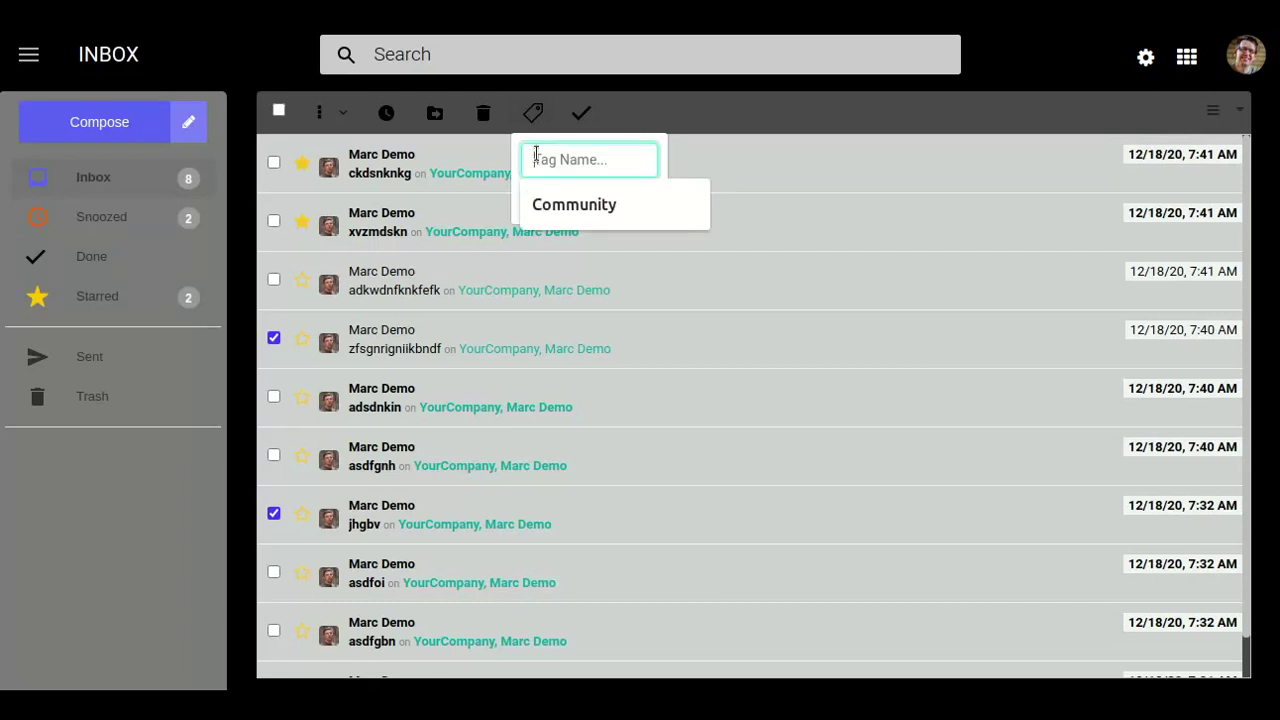
{"action": "type", "text": "k"}
{"action": "key", "text": "BackSpace"}
{"action": "type", "text": "kanak"}
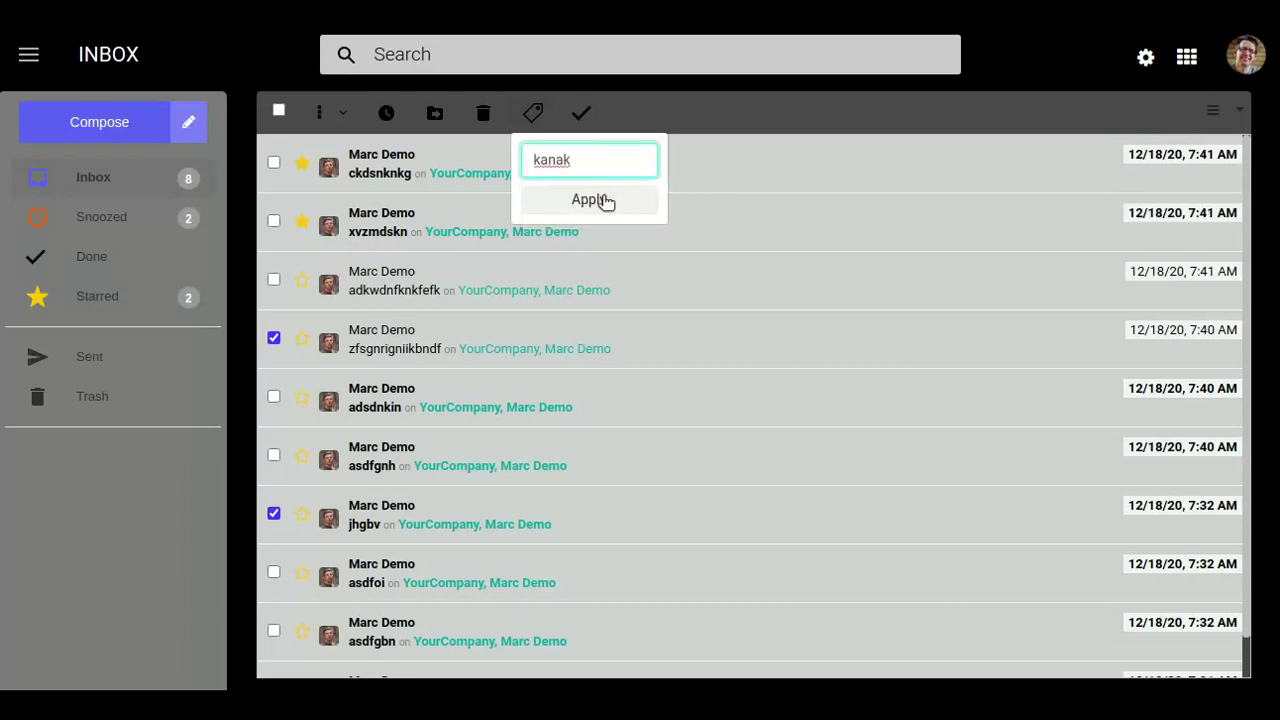
{"action": "left_click", "coordinate": [603, 200]}
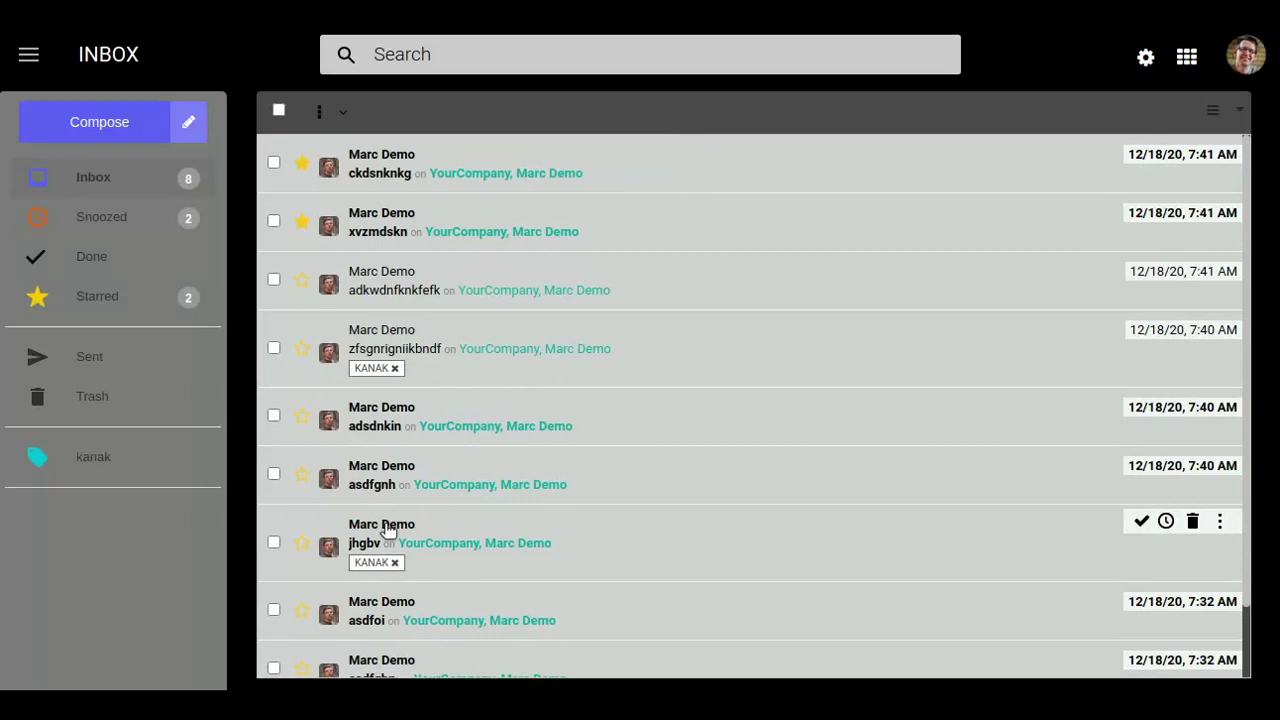
{"action": "scroll", "coordinate": [388, 530], "scroll_direction": "down", "scroll_amount": 1}
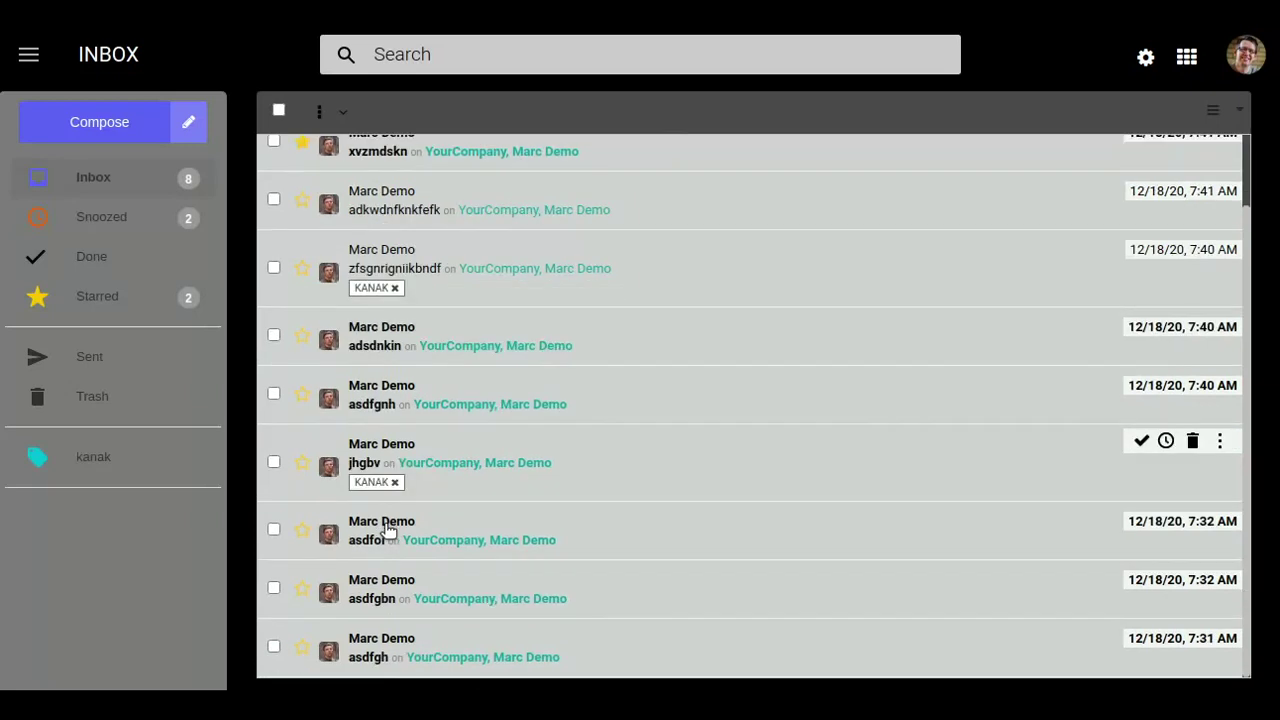
Start a new message addressed to four suggested contacts, including YourCompany.
{"action": "left_click", "coordinate": [100, 125]}
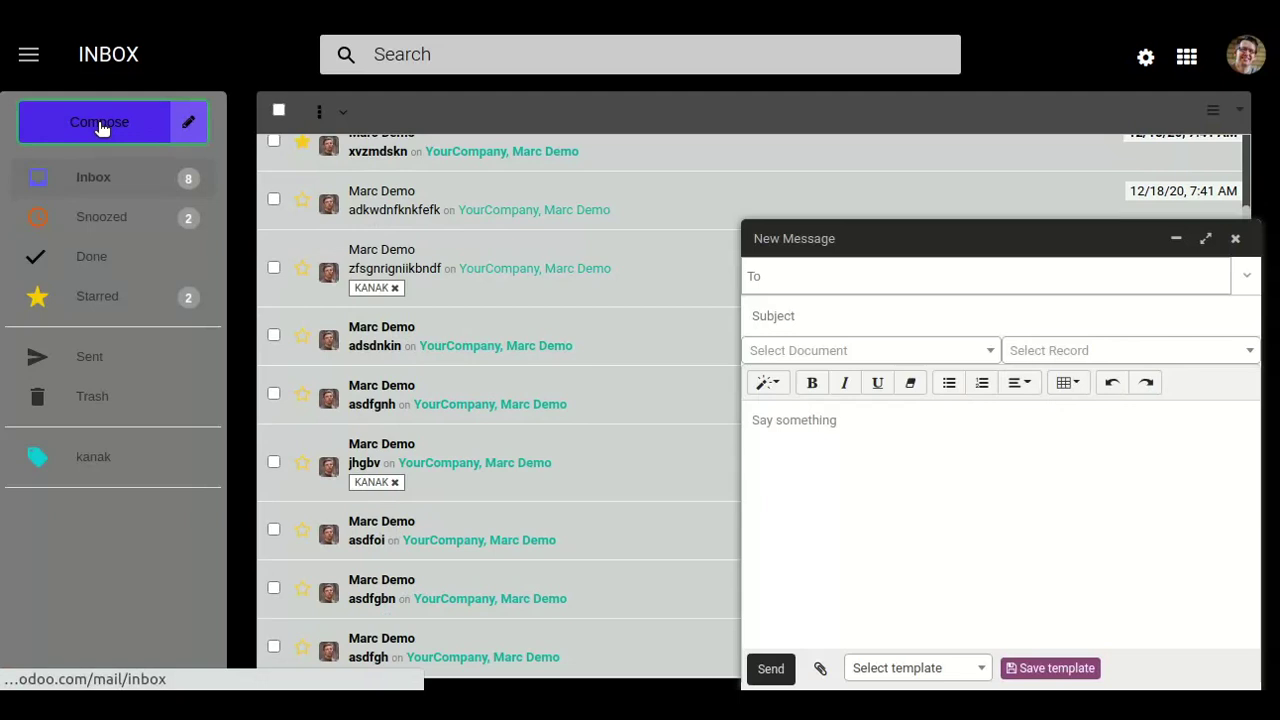
{"action": "left_click", "coordinate": [777, 276]}
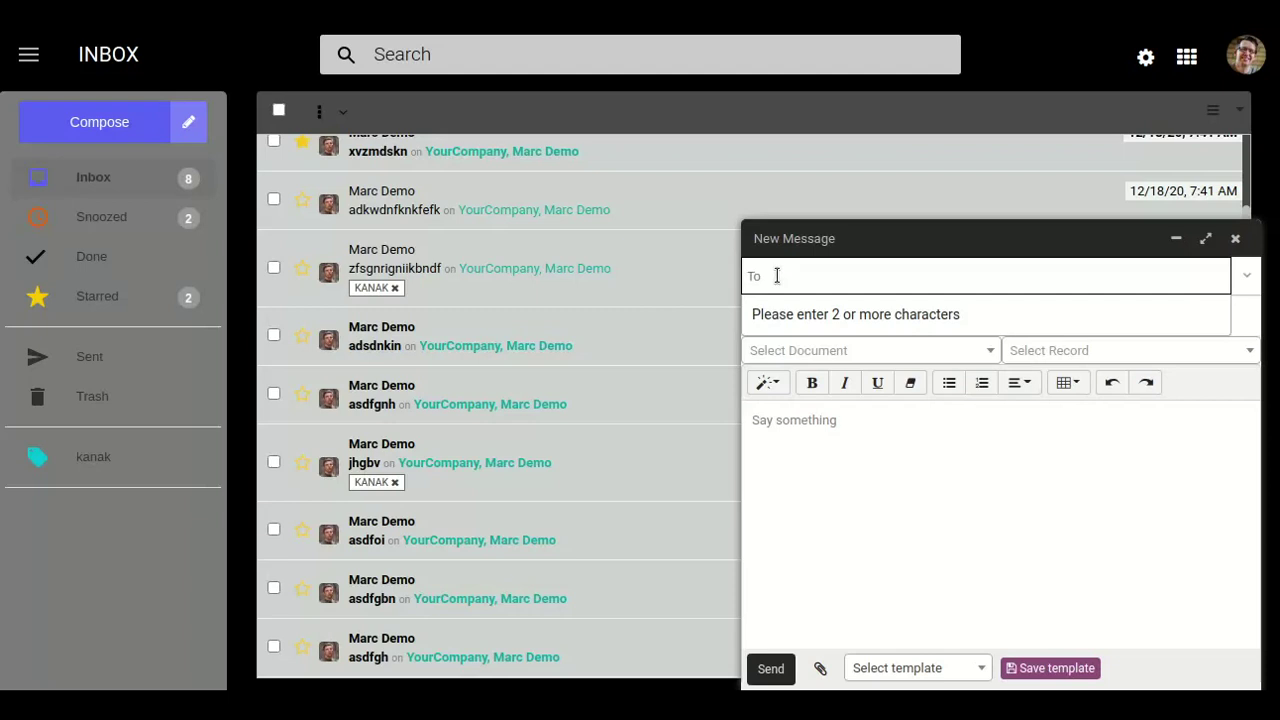
{"action": "type", "text": "marc"}
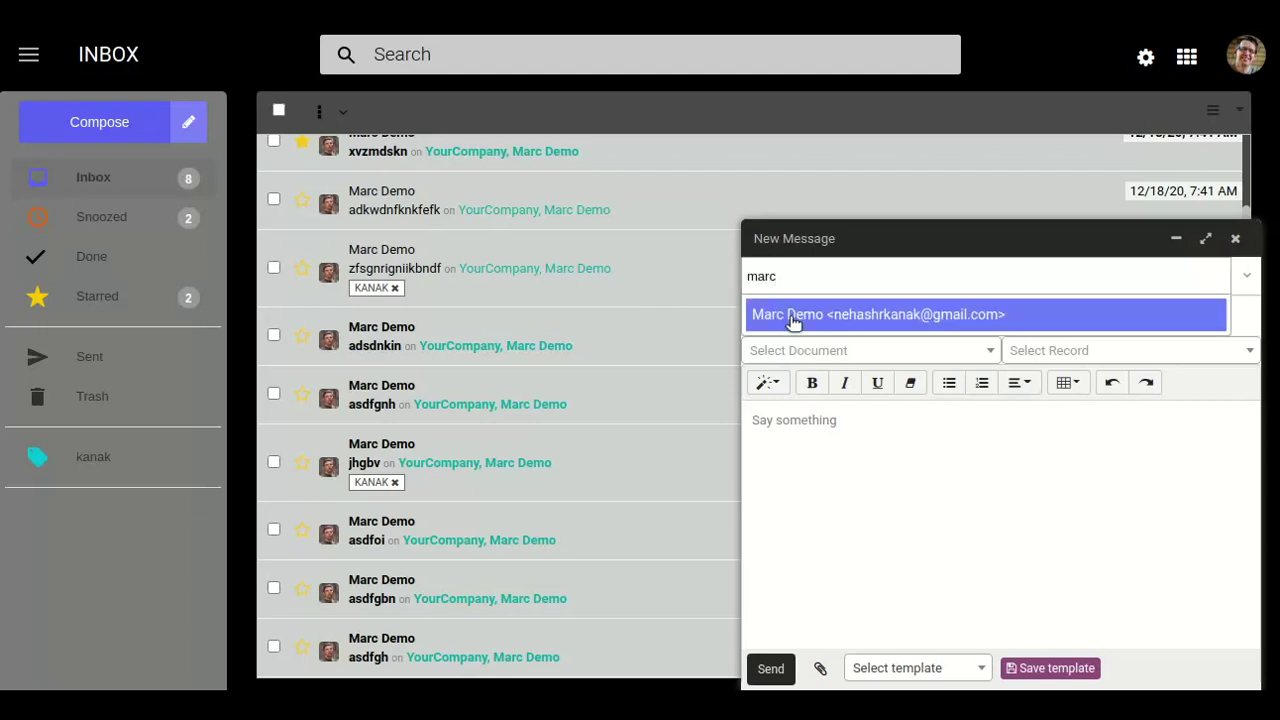
{"action": "left_click", "coordinate": [792, 314]}
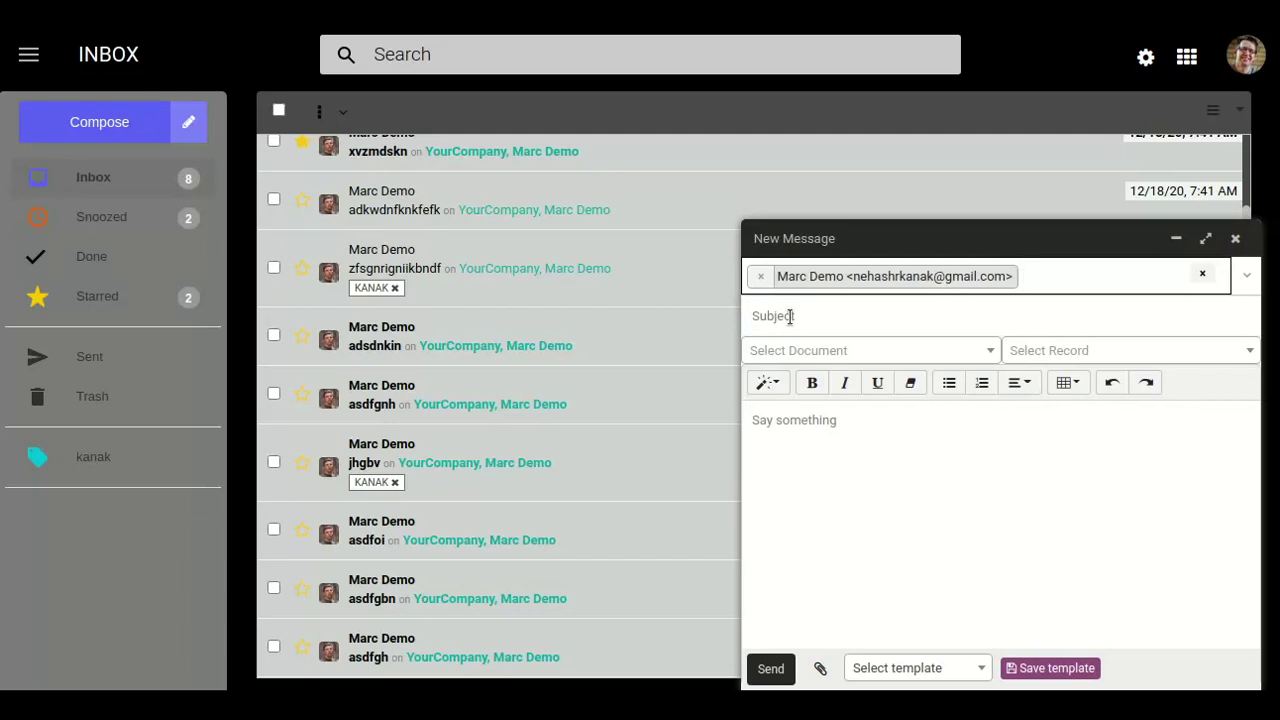
{"action": "type", "text": "co"}
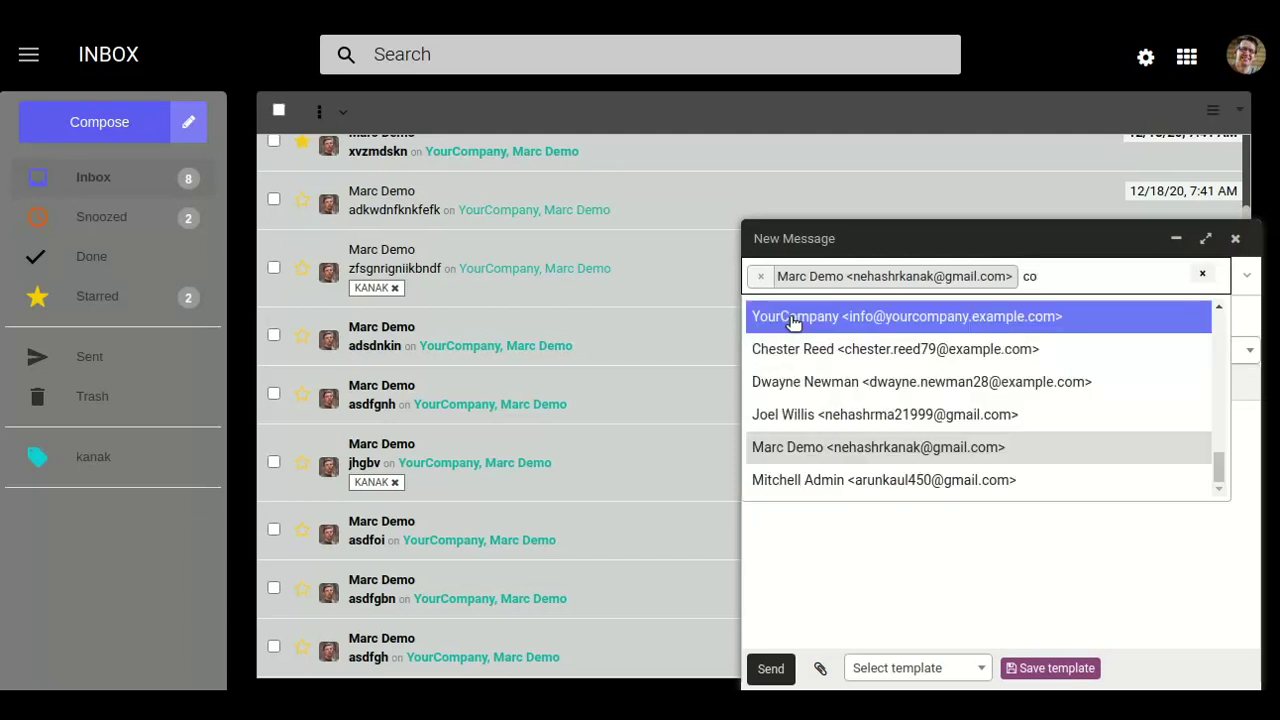
{"action": "left_click", "coordinate": [812, 343]}
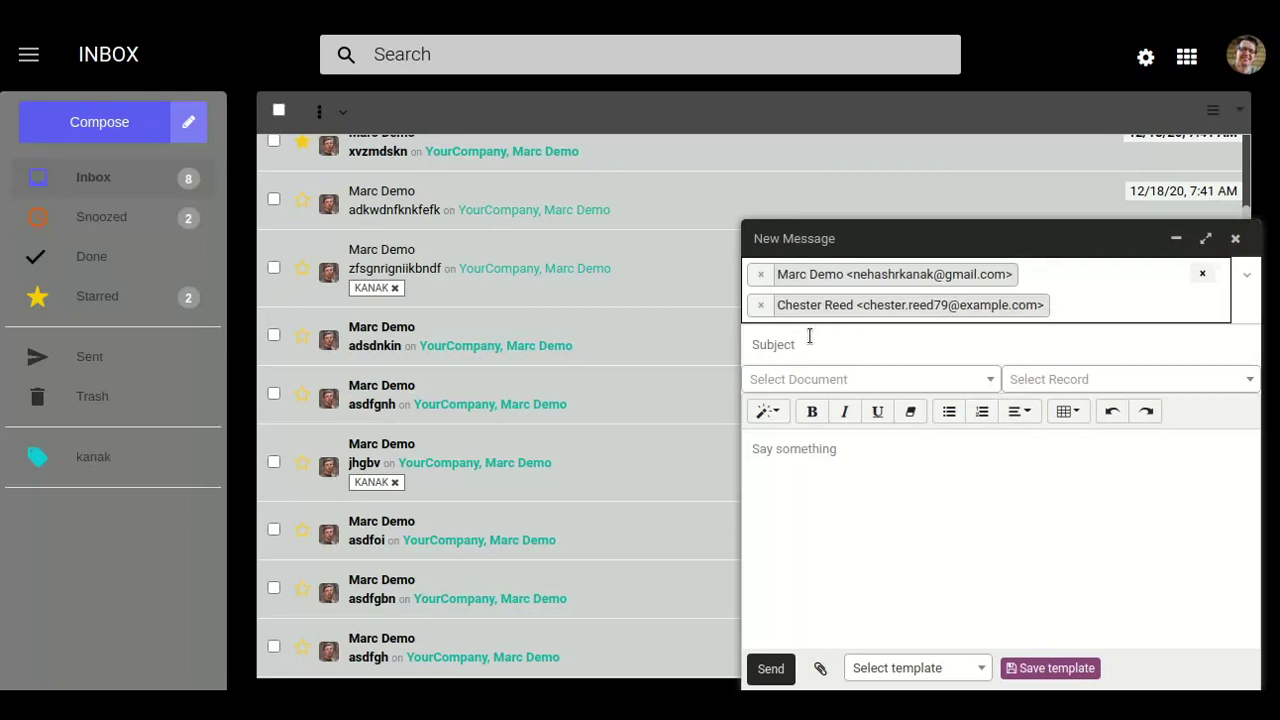
{"action": "type", "text": "co"}
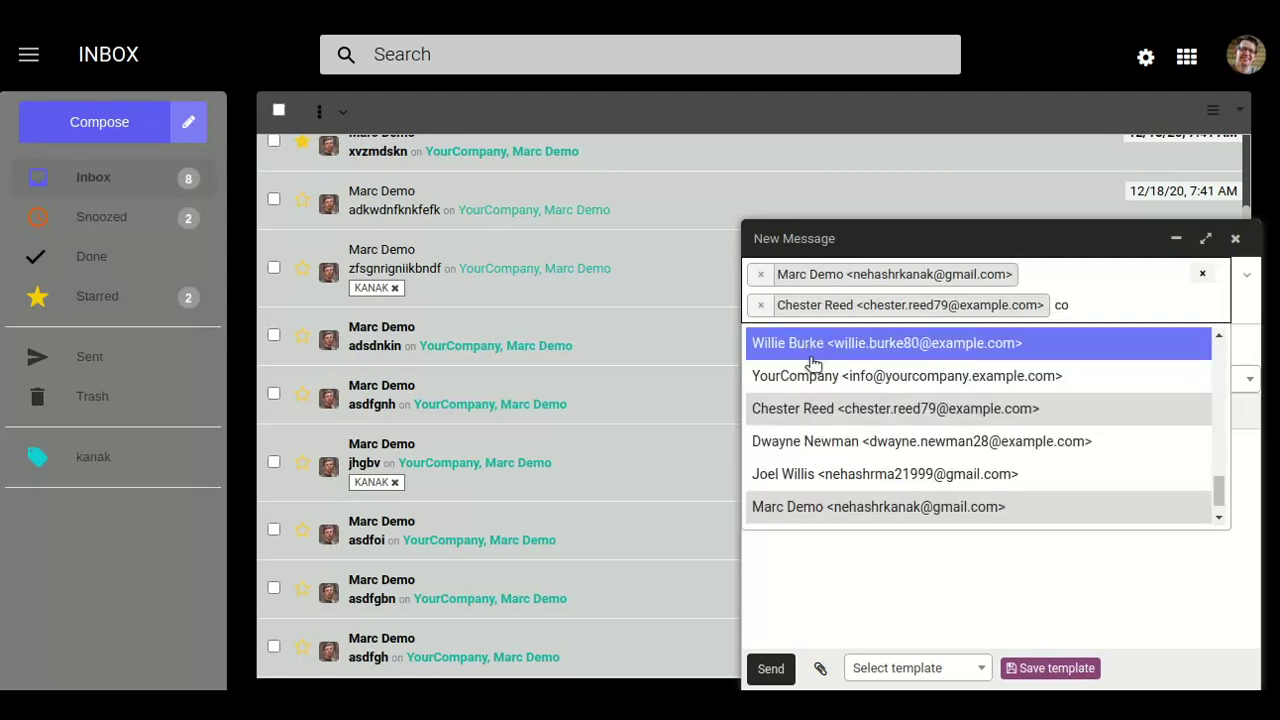
{"action": "left_click", "coordinate": [811, 366]}
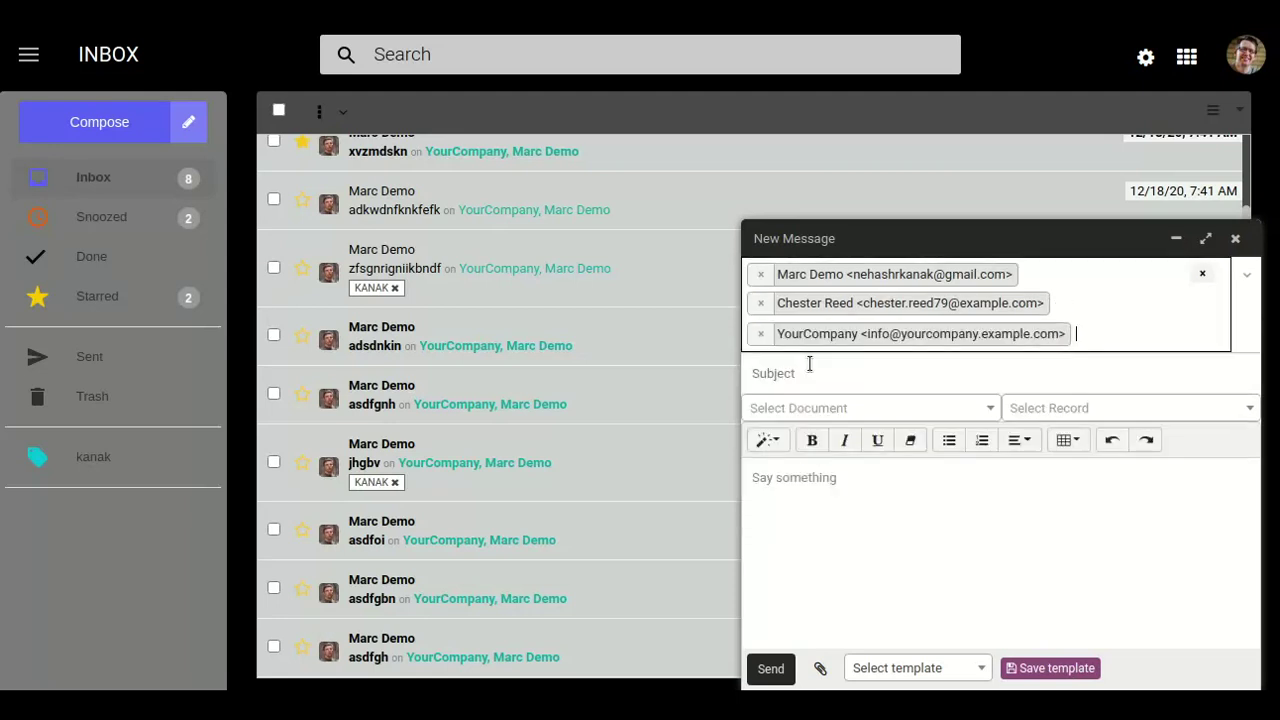
{"action": "type", "text": "co"}
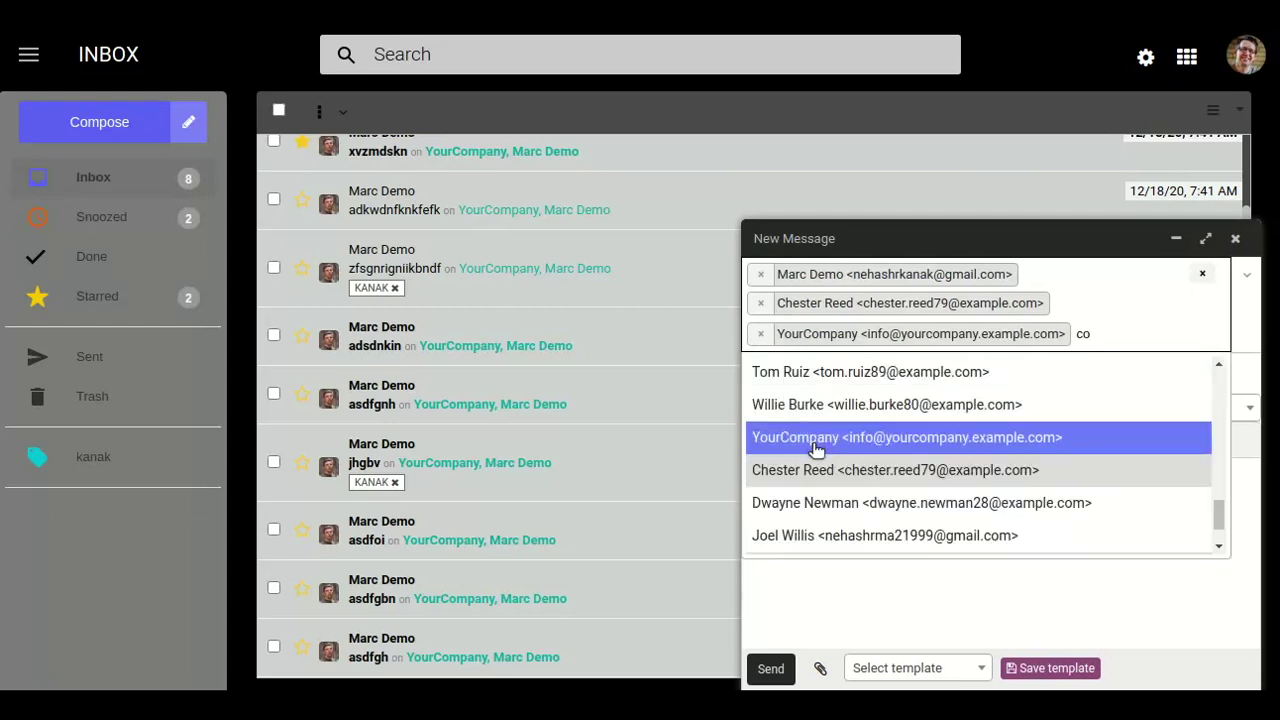
{"action": "left_click", "coordinate": [812, 503]}
{"action": "type", "text": "co"}
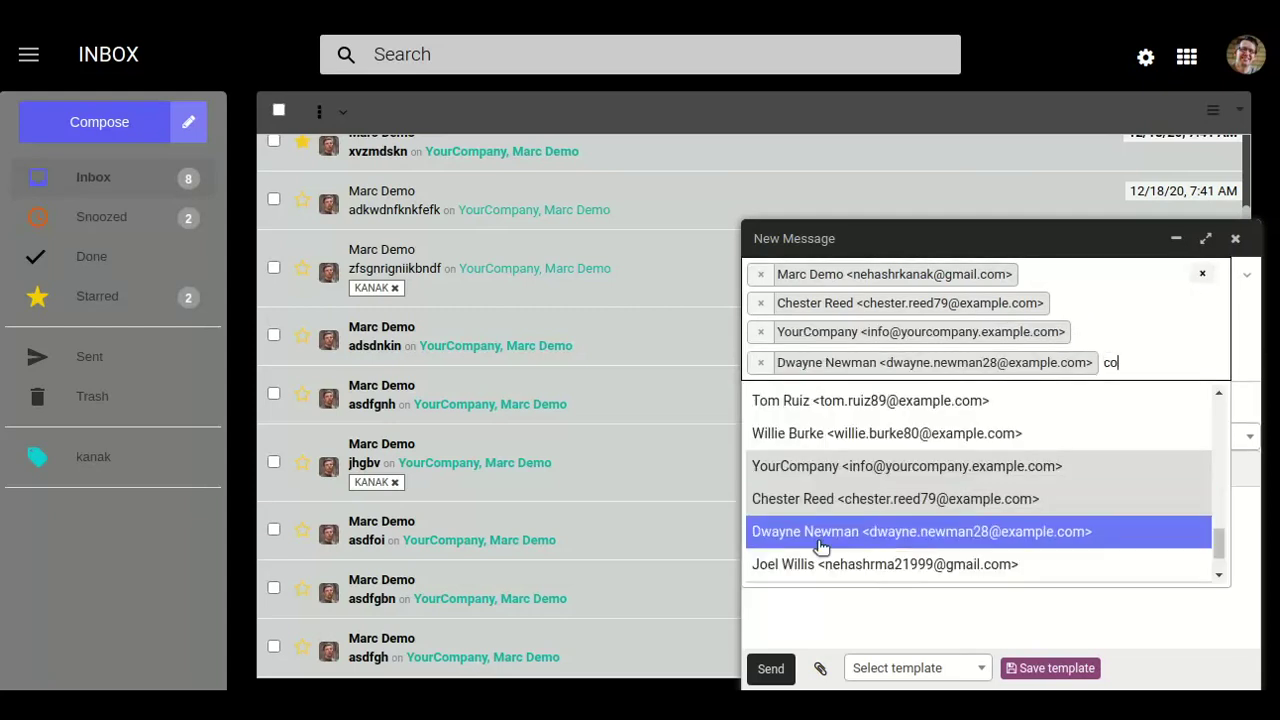
{"action": "left_click", "coordinate": [820, 545]}
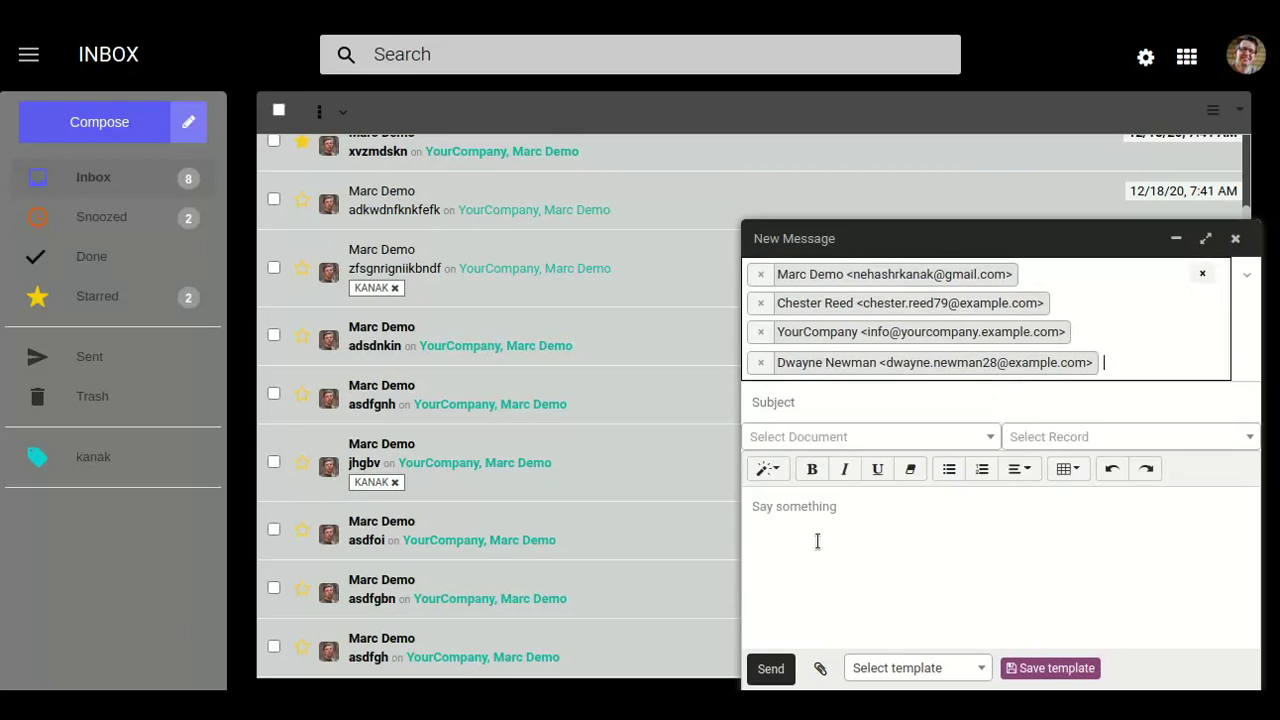
Give it subject 'daetgr' and body 'dsrjwojfjfjf', then send it.
{"action": "left_click", "coordinate": [857, 397]}
{"action": "type", "text": "daetgr"}
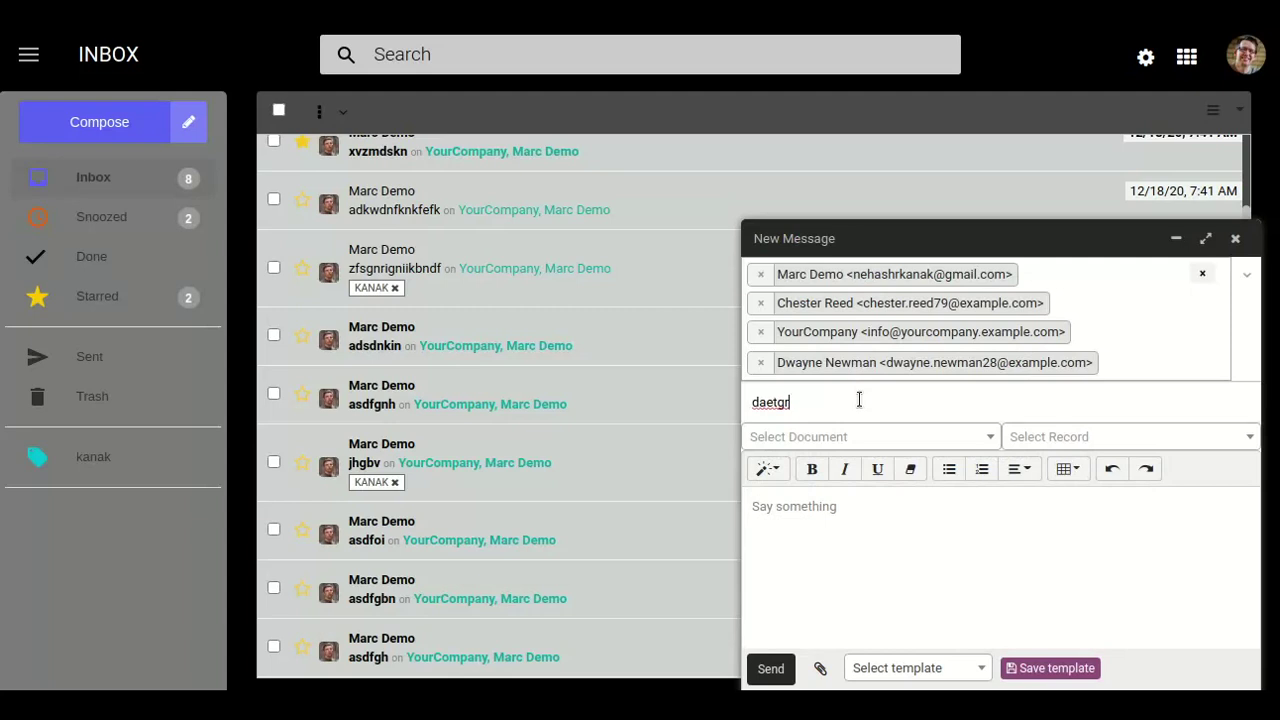
{"action": "left_click", "coordinate": [801, 535]}
{"action": "type", "text": "dsrjwojfjfjf"}
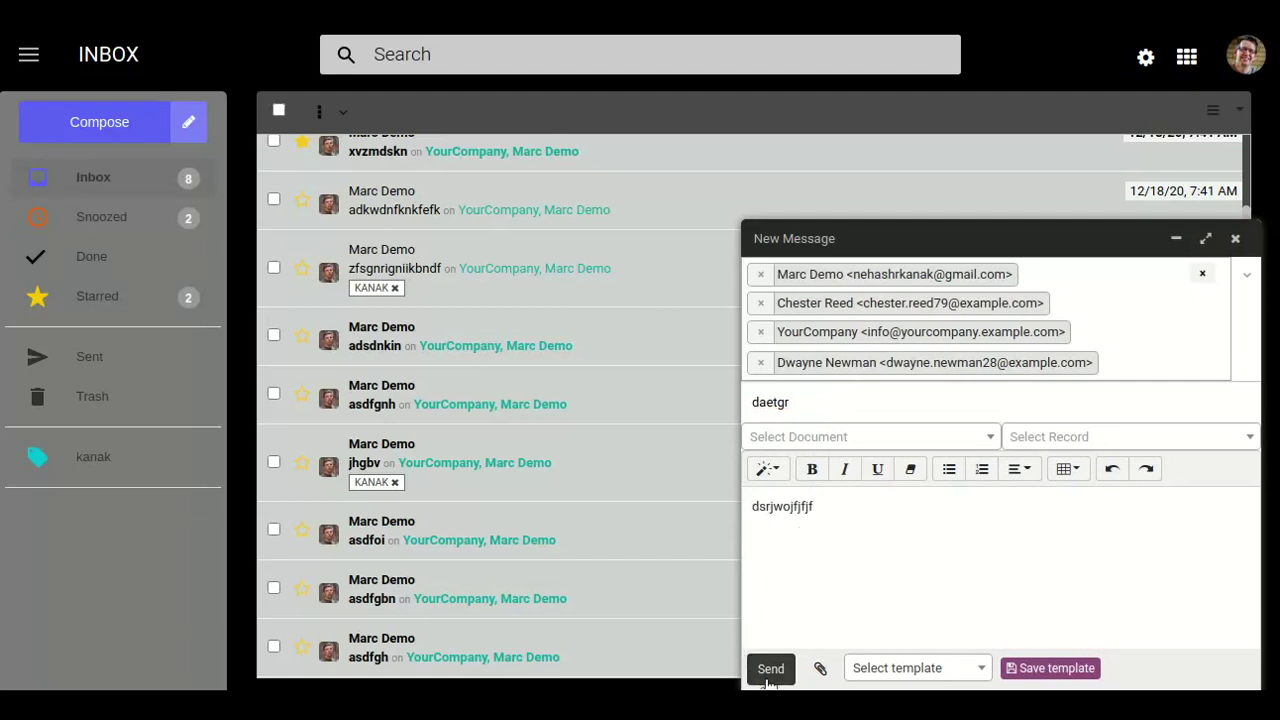
{"action": "left_click", "coordinate": [770, 679]}
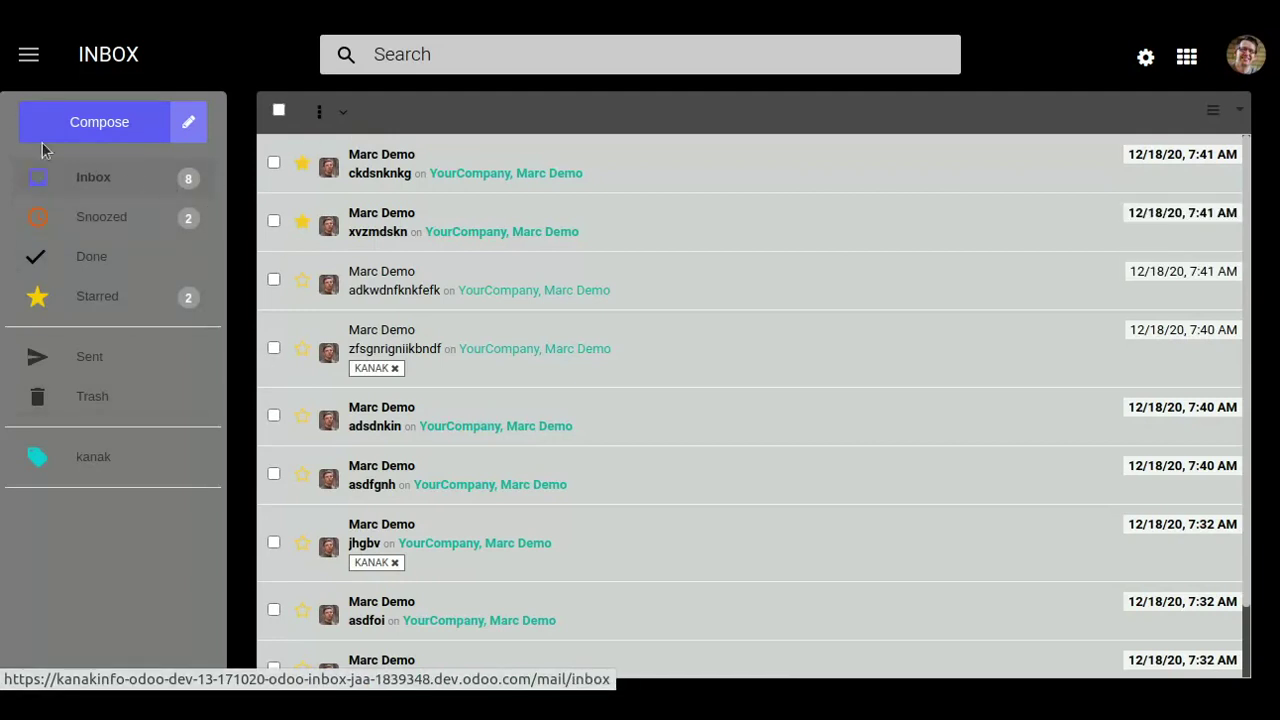
Start a new message addressed to a newly typed Gmail address.
{"action": "left_click", "coordinate": [63, 121]}
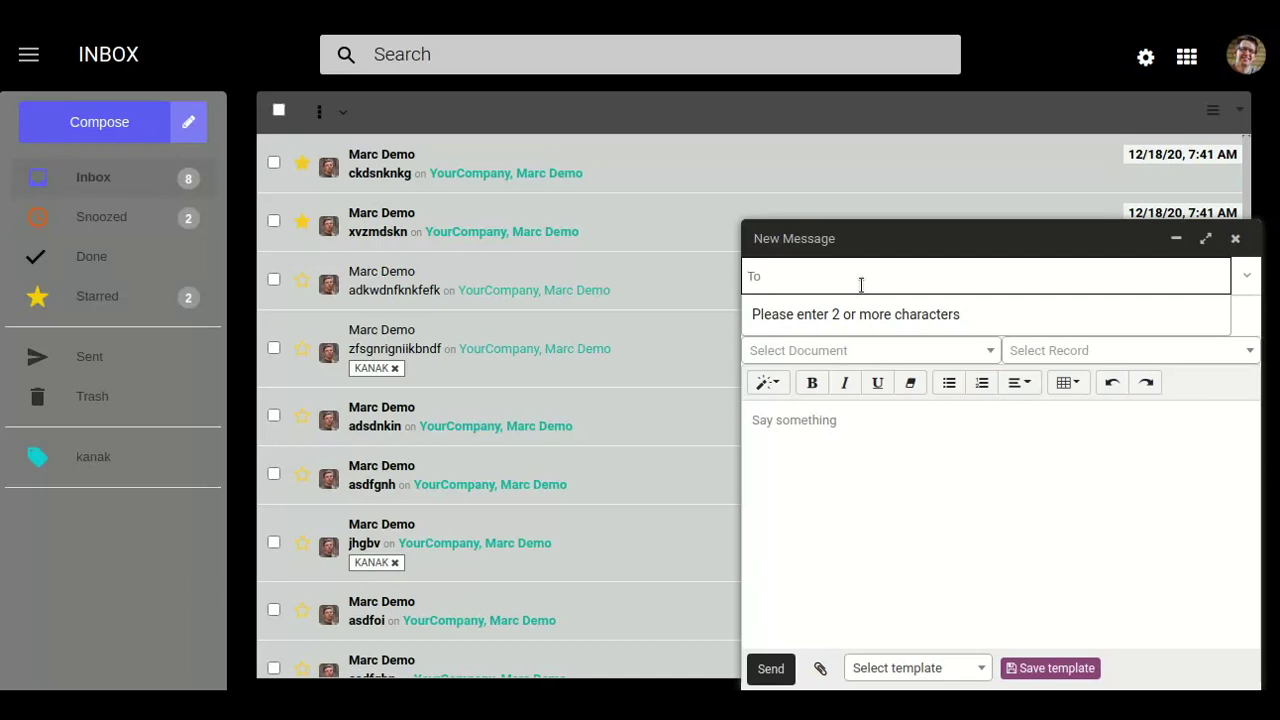
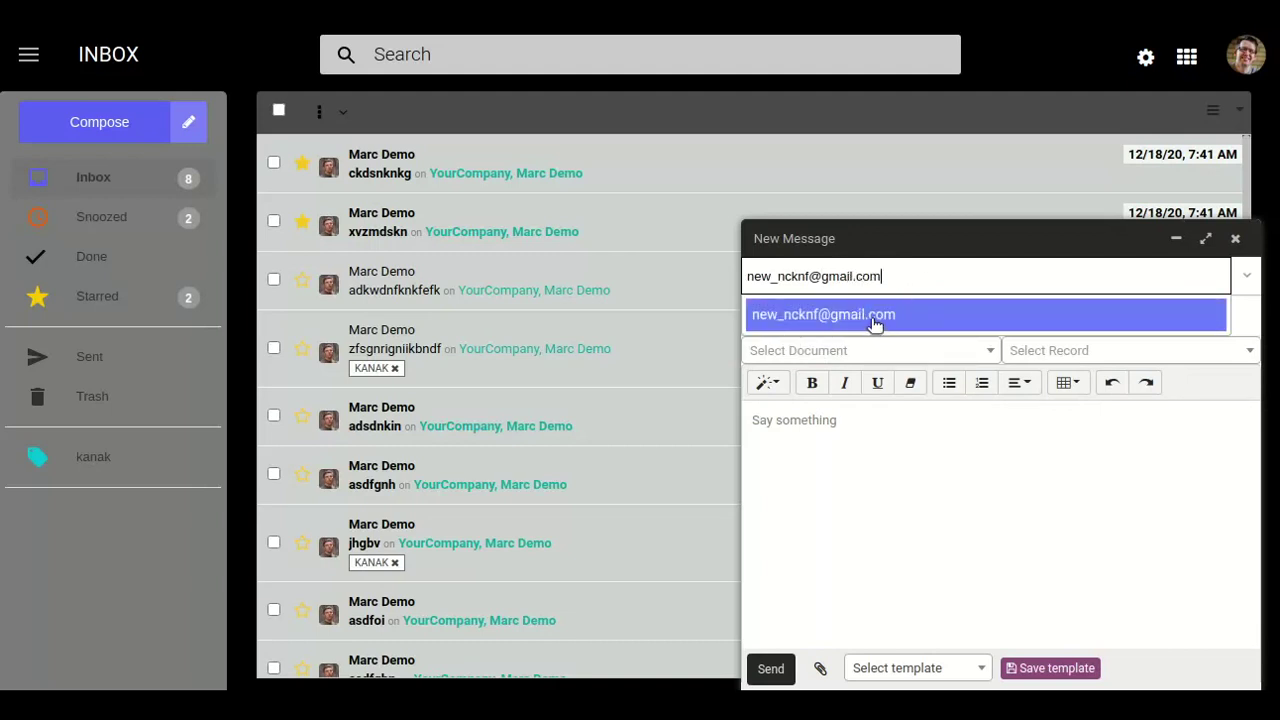
{"action": "left_click", "coordinate": [871, 318]}
Give it subject 'csknewjfenfi' and body 'ckdsniernnd', then send it.
{"action": "left_click", "coordinate": [871, 318]}
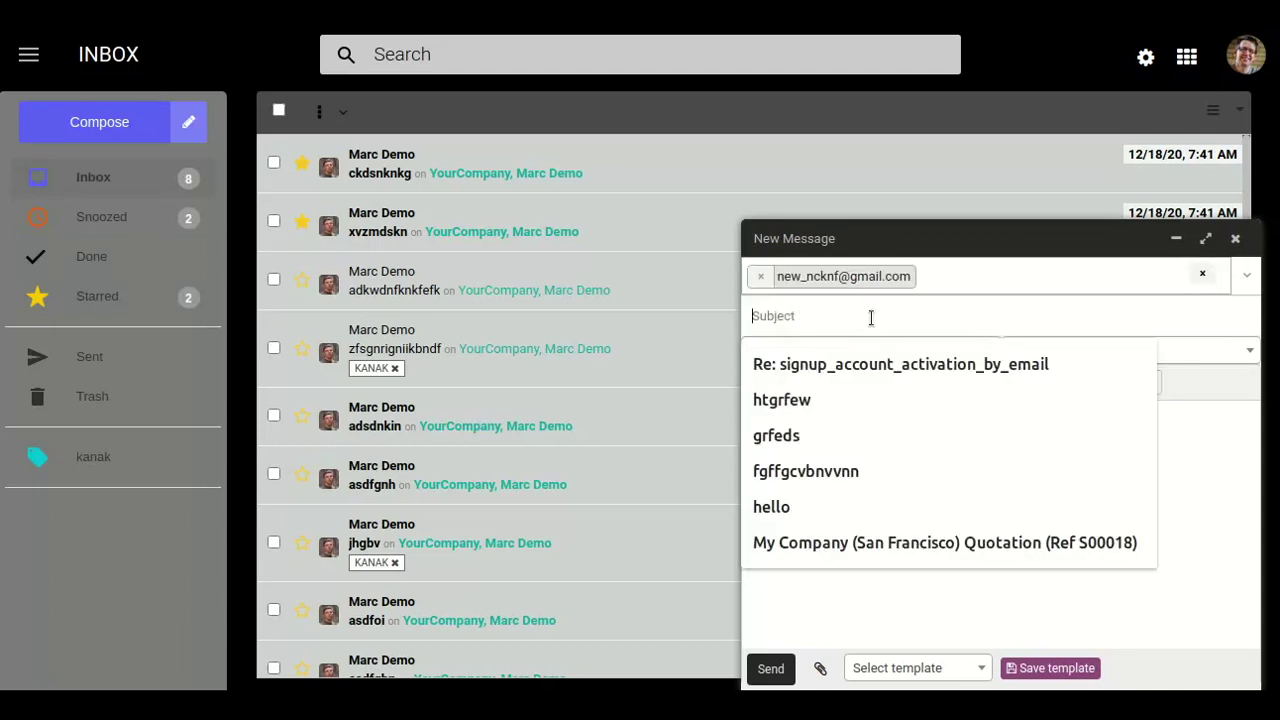
{"action": "type", "text": "csknewjfenfi"}
{"action": "left_click", "coordinate": [880, 492]}
{"action": "type", "text": "ckdsniernnd"}
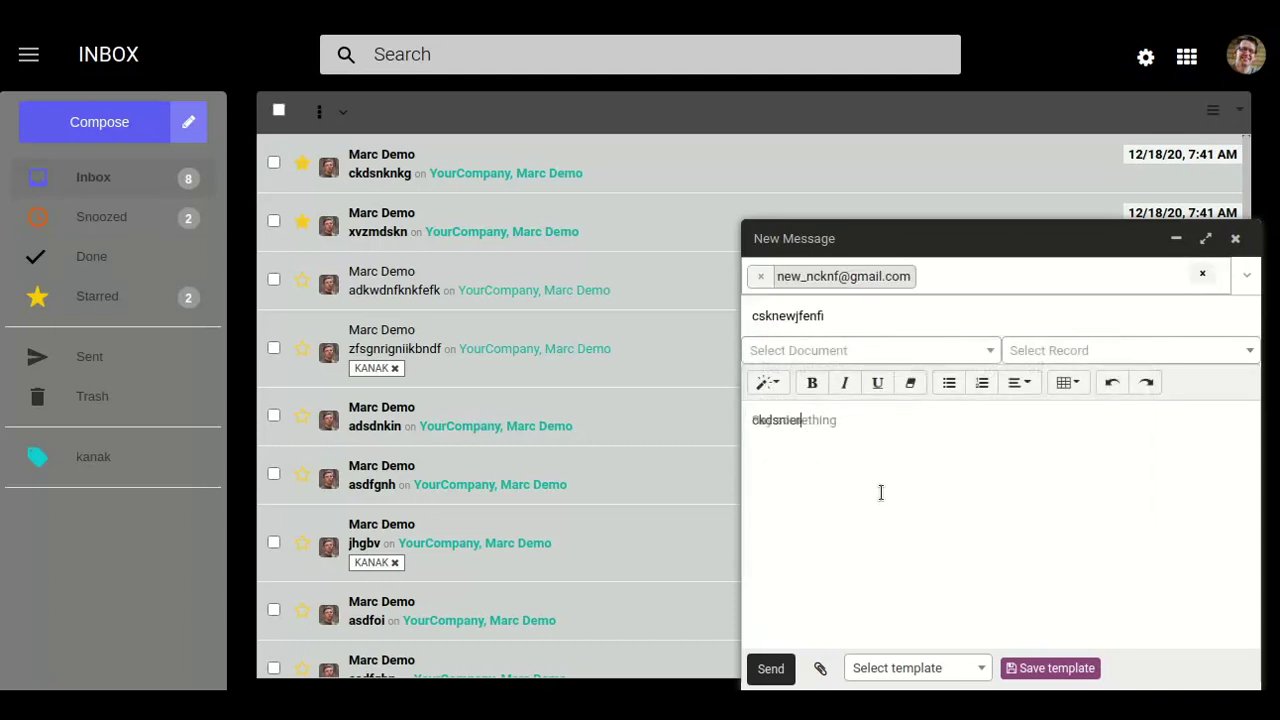
{"action": "left_click", "coordinate": [789, 678]}
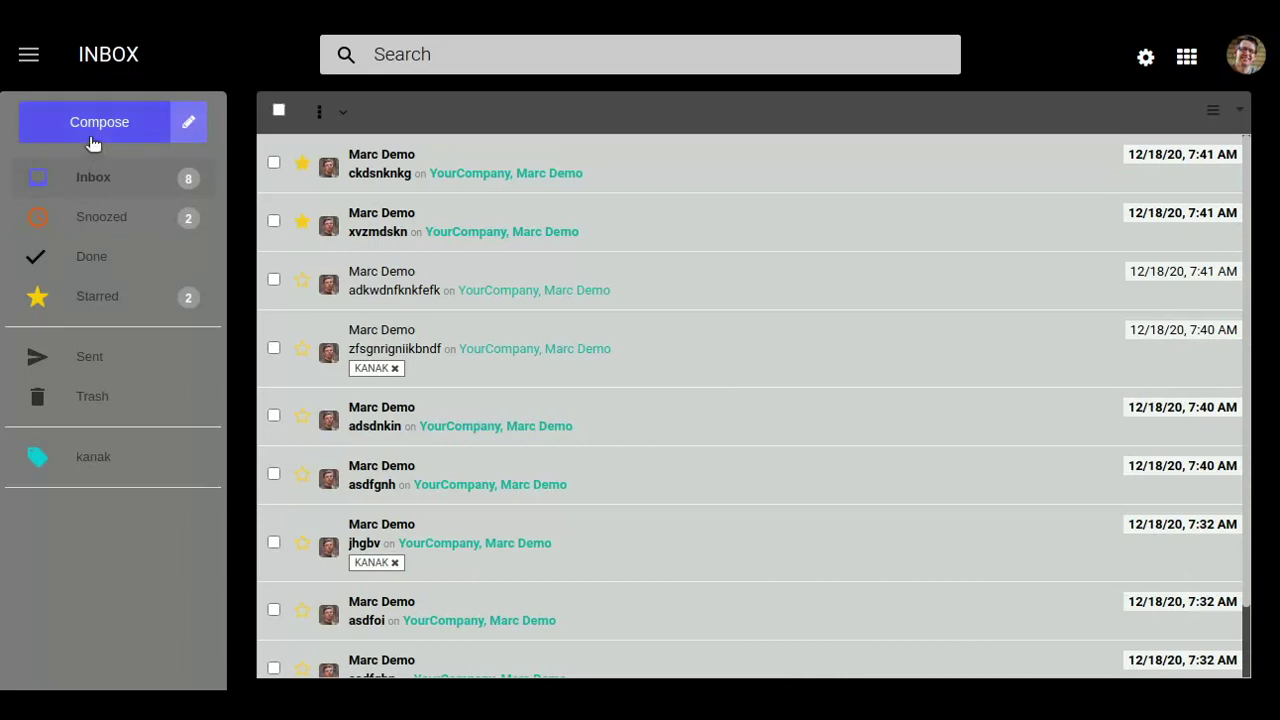
Start a new message with one contact each in the To, Cc and Bcc fields.
{"action": "left_click", "coordinate": [94, 134]}
{"action": "left_click", "coordinate": [828, 284]}
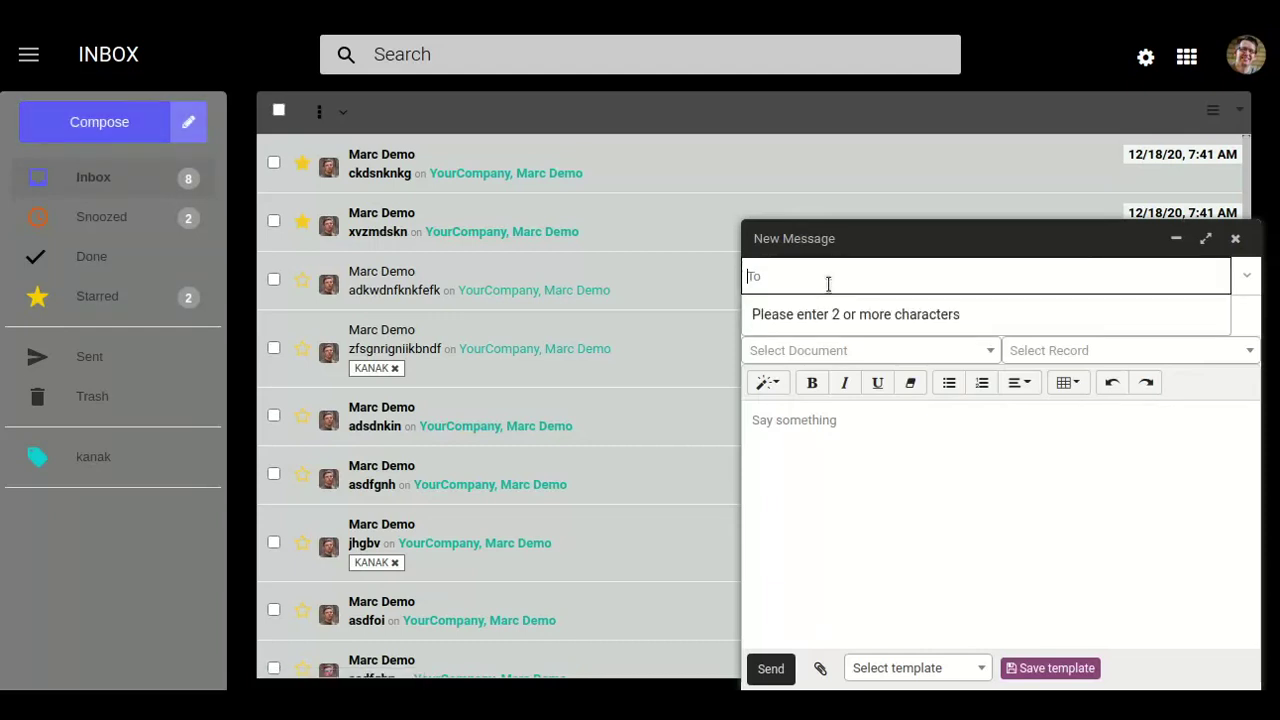
{"action": "left_click", "coordinate": [1247, 276]}
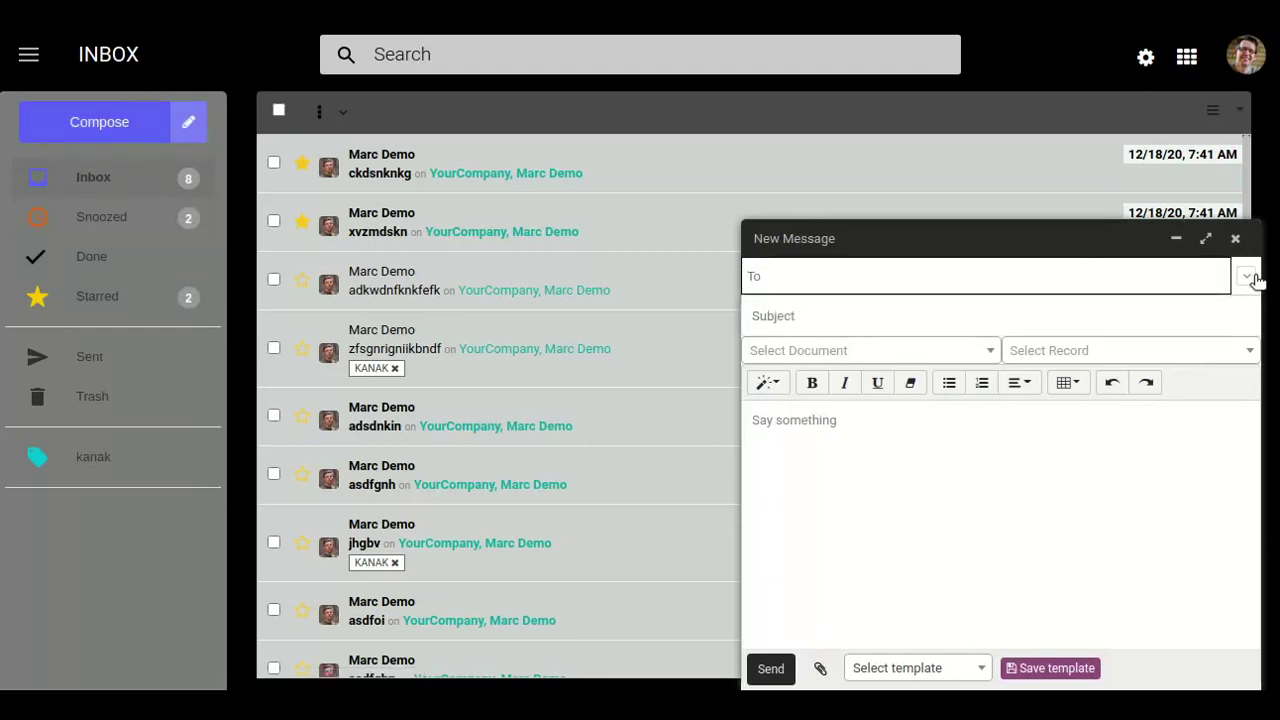
{"action": "left_click", "coordinate": [1084, 280]}
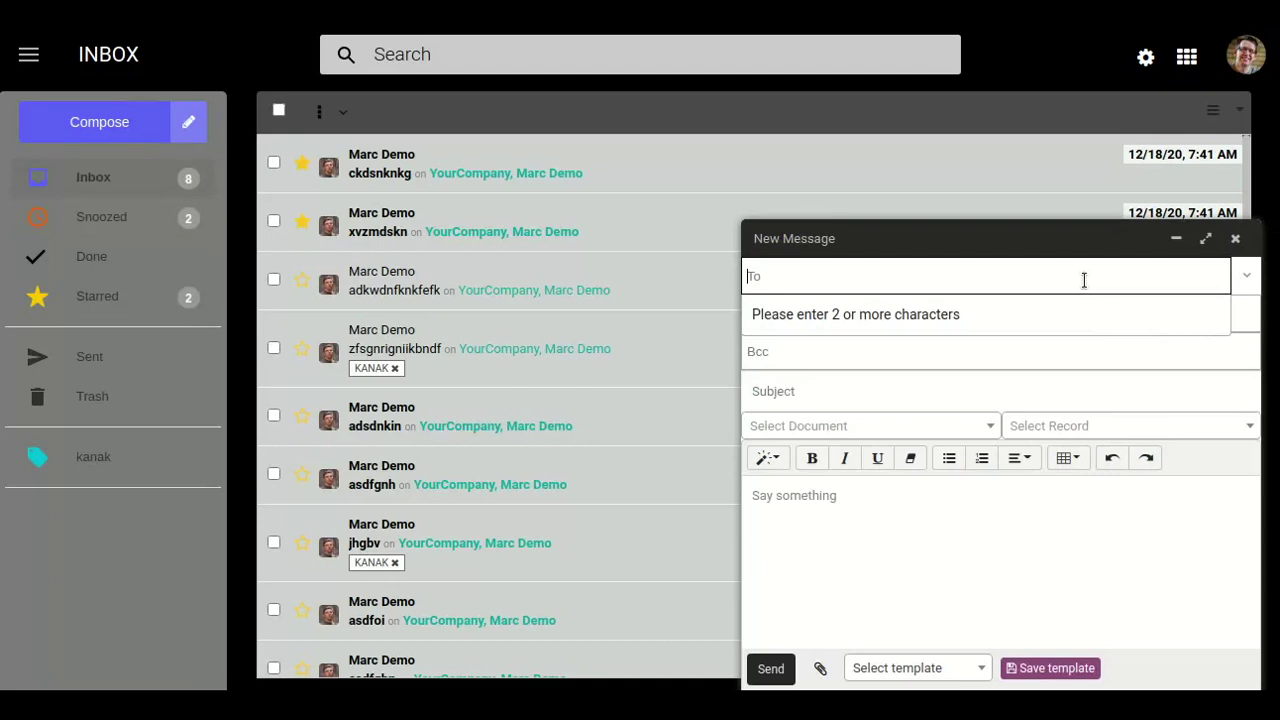
{"action": "type", "text": "marc demo"}
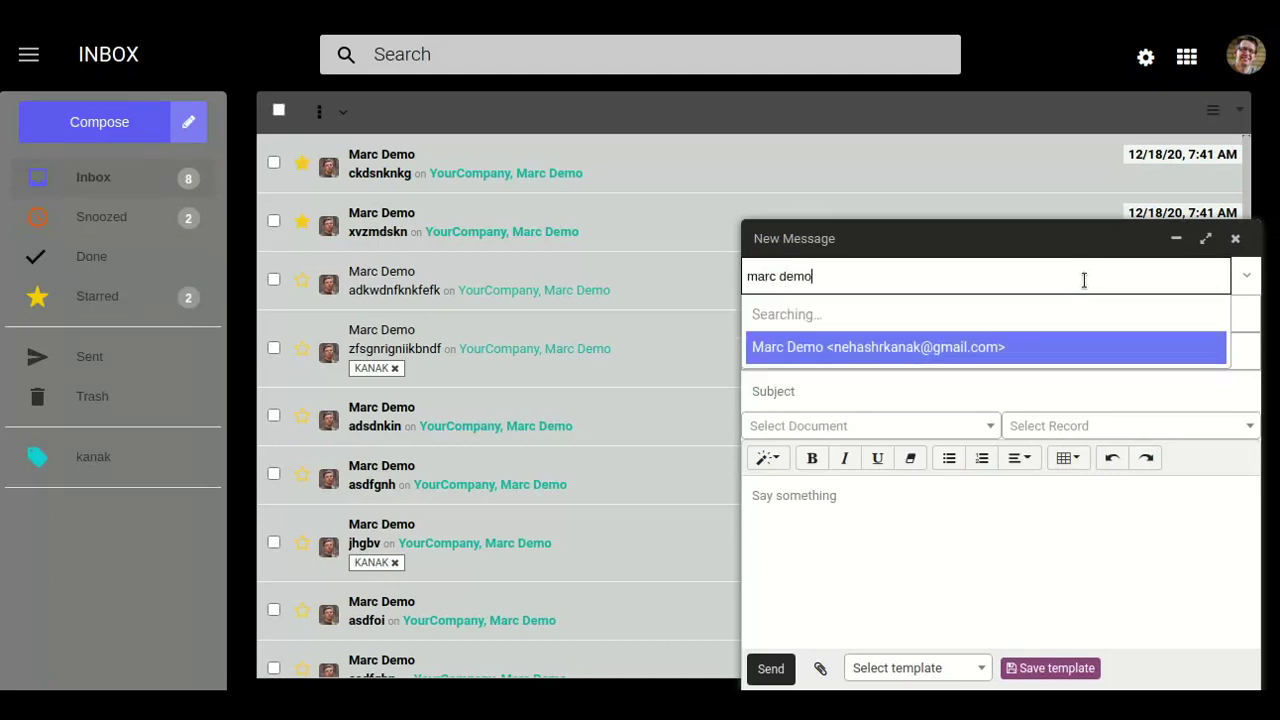
{"action": "left_click", "coordinate": [1062, 322]}
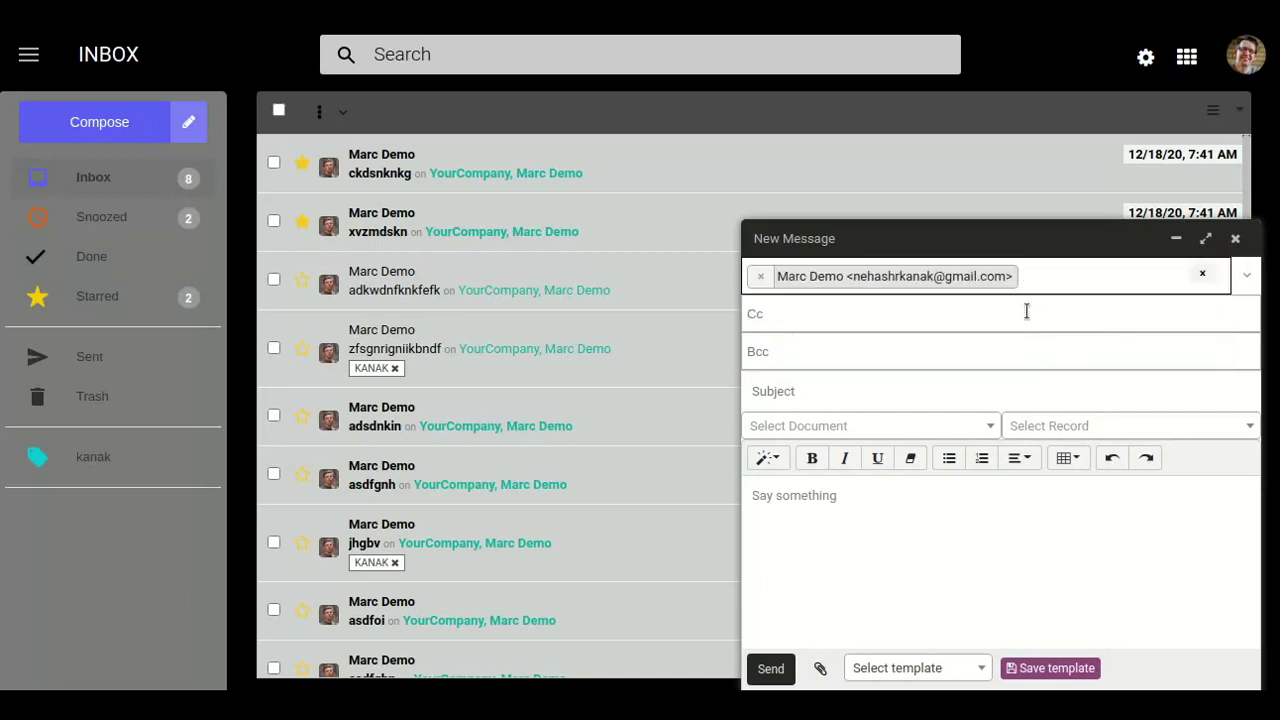
{"action": "left_click", "coordinate": [1026, 311]}
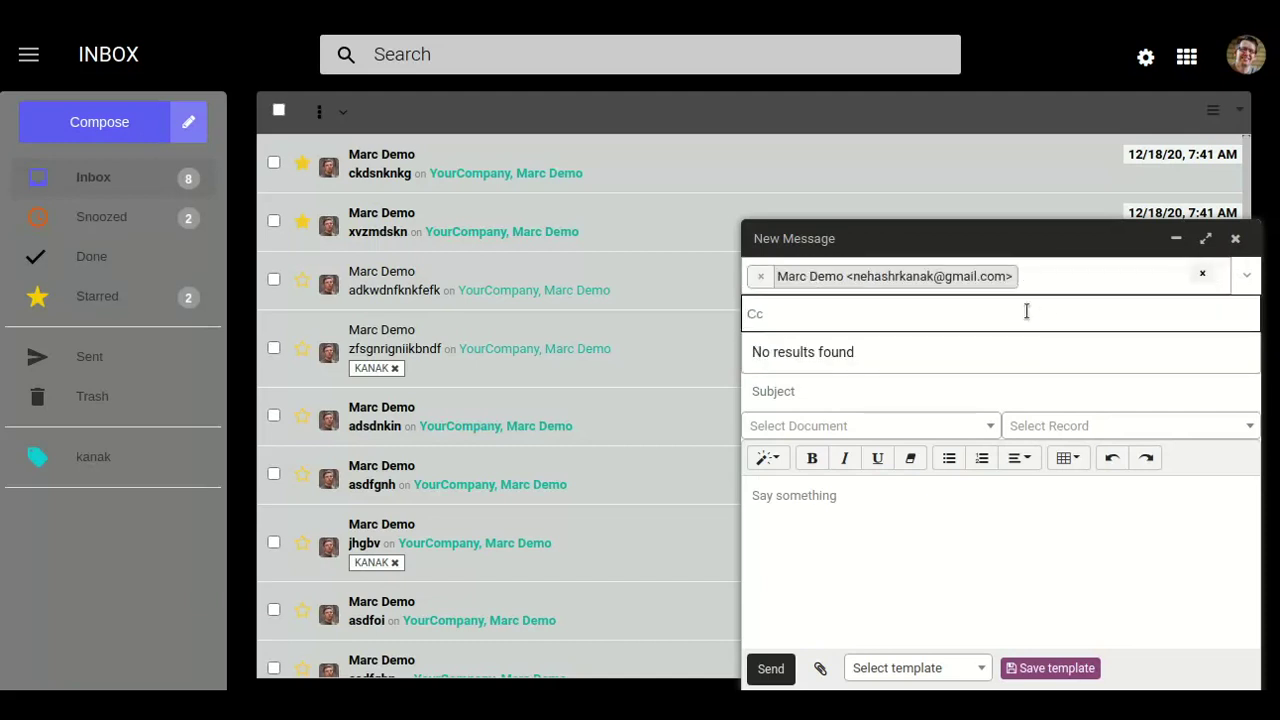
{"action": "type", "text": "co"}
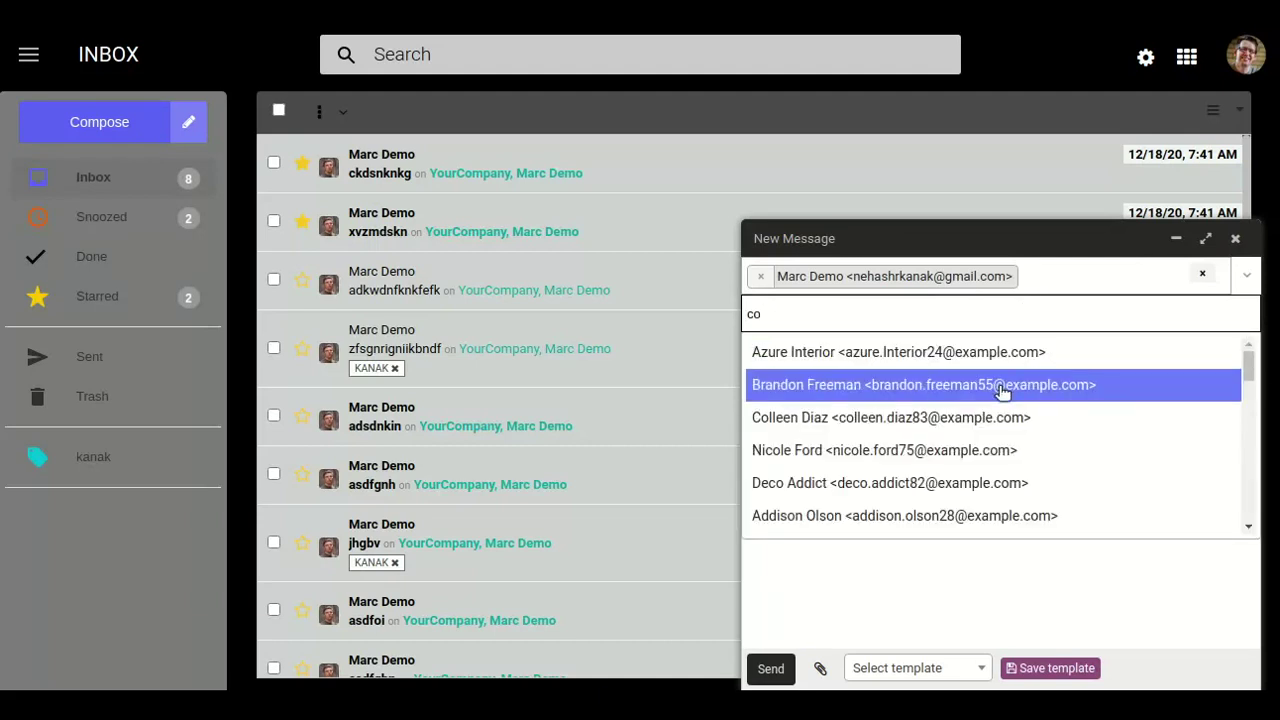
{"action": "left_click", "coordinate": [1001, 388]}
{"action": "left_click", "coordinate": [997, 346]}
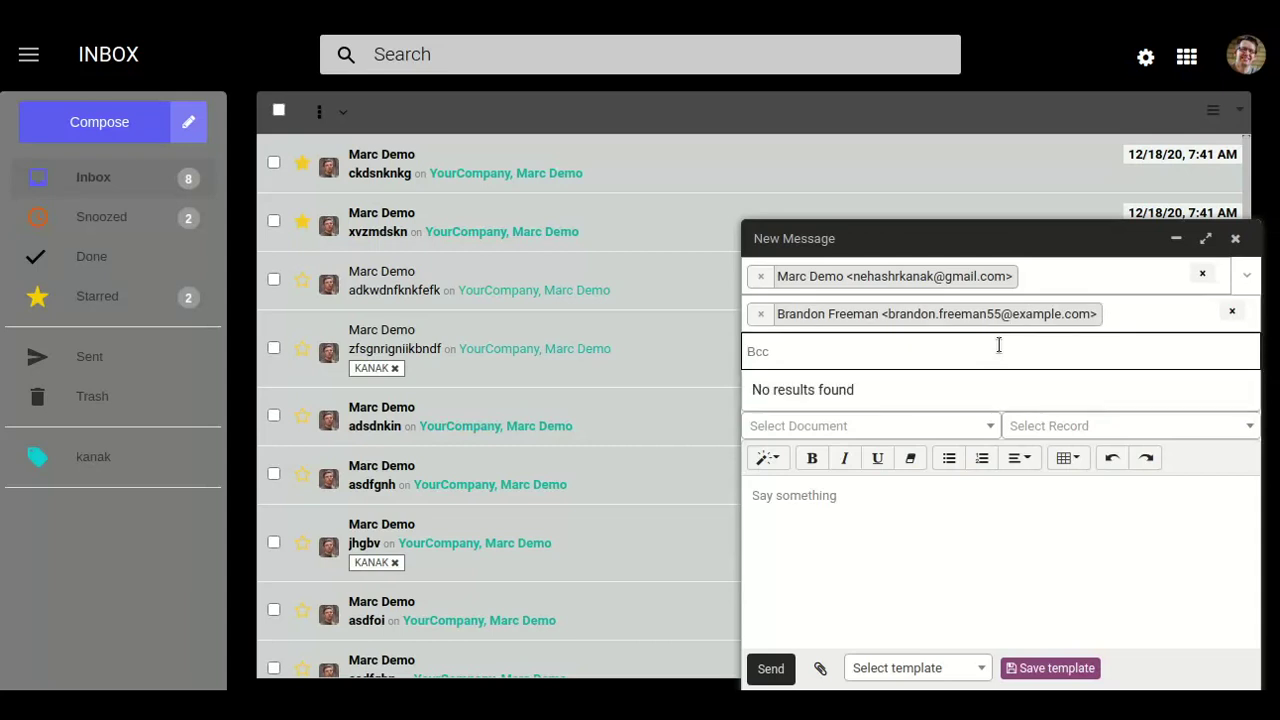
{"action": "type", "text": "co"}
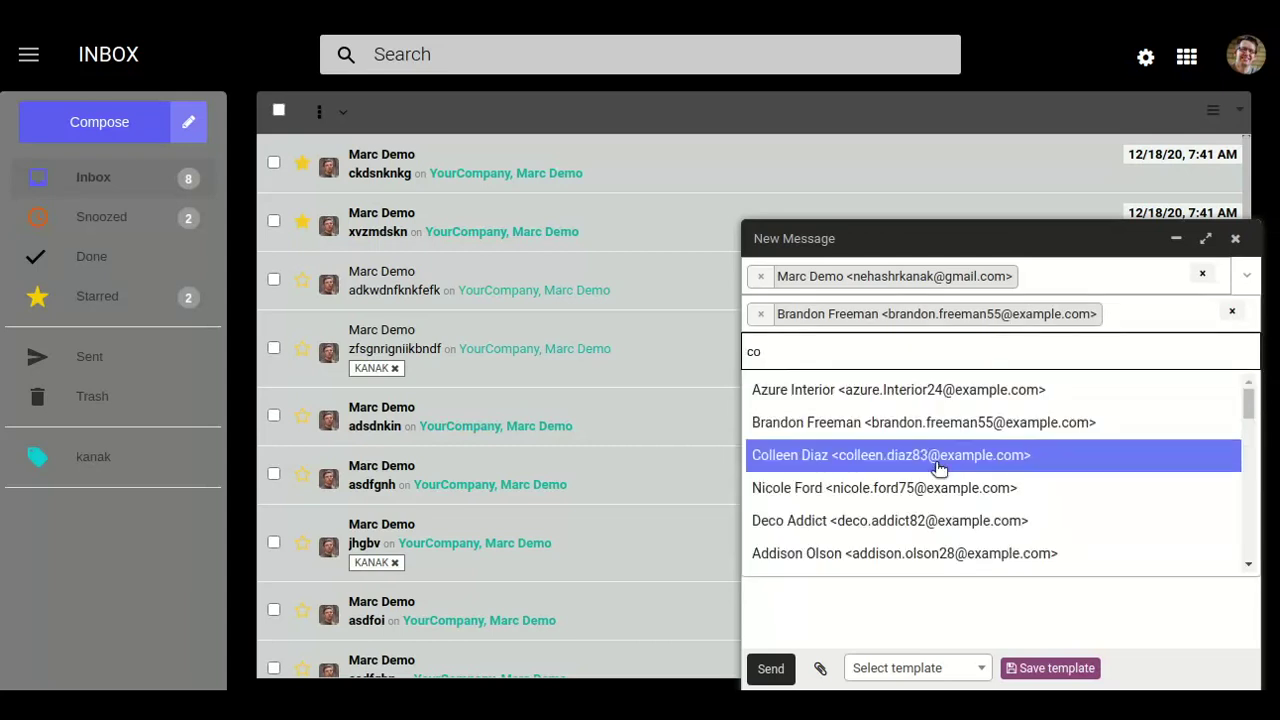
{"action": "left_click", "coordinate": [930, 487]}
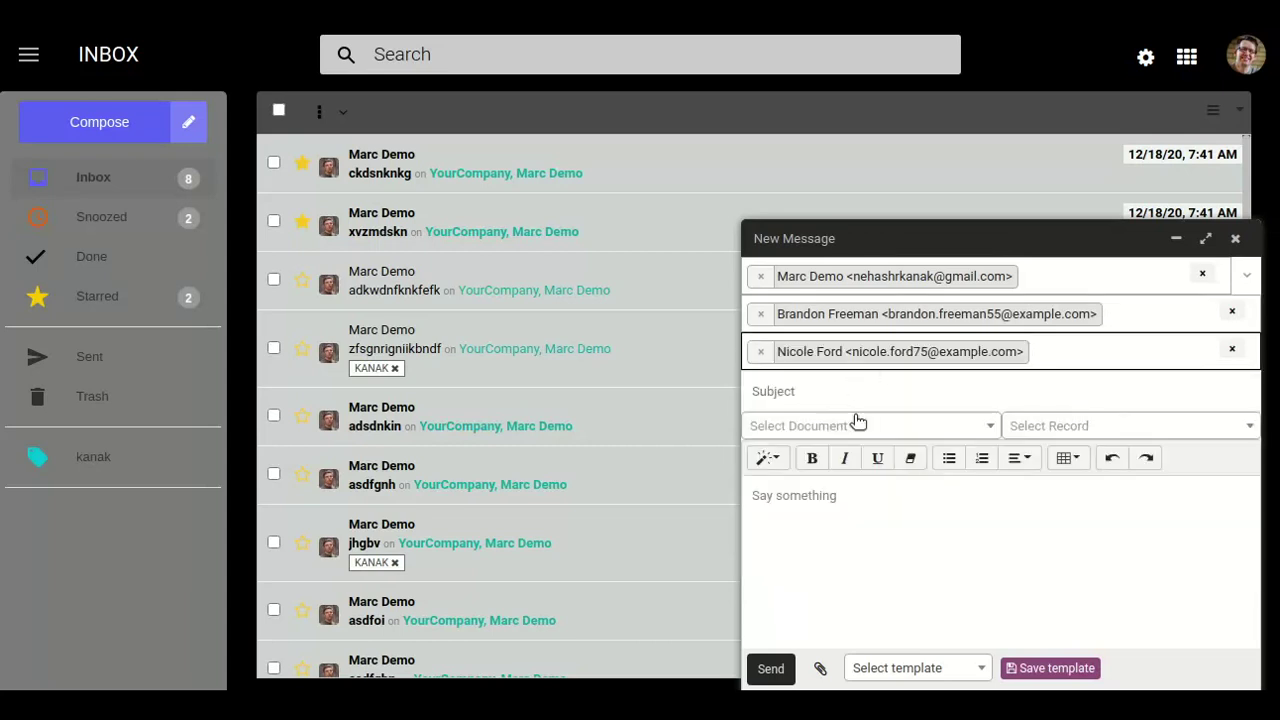
Add subject 'dsenrewrnenewew' and body 'mcksetnewfdinf', then send it.
{"action": "left_click", "coordinate": [864, 399]}
{"action": "type", "text": "dsenrewrnenewew"}
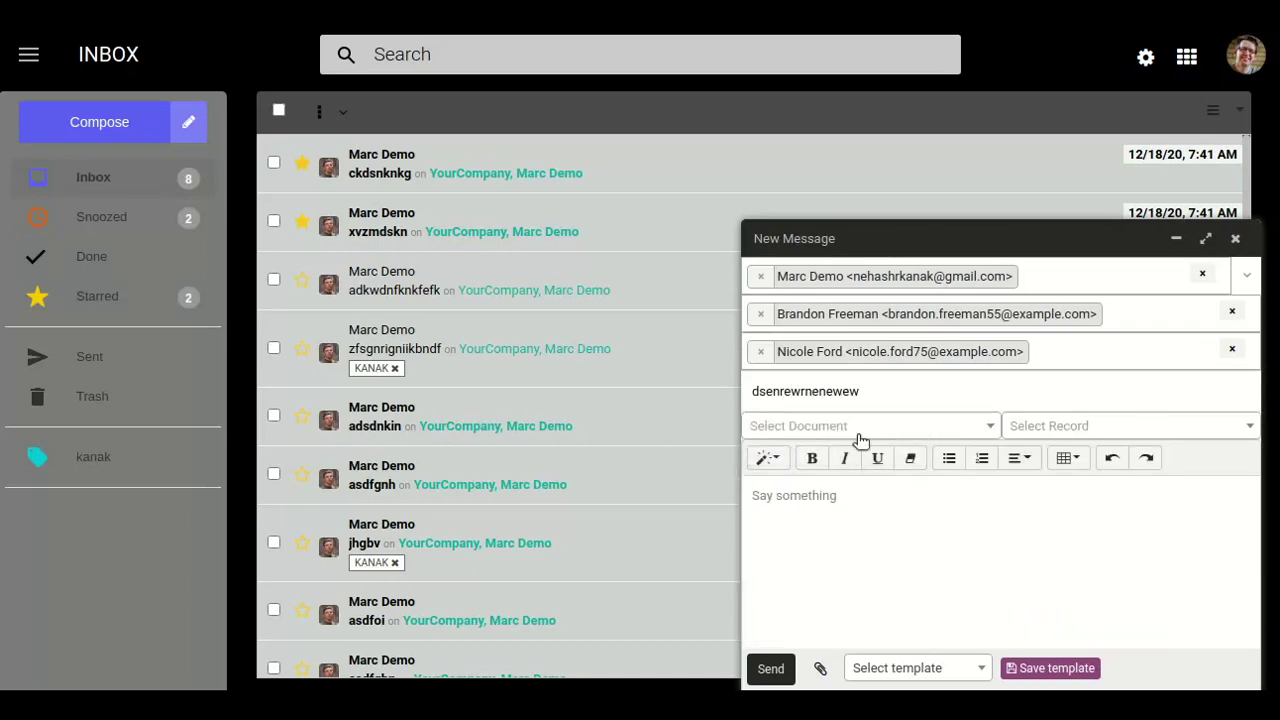
{"action": "left_click", "coordinate": [840, 566]}
{"action": "type", "text": "mcksetnewfdinf"}
{"action": "left_click", "coordinate": [770, 672]}
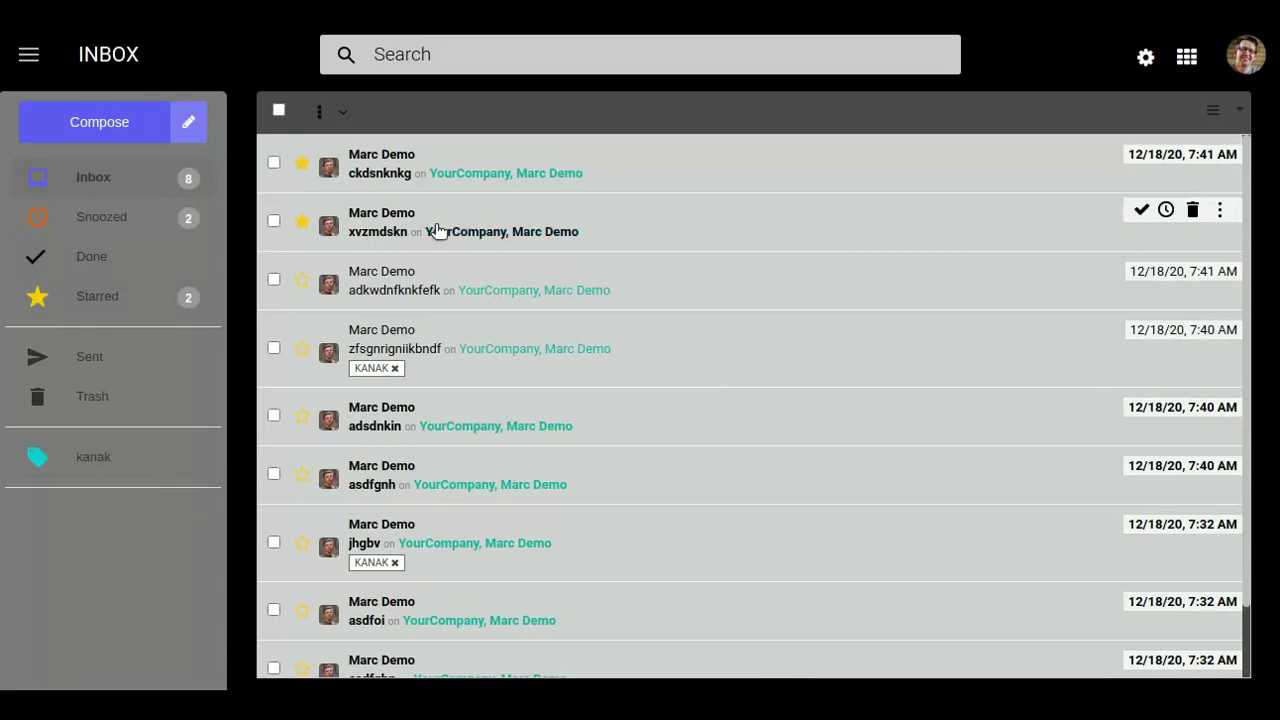
Select the mails ckdsnknkg, xvzmdskn, adkwdnfknkfefk and zfsgnrigniikbndf in the inbox list.
{"action": "left_click", "coordinate": [274, 163]}
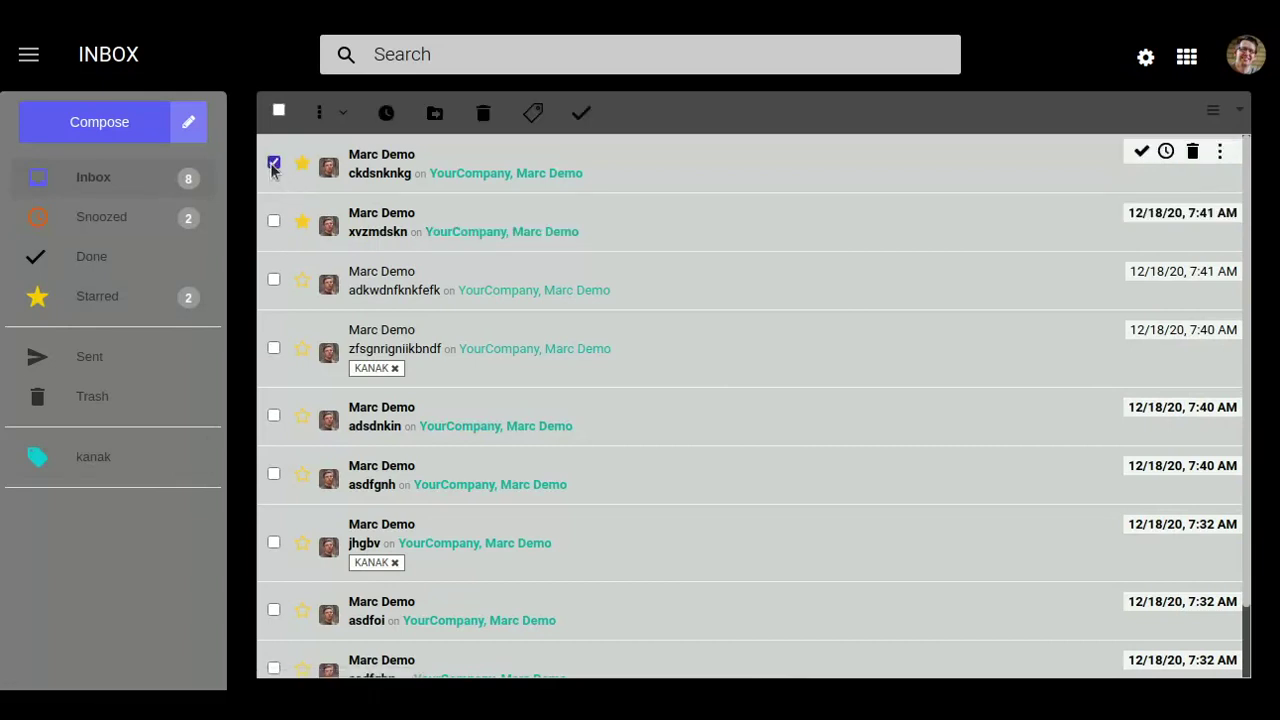
{"action": "left_click", "coordinate": [274, 221]}
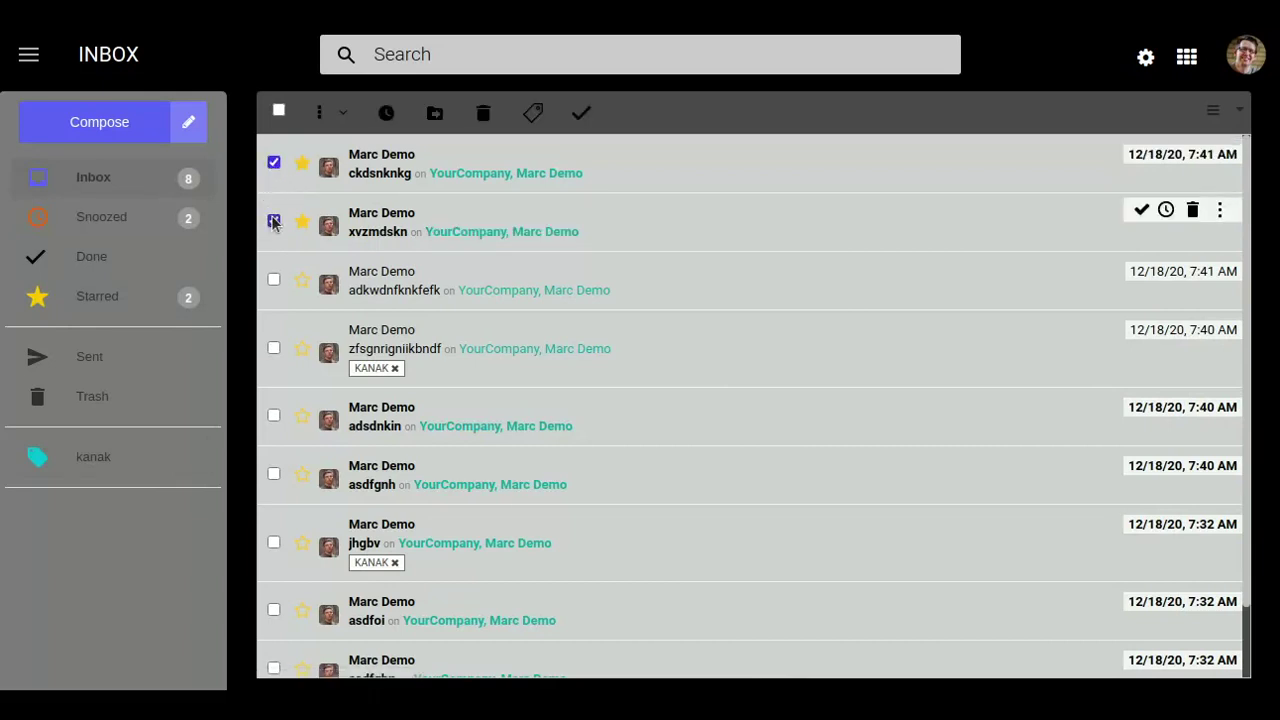
{"action": "left_click", "coordinate": [274, 279]}
{"action": "left_click", "coordinate": [273, 349]}
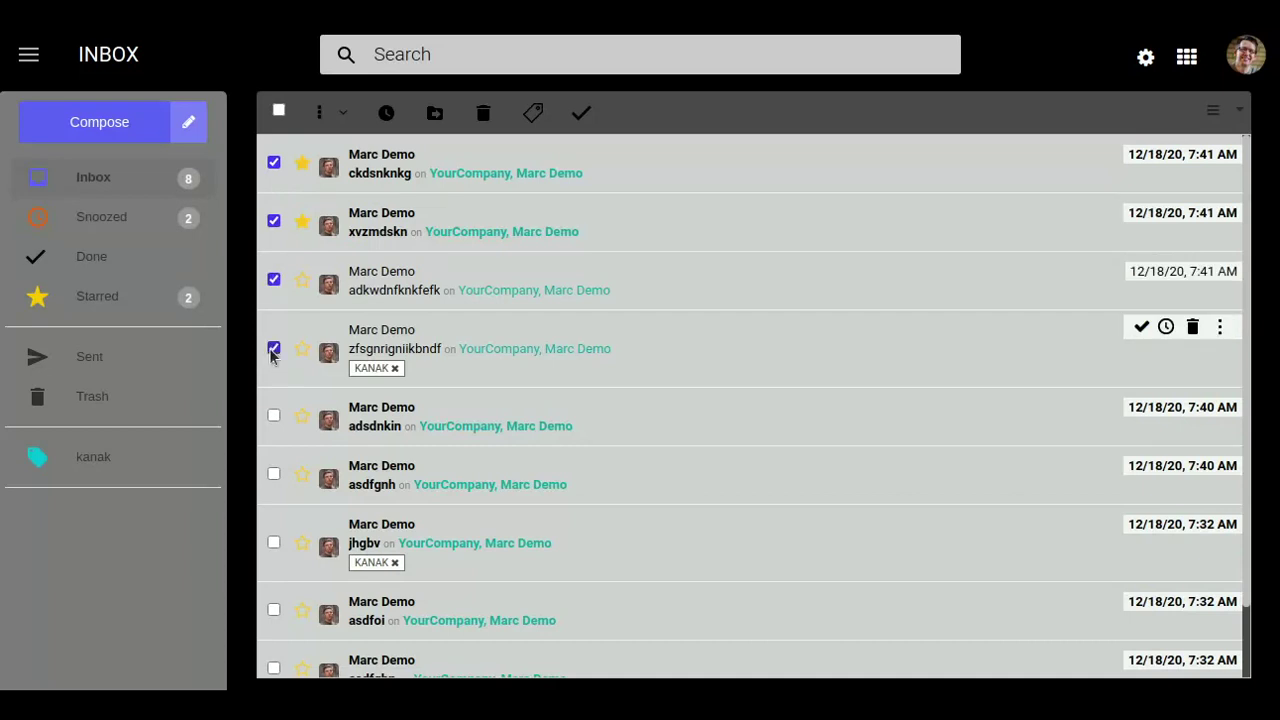